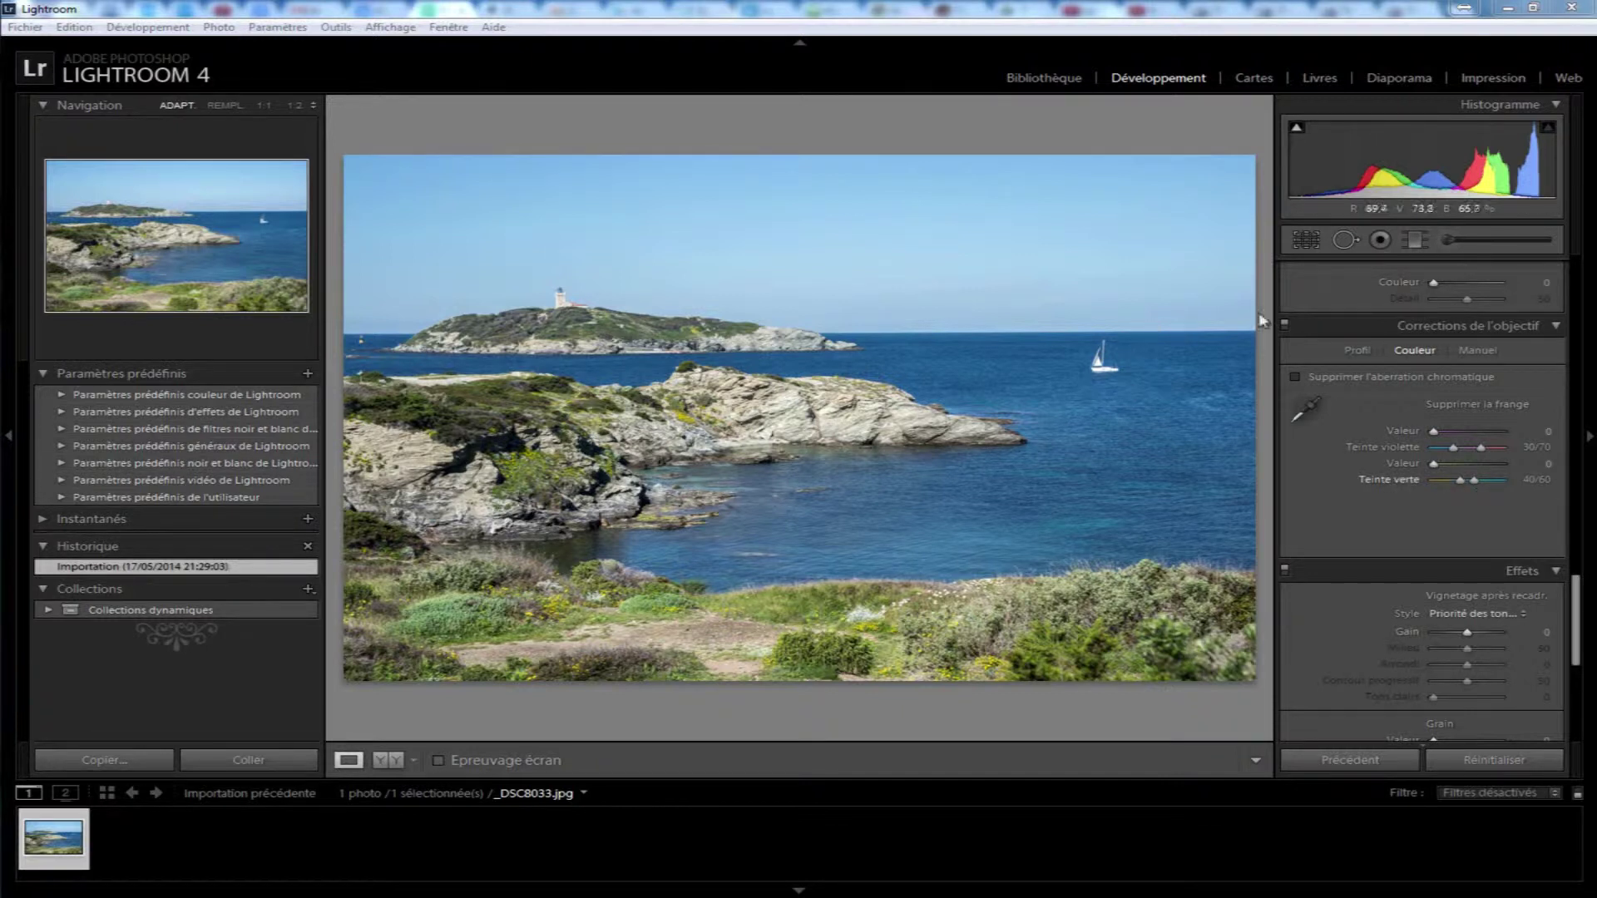
# - Bring the Lens Corrections Profile settings into view and enable profile corrections
pyautogui.scroll(10, 1311, 396)
pyautogui.scroll(5, 1311, 398)
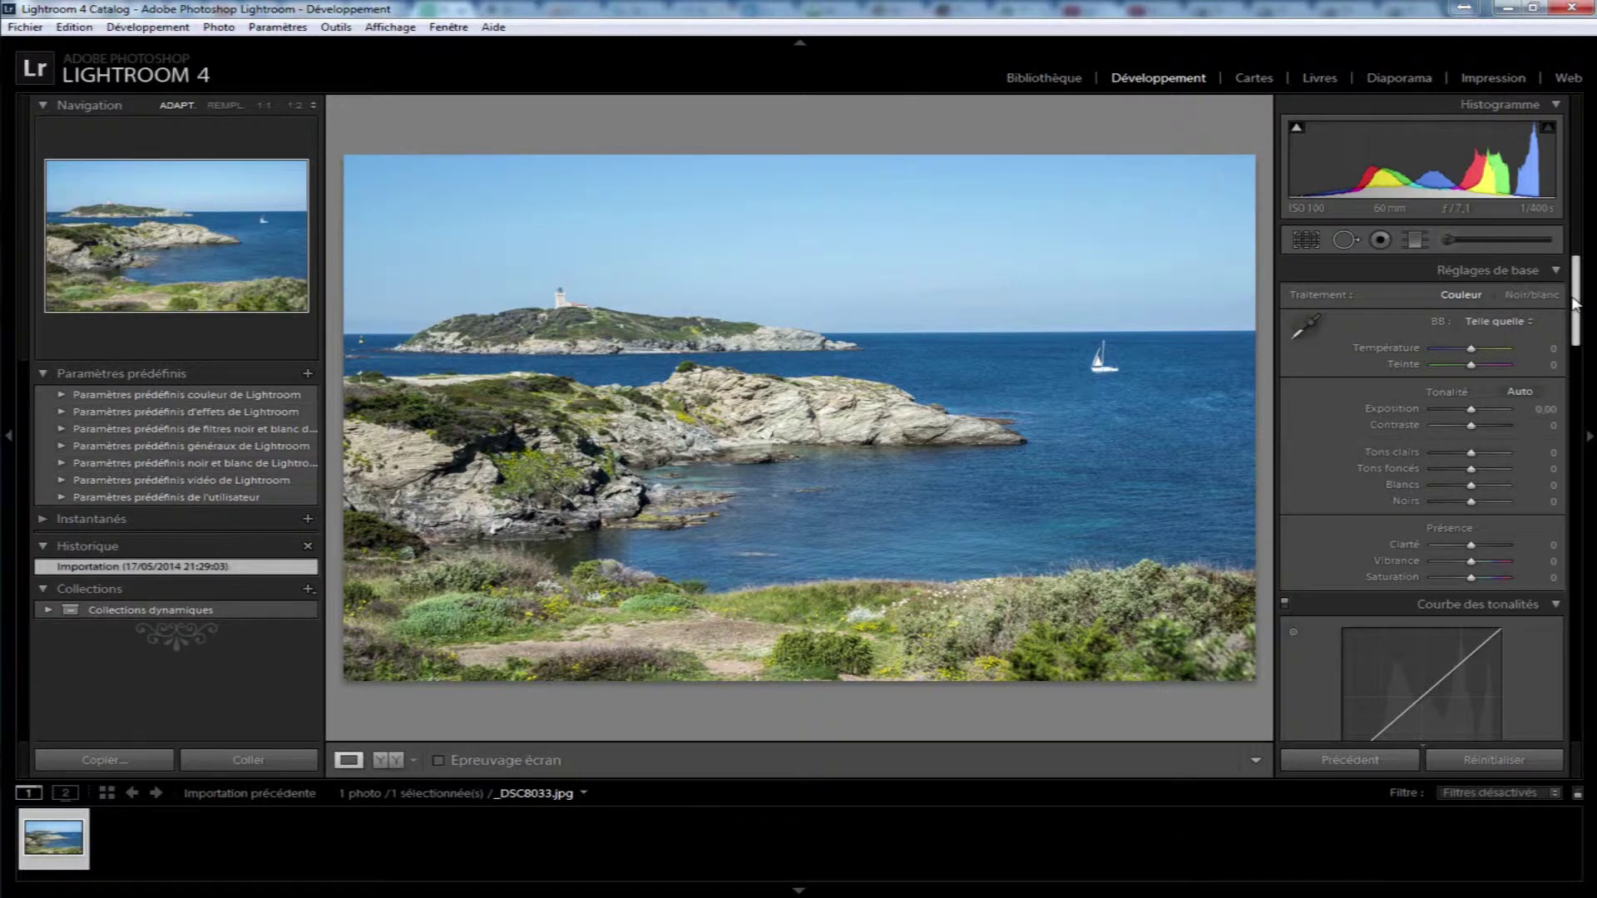
pyautogui.moveTo(1574, 302); pyautogui.dragTo(1579, 545)
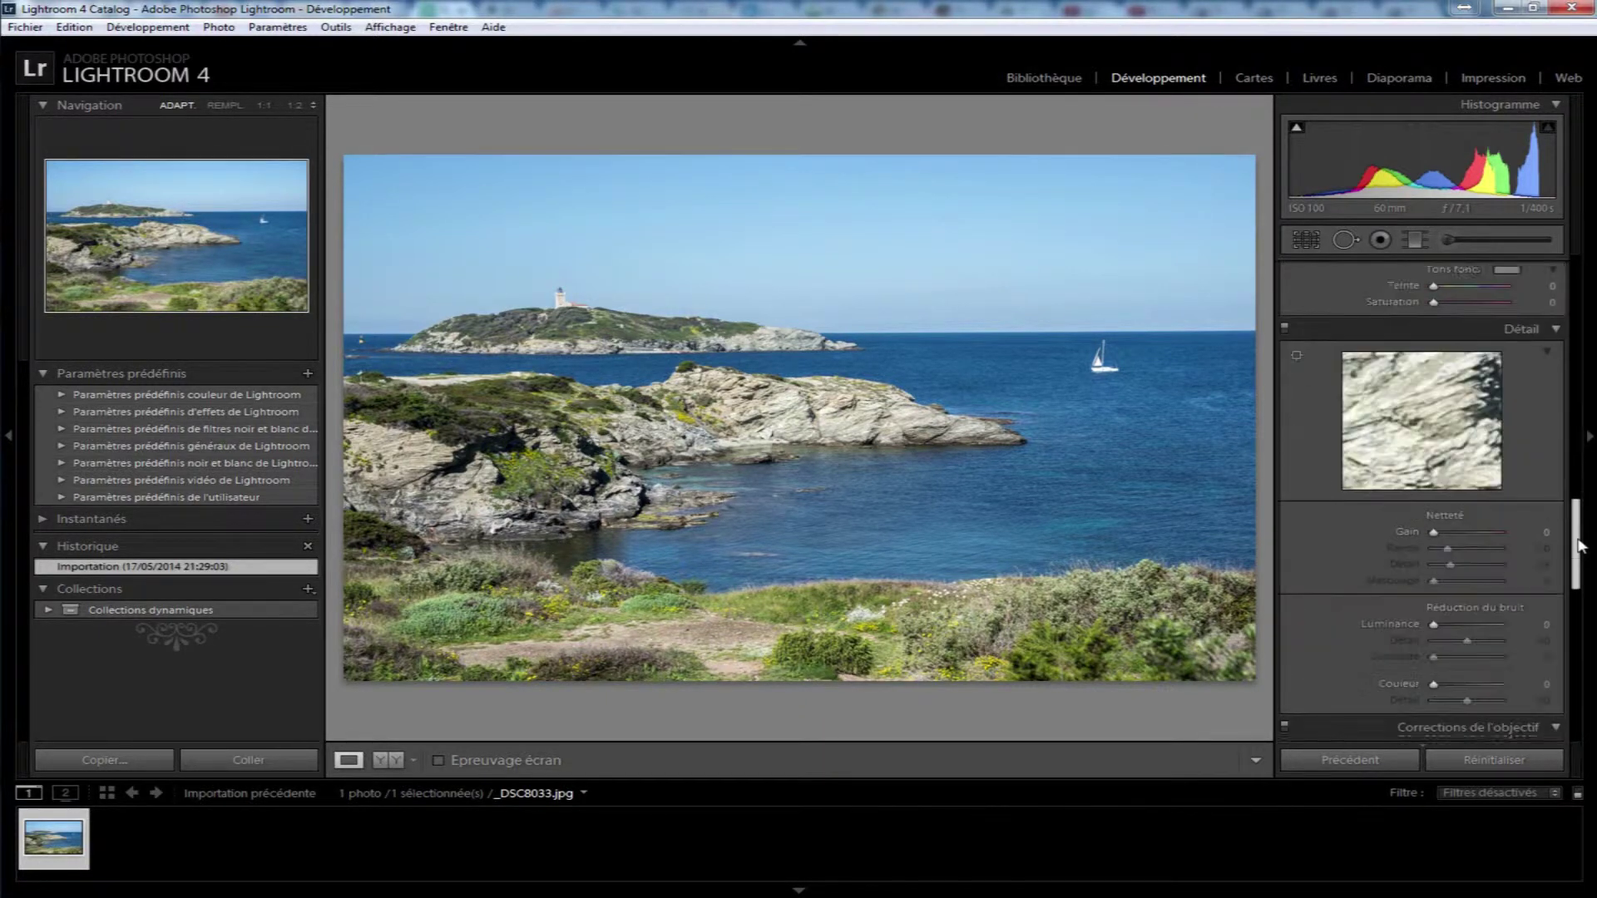
pyautogui.moveTo(1579, 545); pyautogui.dragTo(1579, 619)
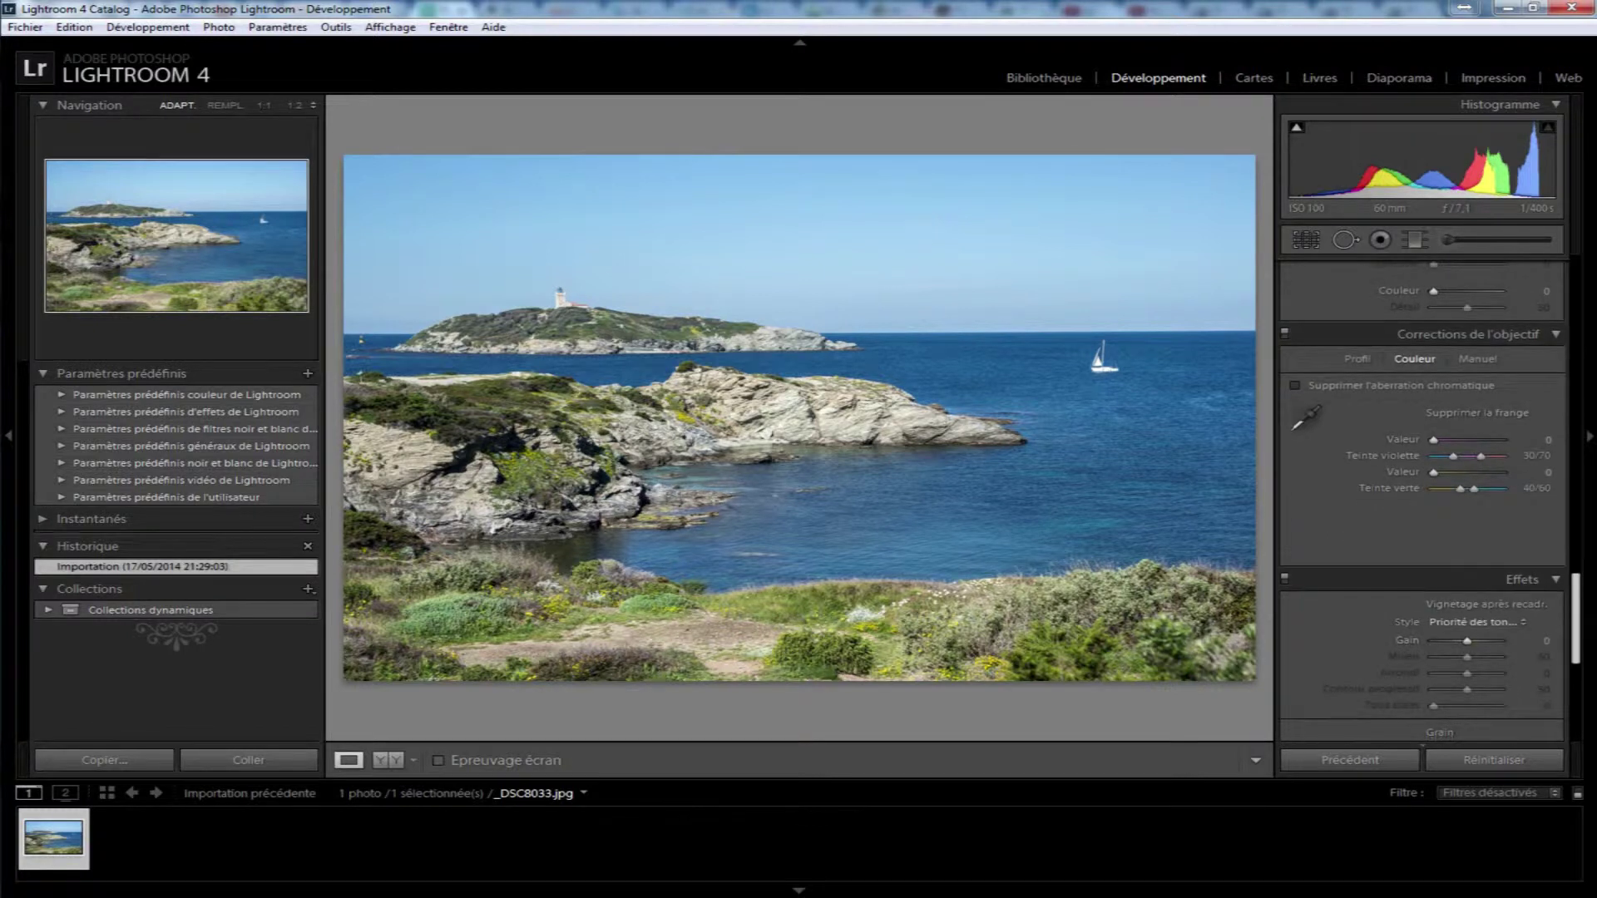
pyautogui.click(1353, 361)
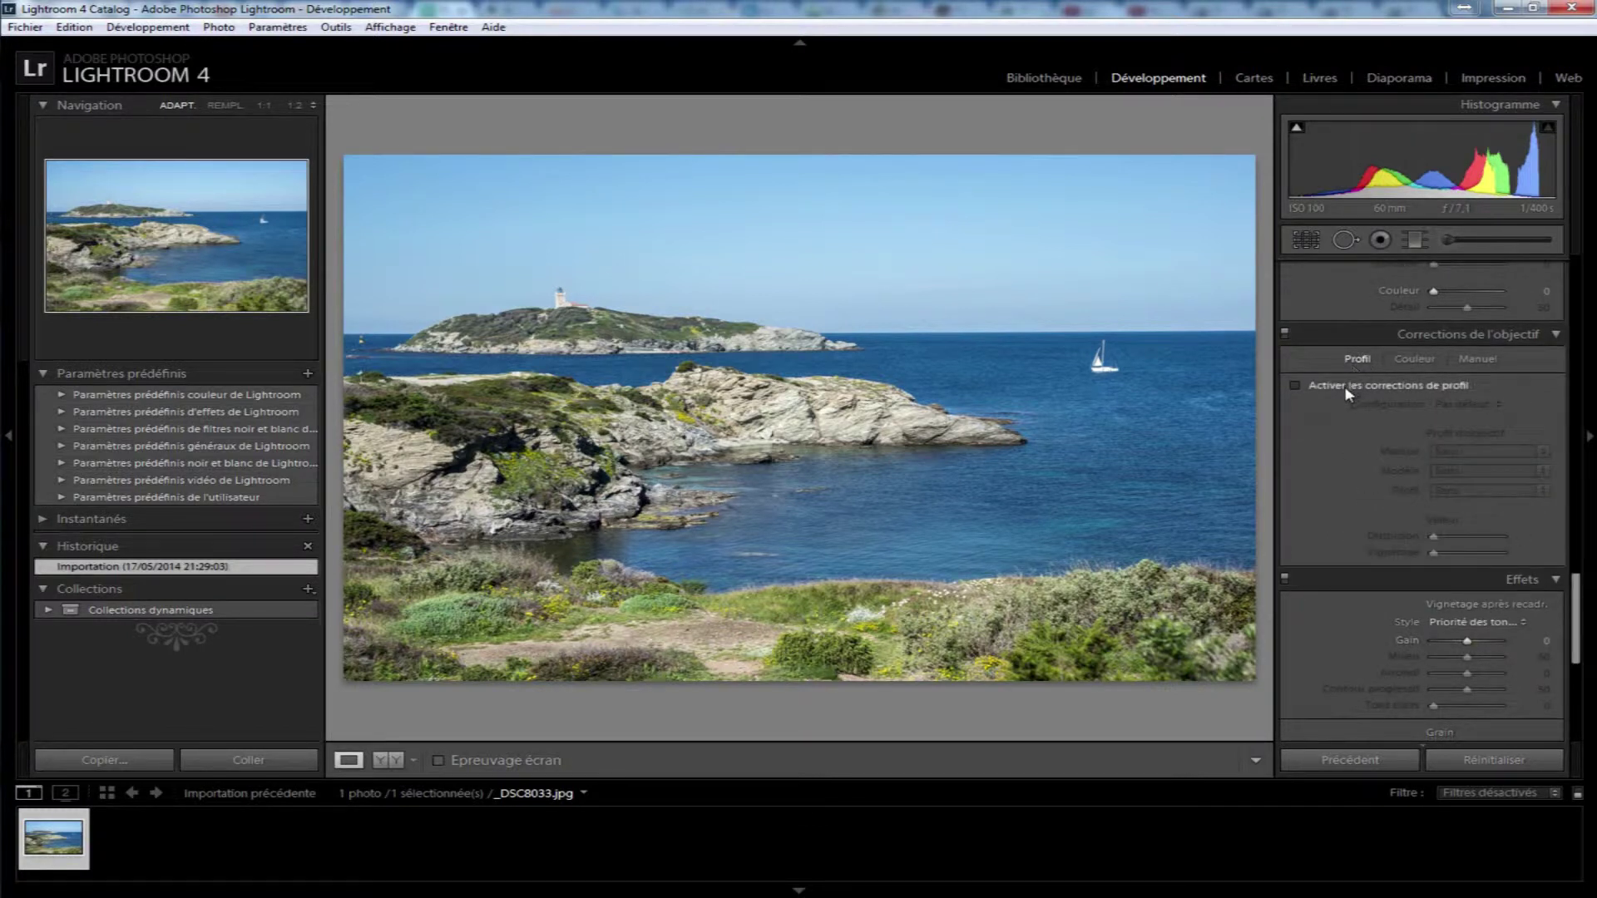
pyautogui.click(1294, 387)
# - Set the lens Make to Sony and the Model to Sony DT 18-200mm
pyautogui.click(1516, 449)
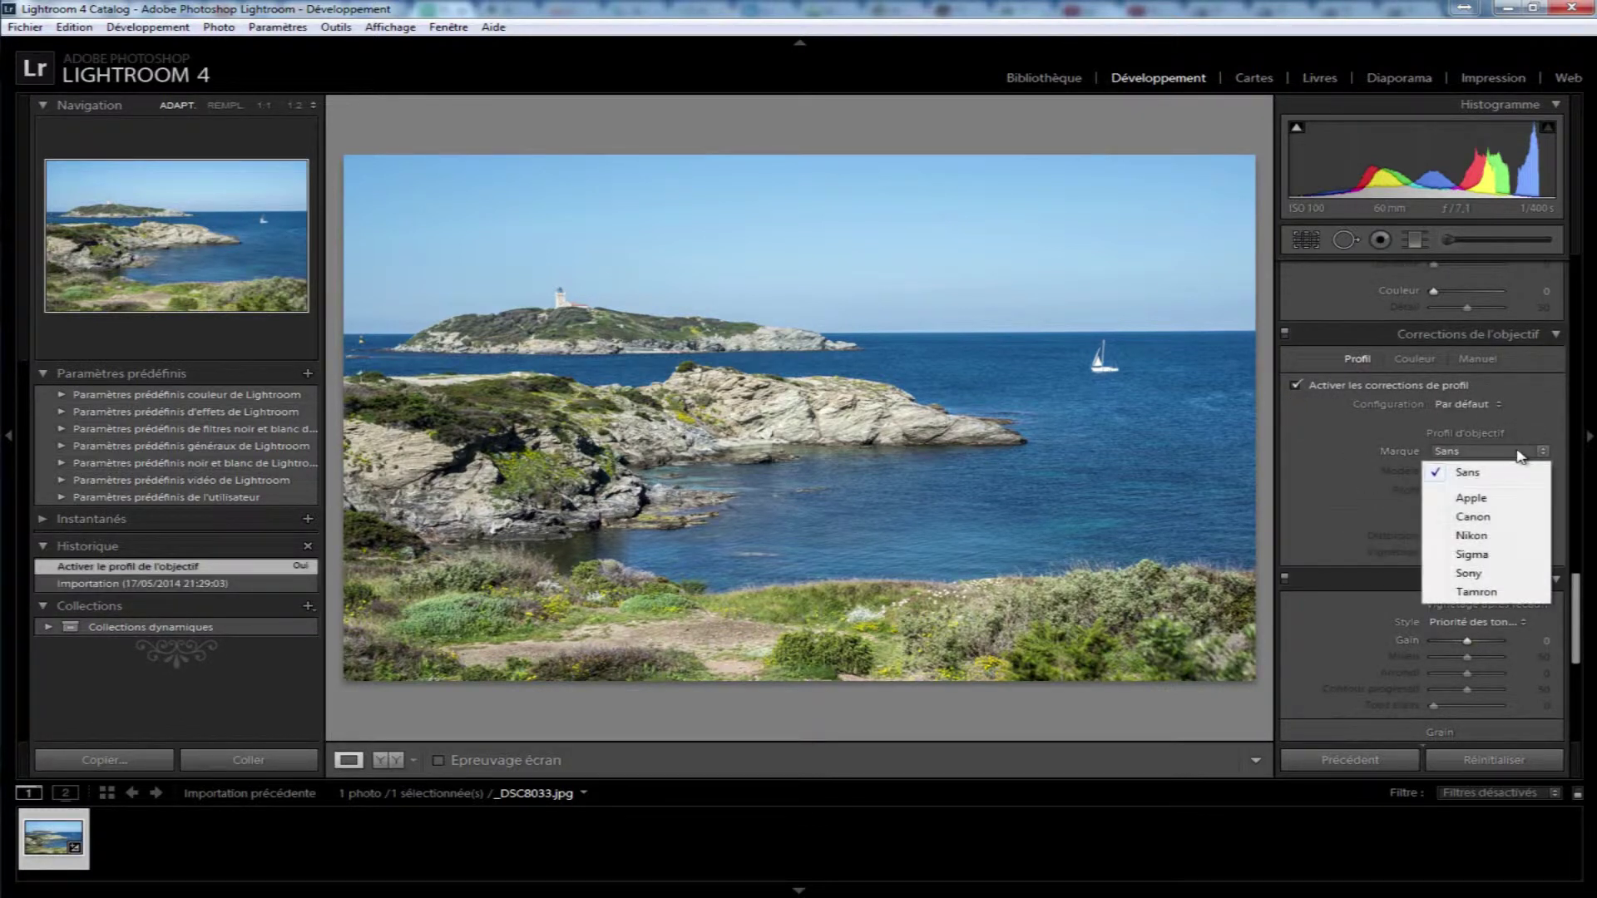
pyautogui.click(1512, 574)
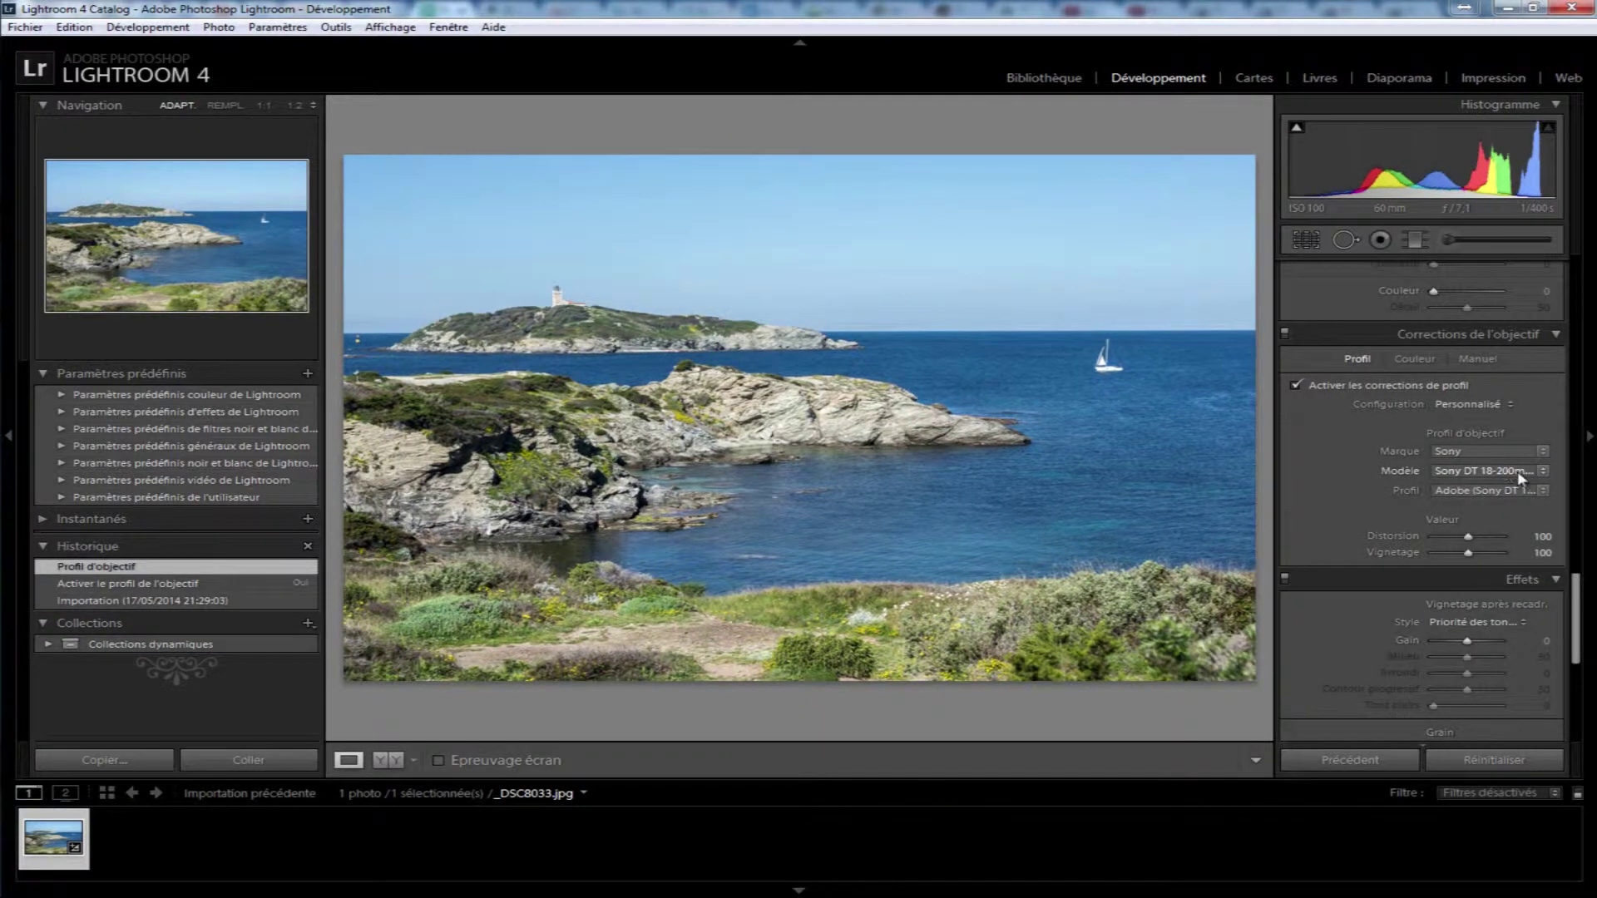
pyautogui.click(1525, 474)
pyautogui.click(1527, 491)
pyautogui.click(1535, 493)
pyautogui.click(1535, 492)
pyautogui.click(1541, 472)
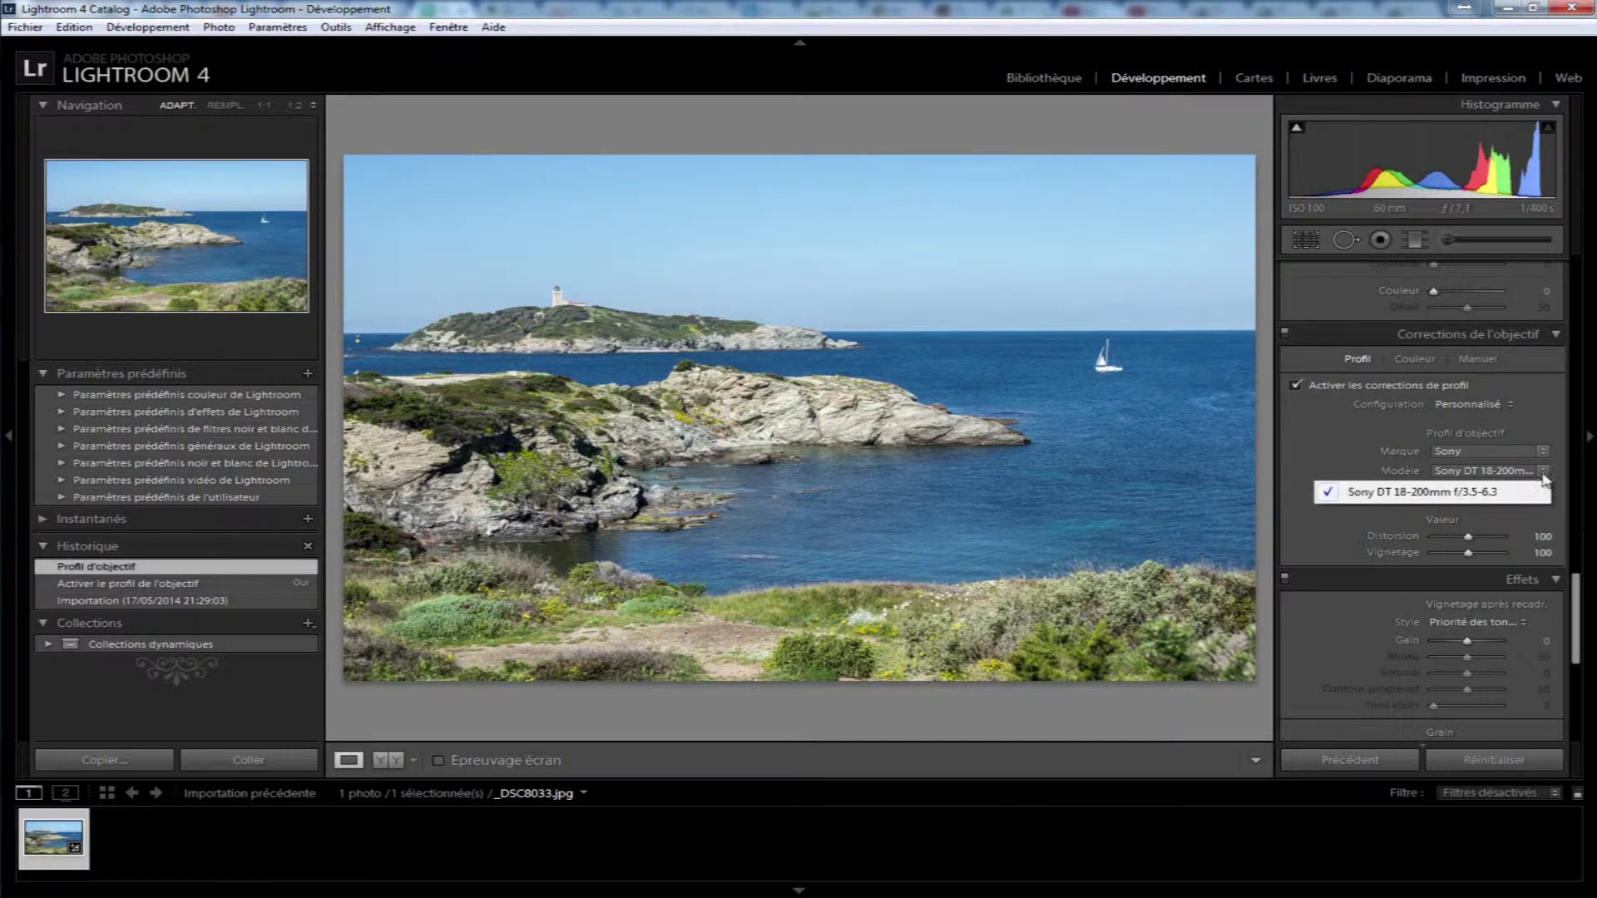
pyautogui.click(1482, 495)
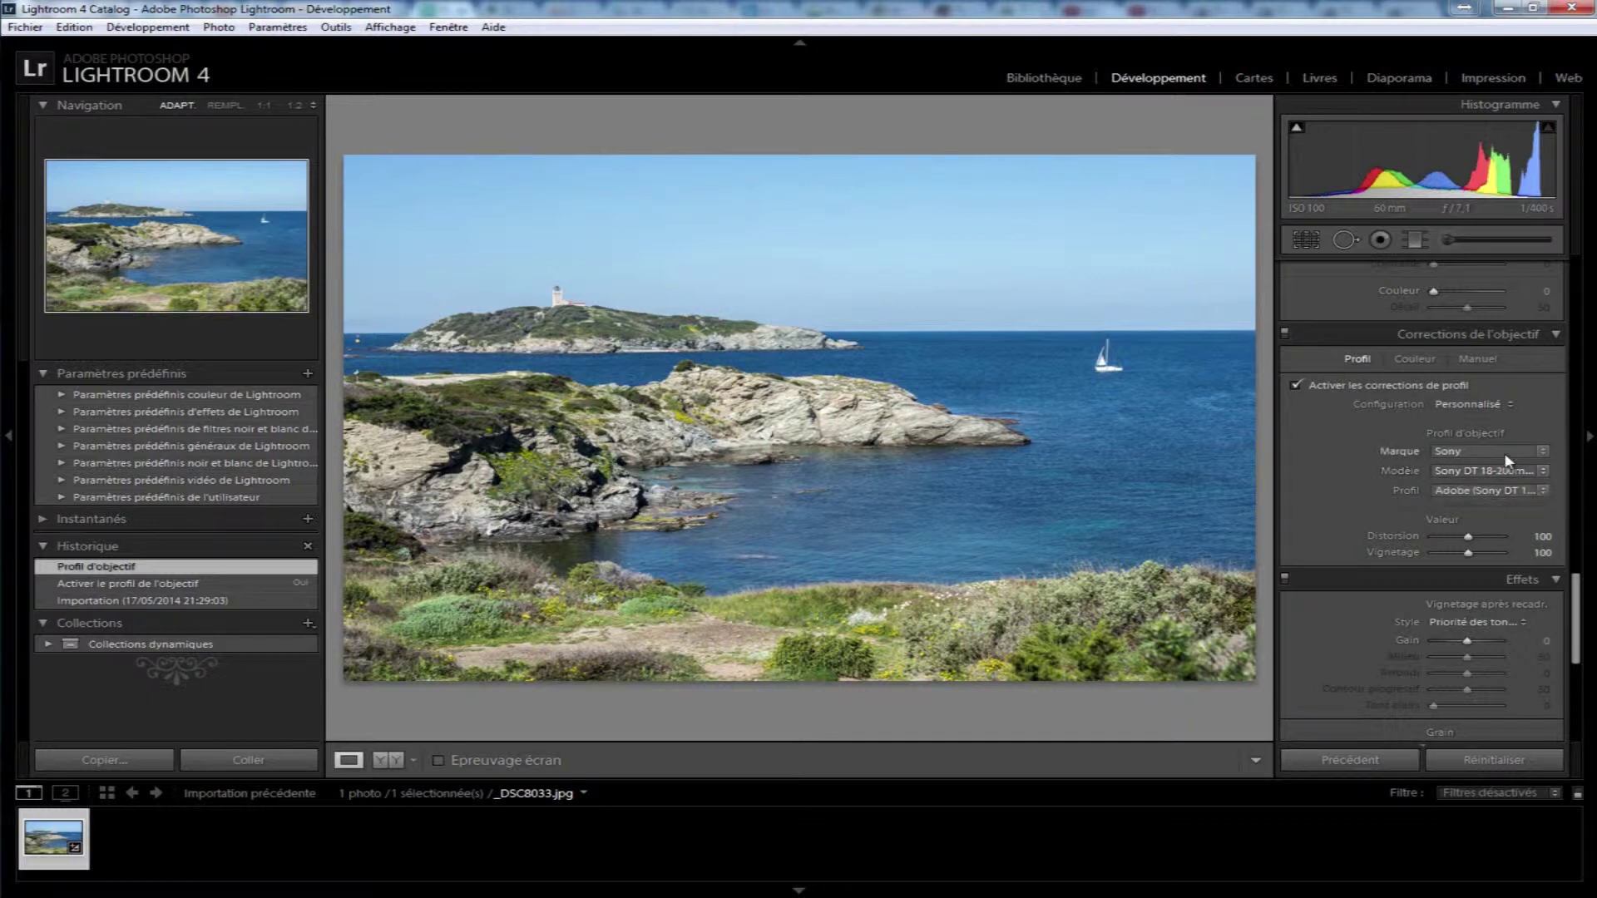
# - Review the available profile and model lists for the Sony DT 18-200mm without changes
pyautogui.click(1497, 491)
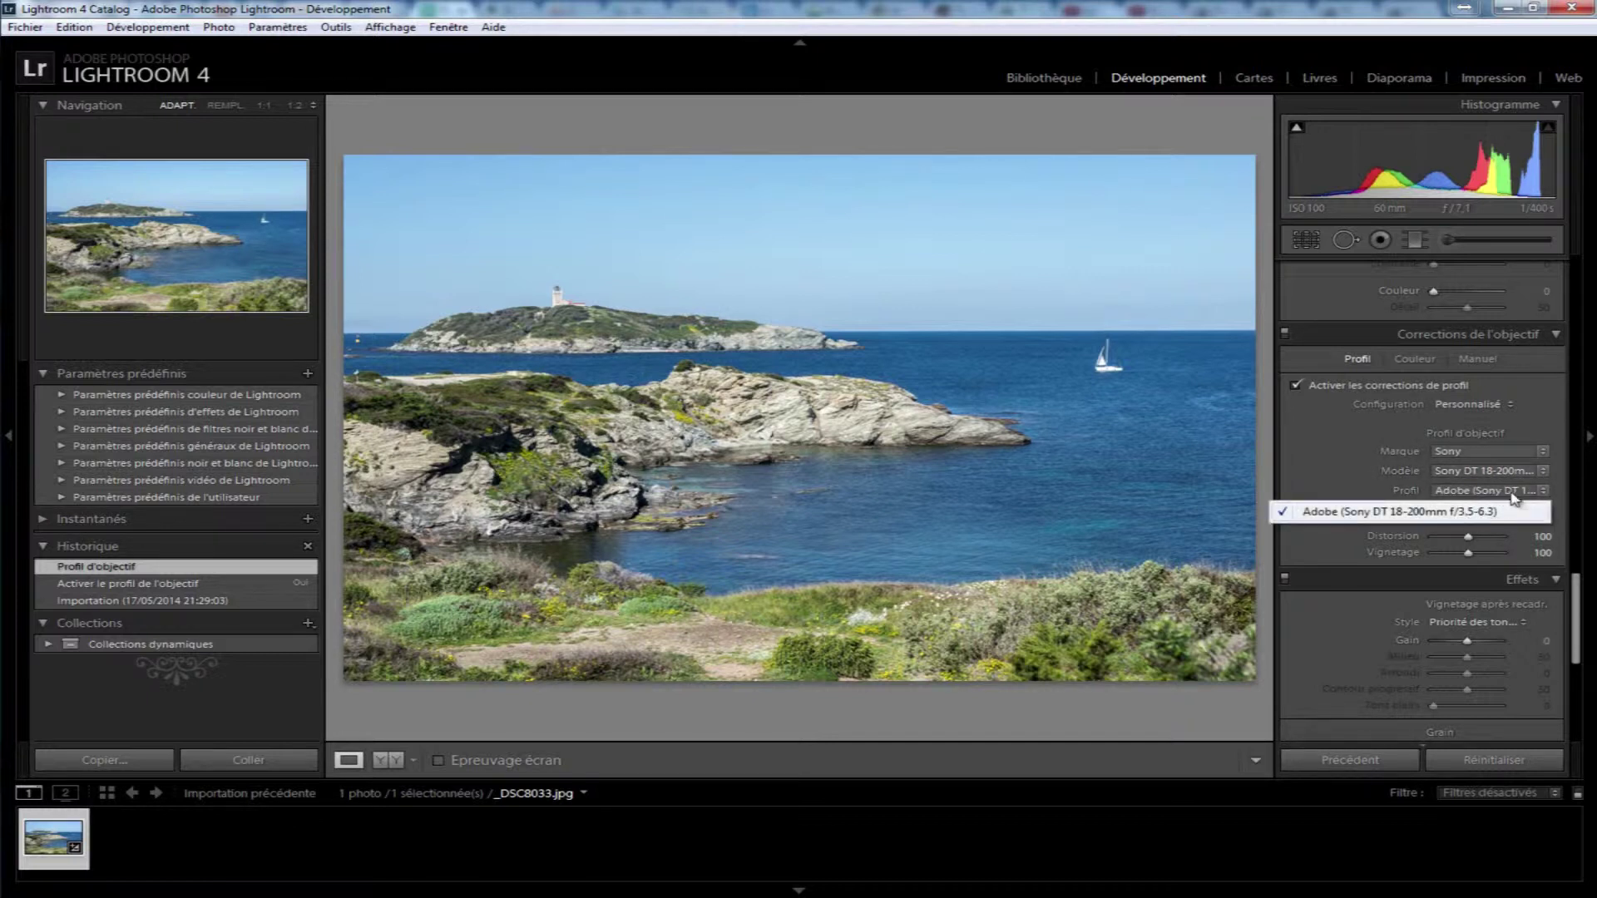
pyautogui.click(1506, 504)
pyautogui.click(1511, 476)
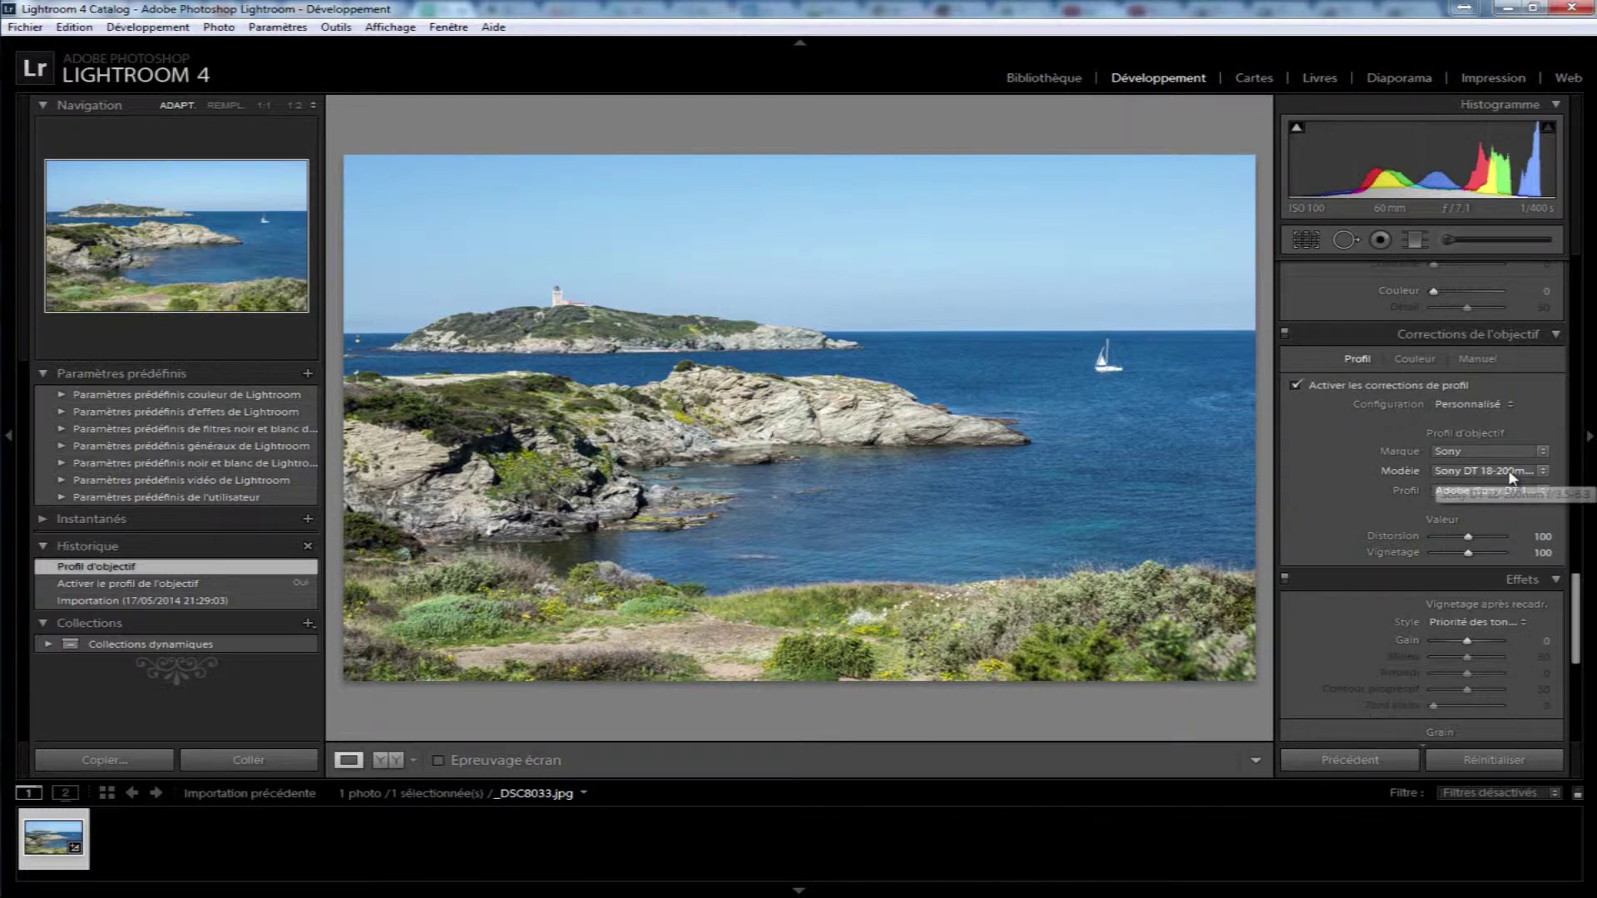
pyautogui.click(1511, 476)
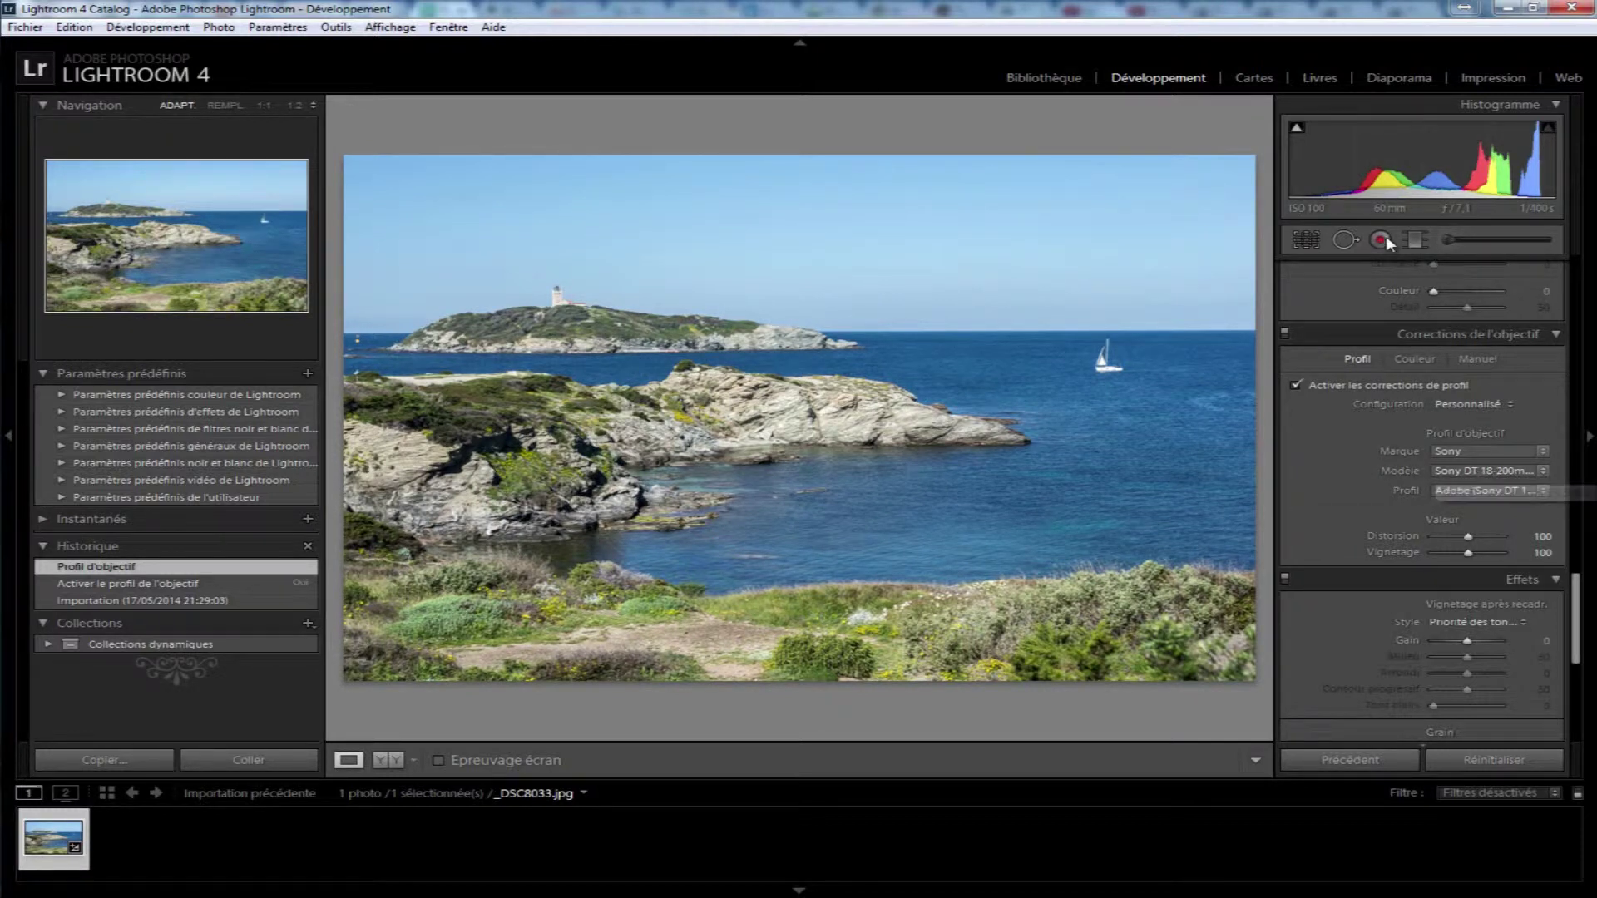
pyautogui.click(1481, 406)
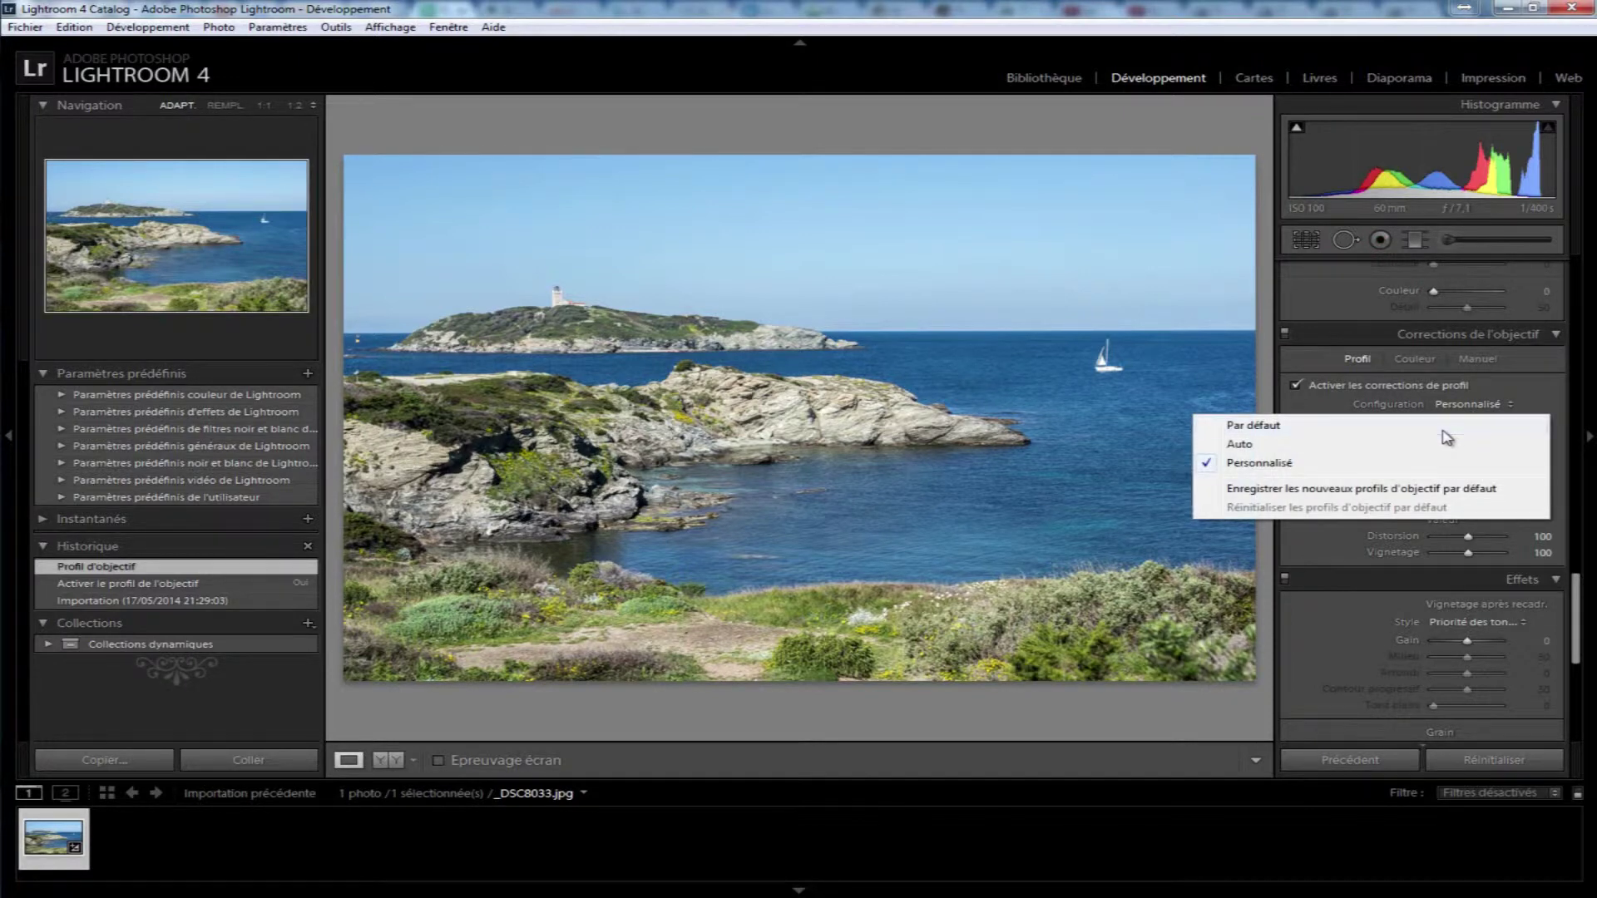
# - Reset the lens correction Setup to Default and switch the lens Make from Sony to Canon
pyautogui.click(1452, 426)
pyautogui.click(1504, 451)
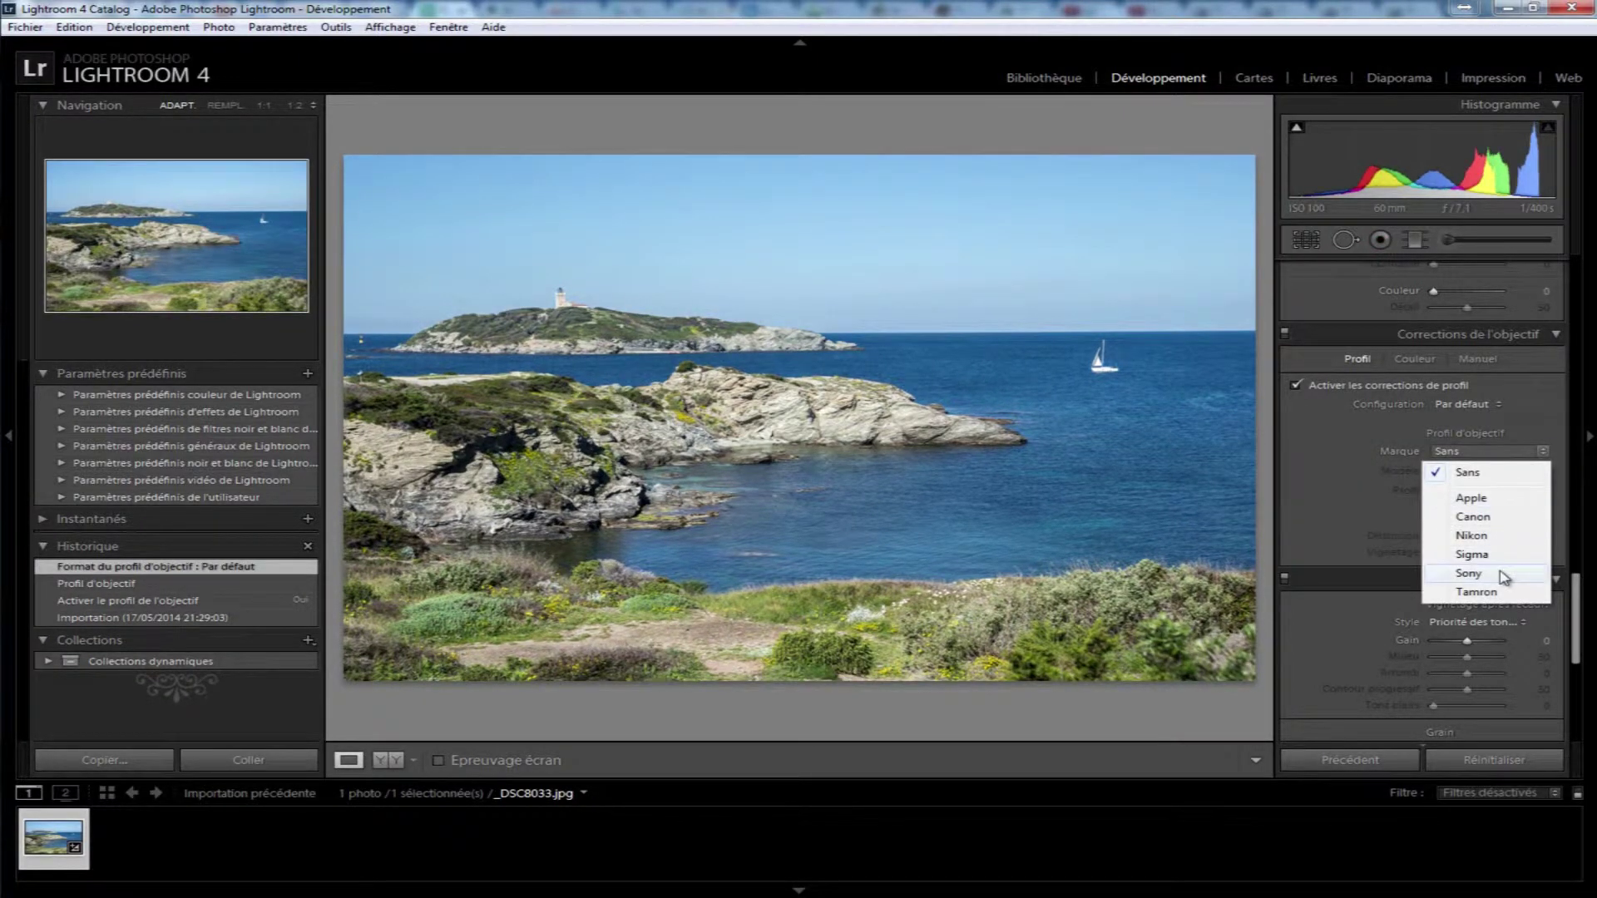
pyautogui.click(1500, 574)
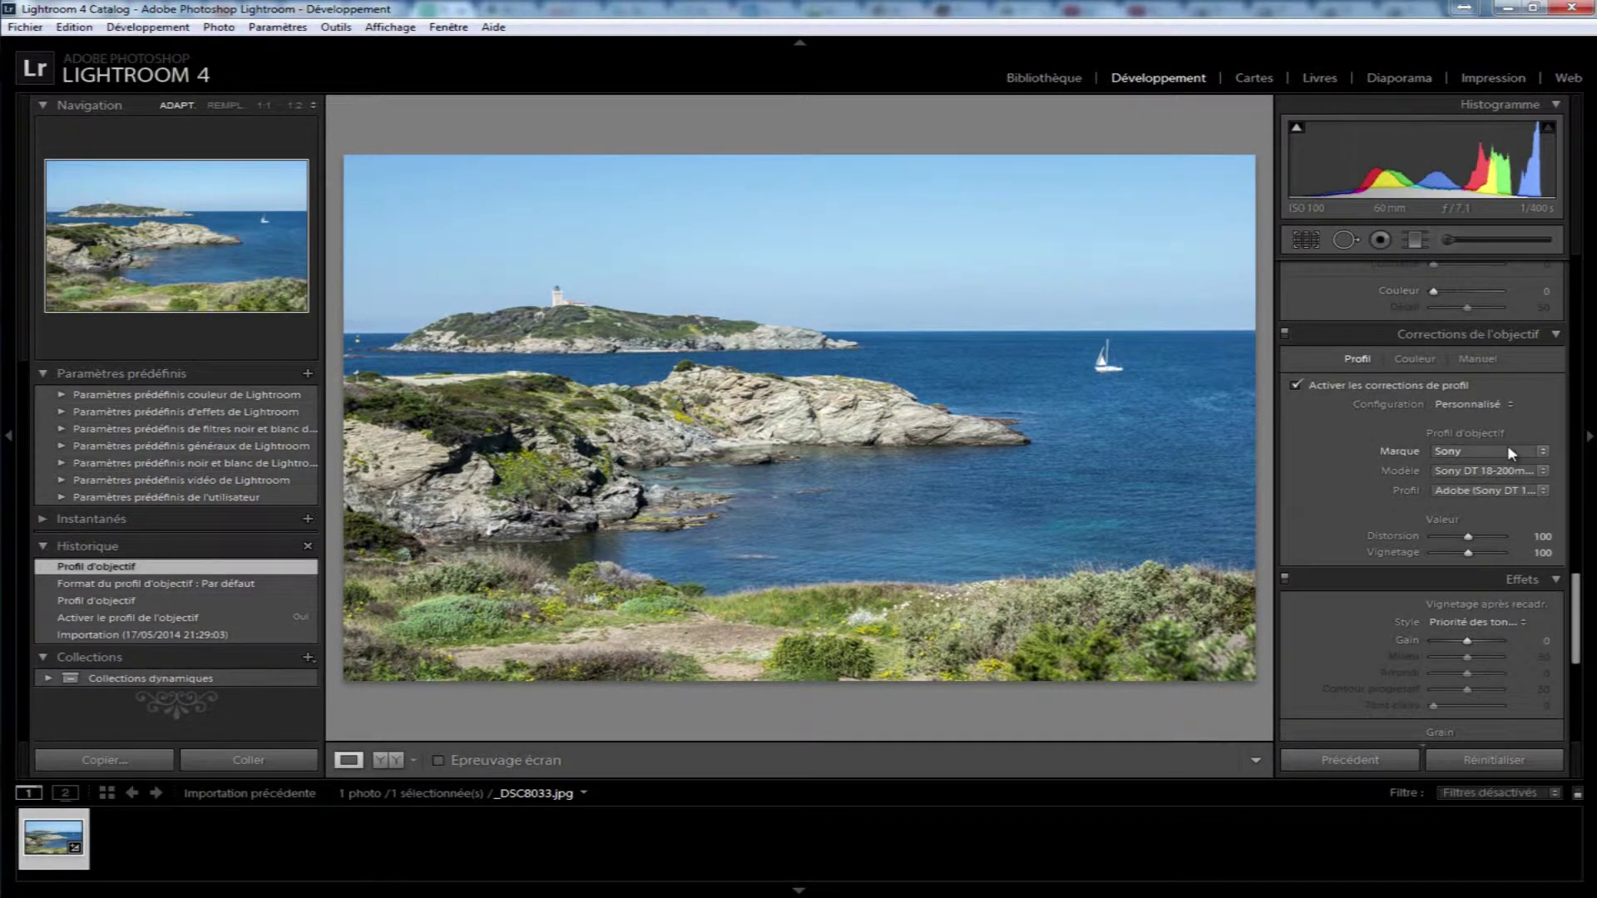
pyautogui.click(1508, 452)
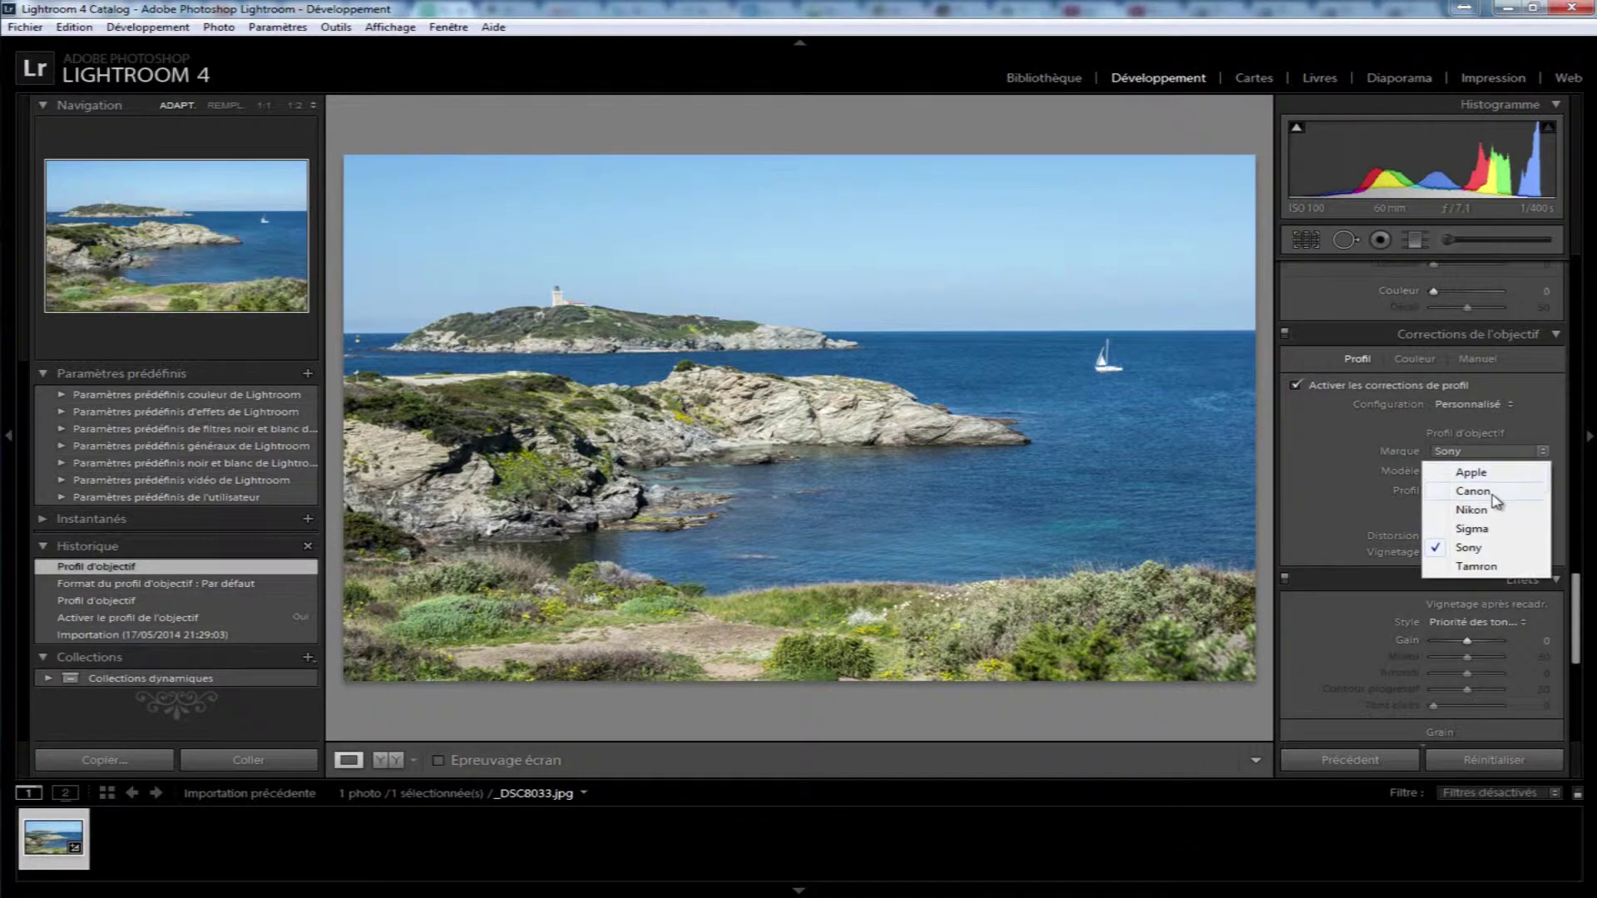
pyautogui.click(1489, 481)
pyautogui.click(1526, 472)
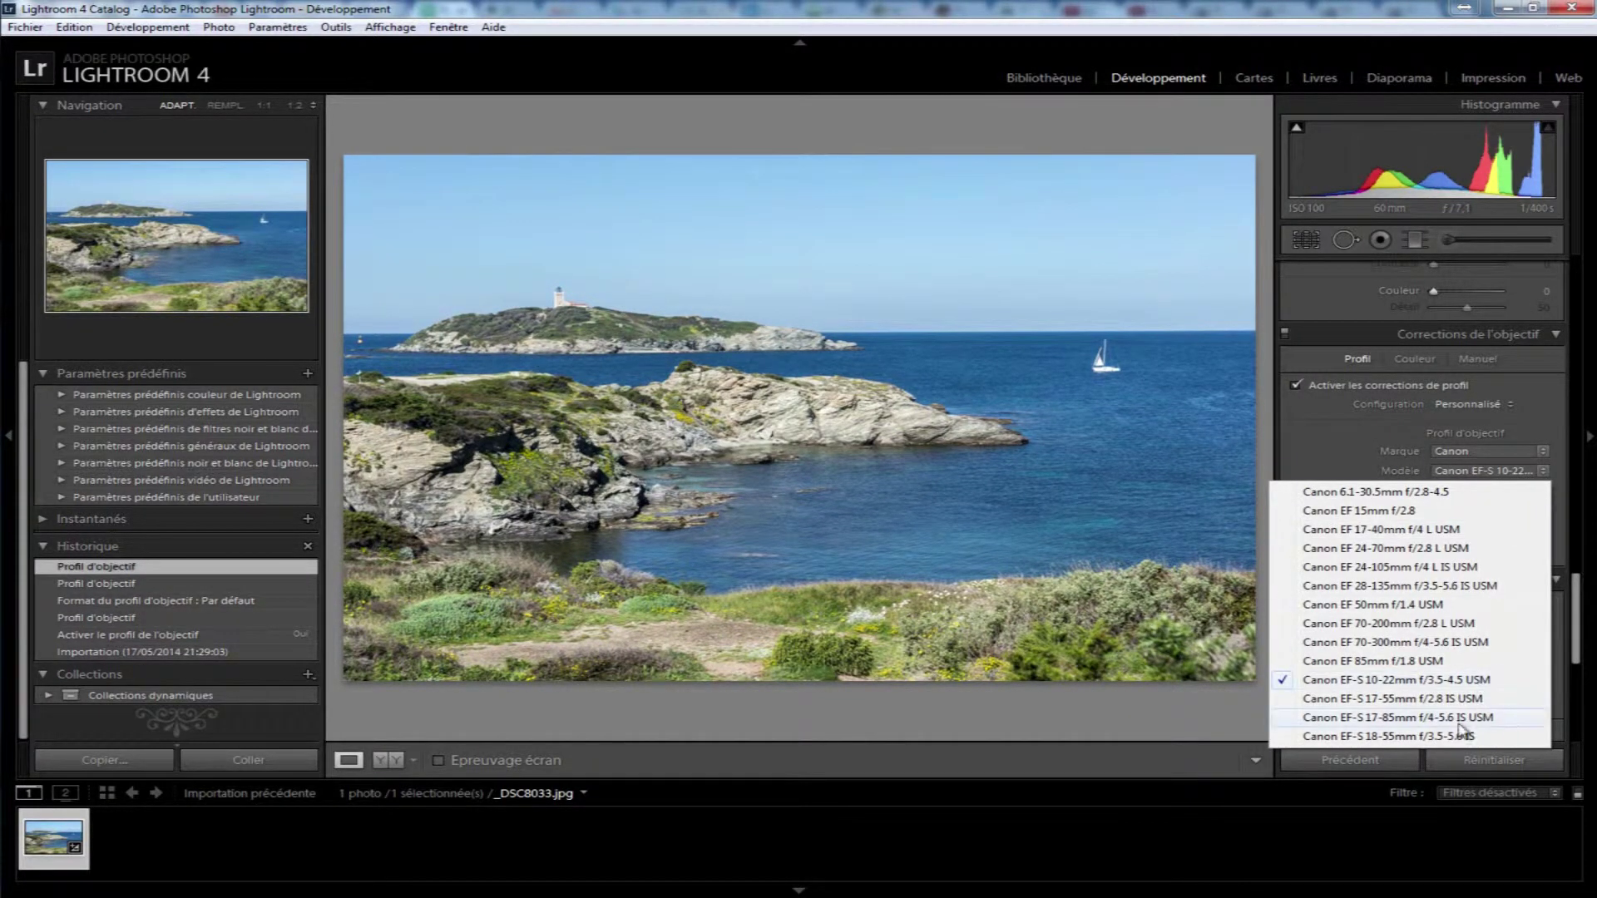
pyautogui.click(1370, 460)
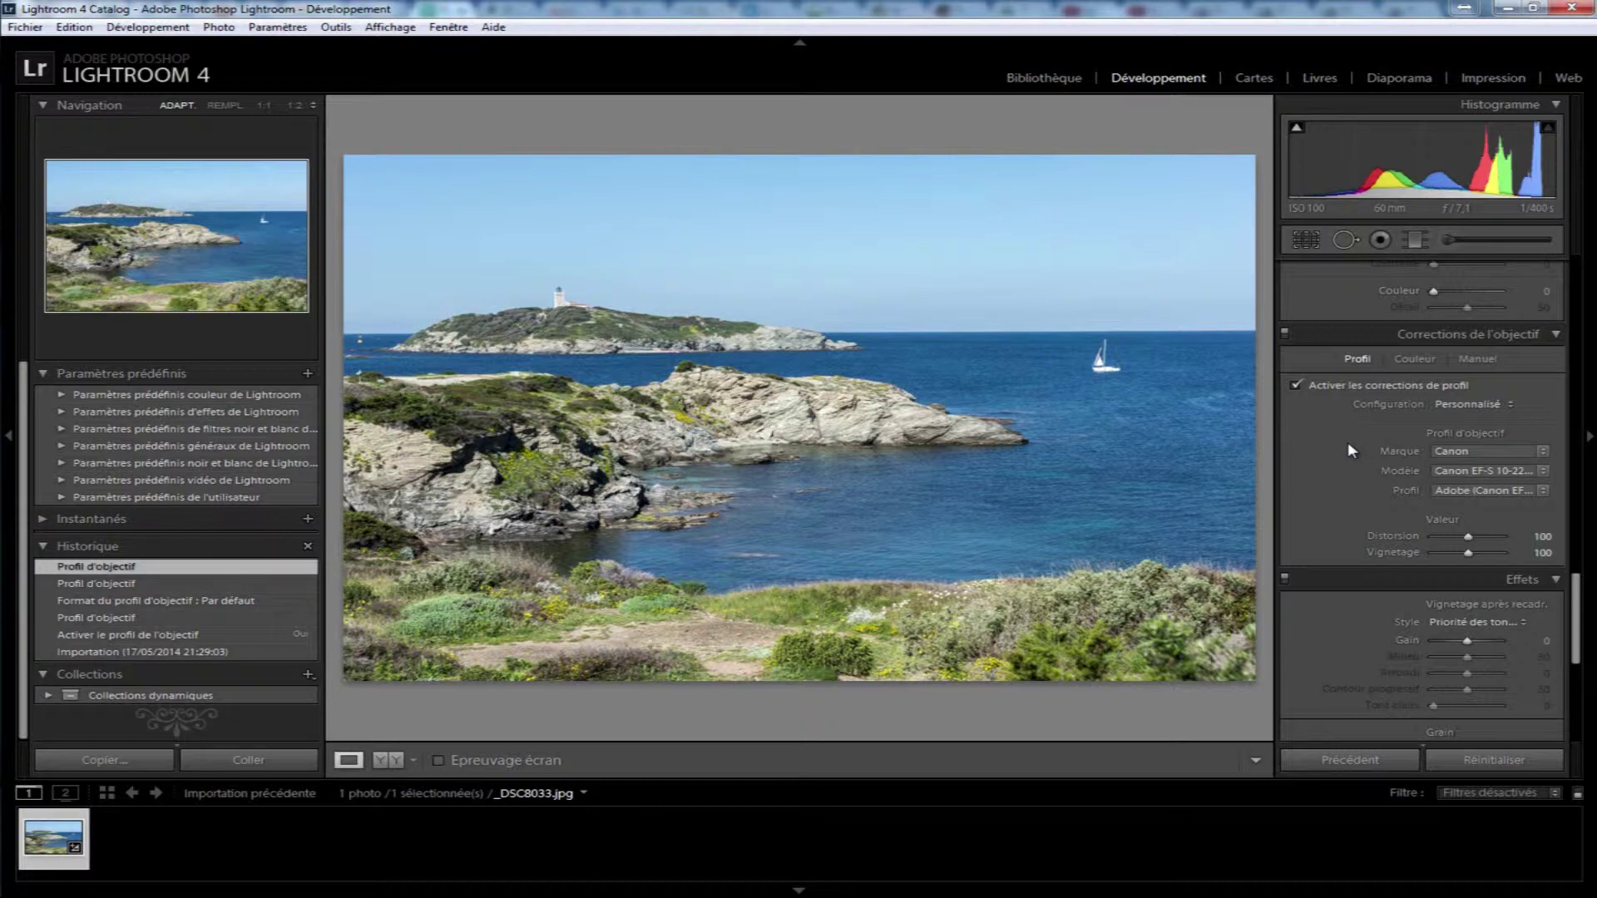
# - Try the Canon EF 28-135mm lens model instead of the EF-S 10-22mm and check its profile
pyautogui.click(1498, 492)
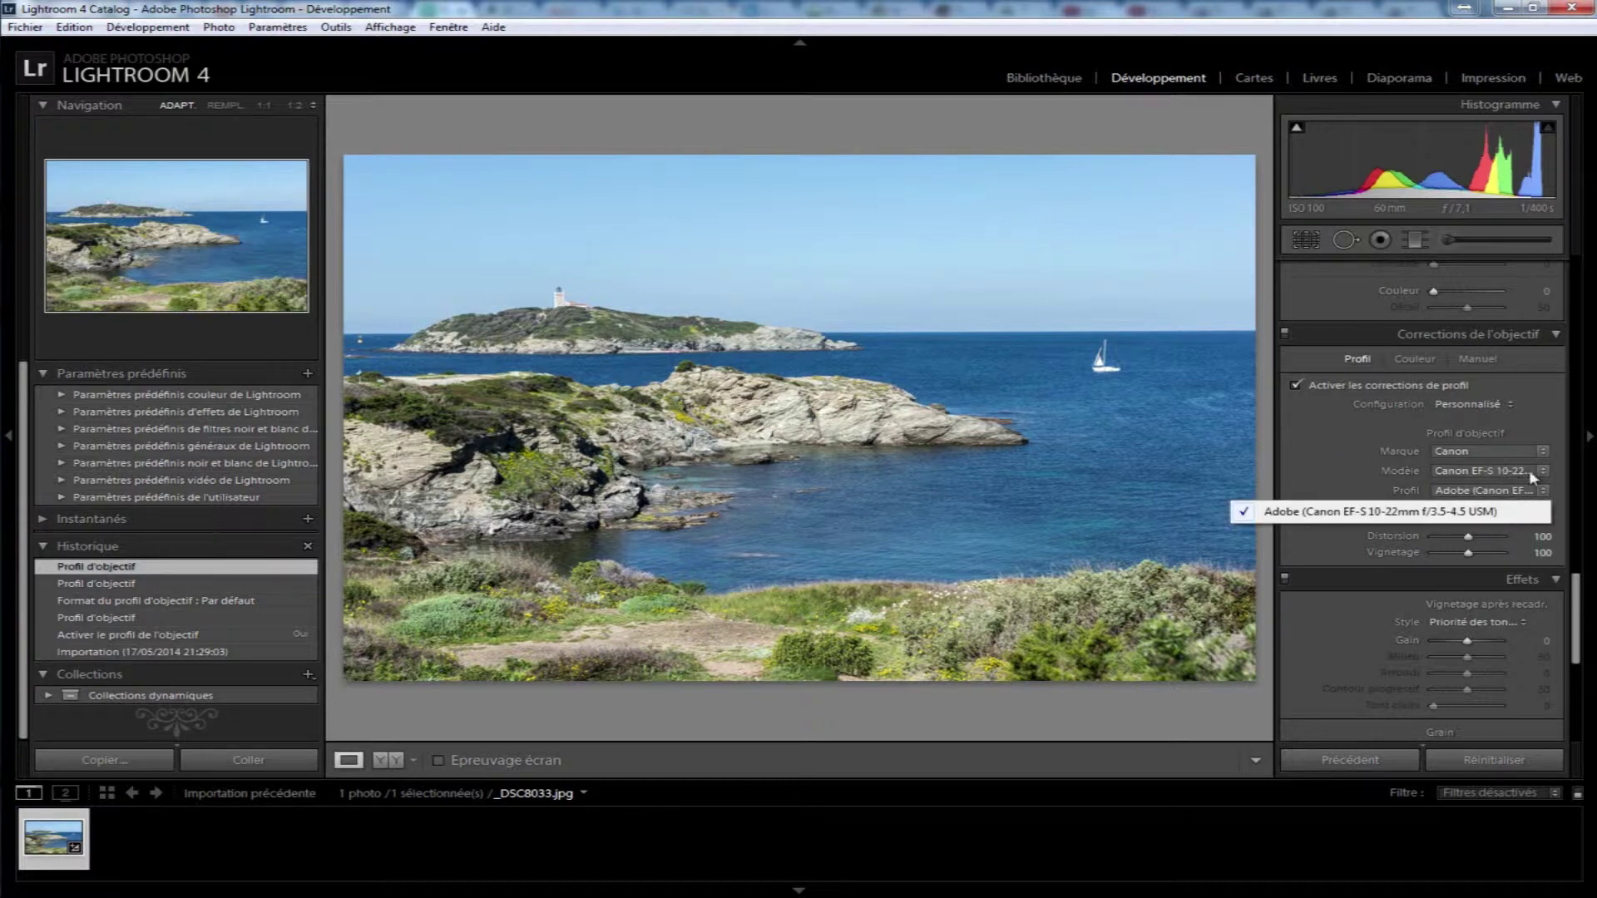
pyautogui.click(1491, 491)
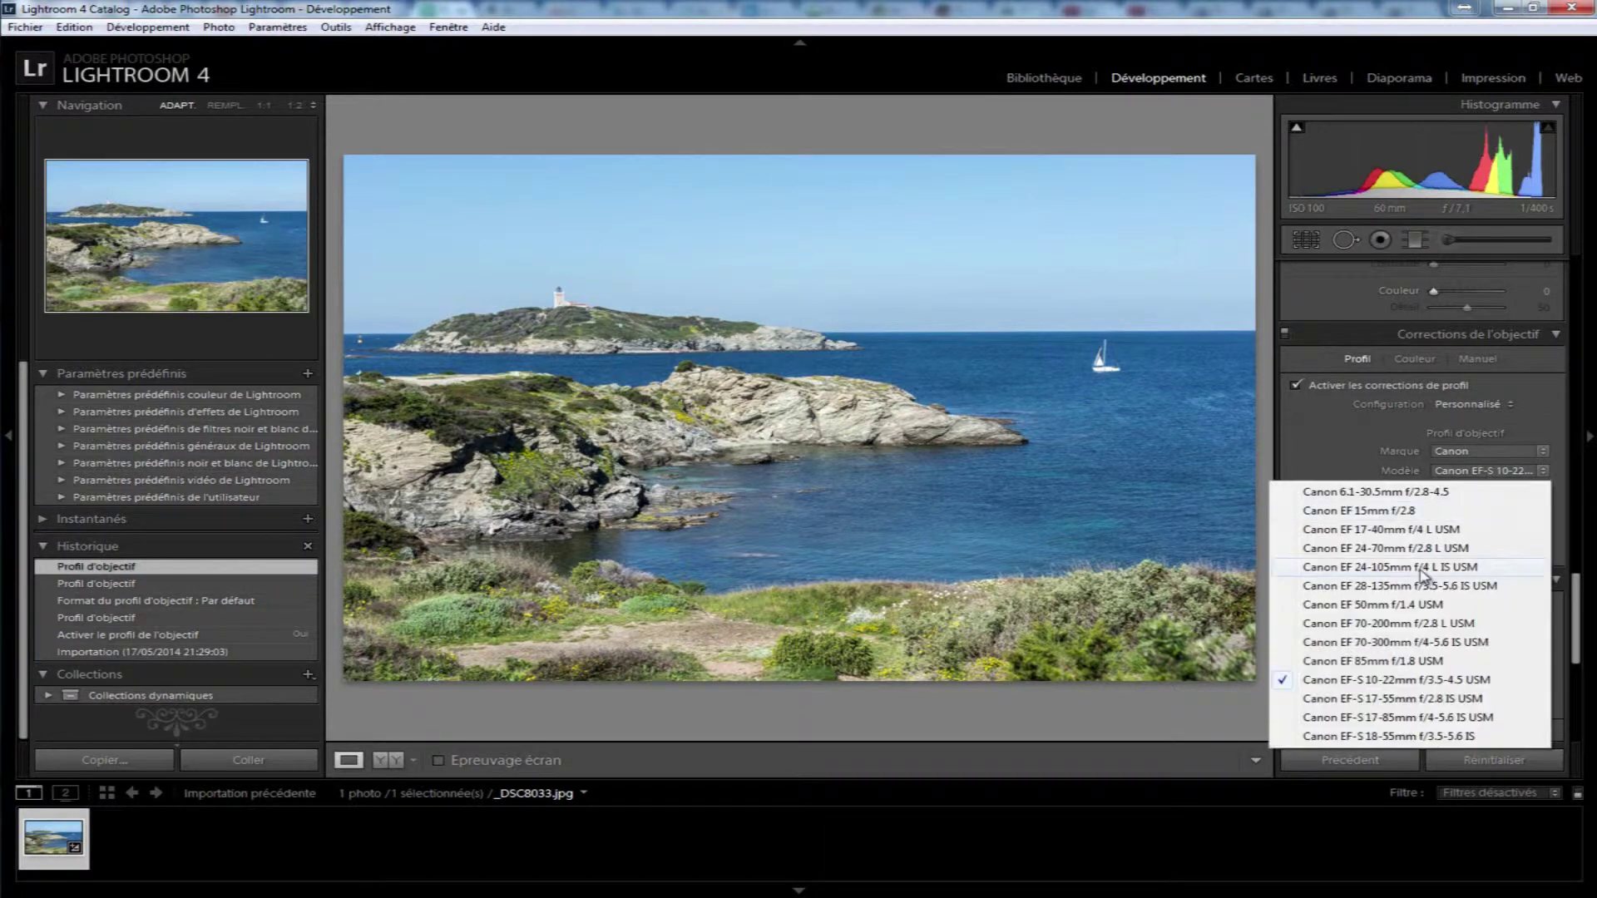
pyautogui.click(1424, 586)
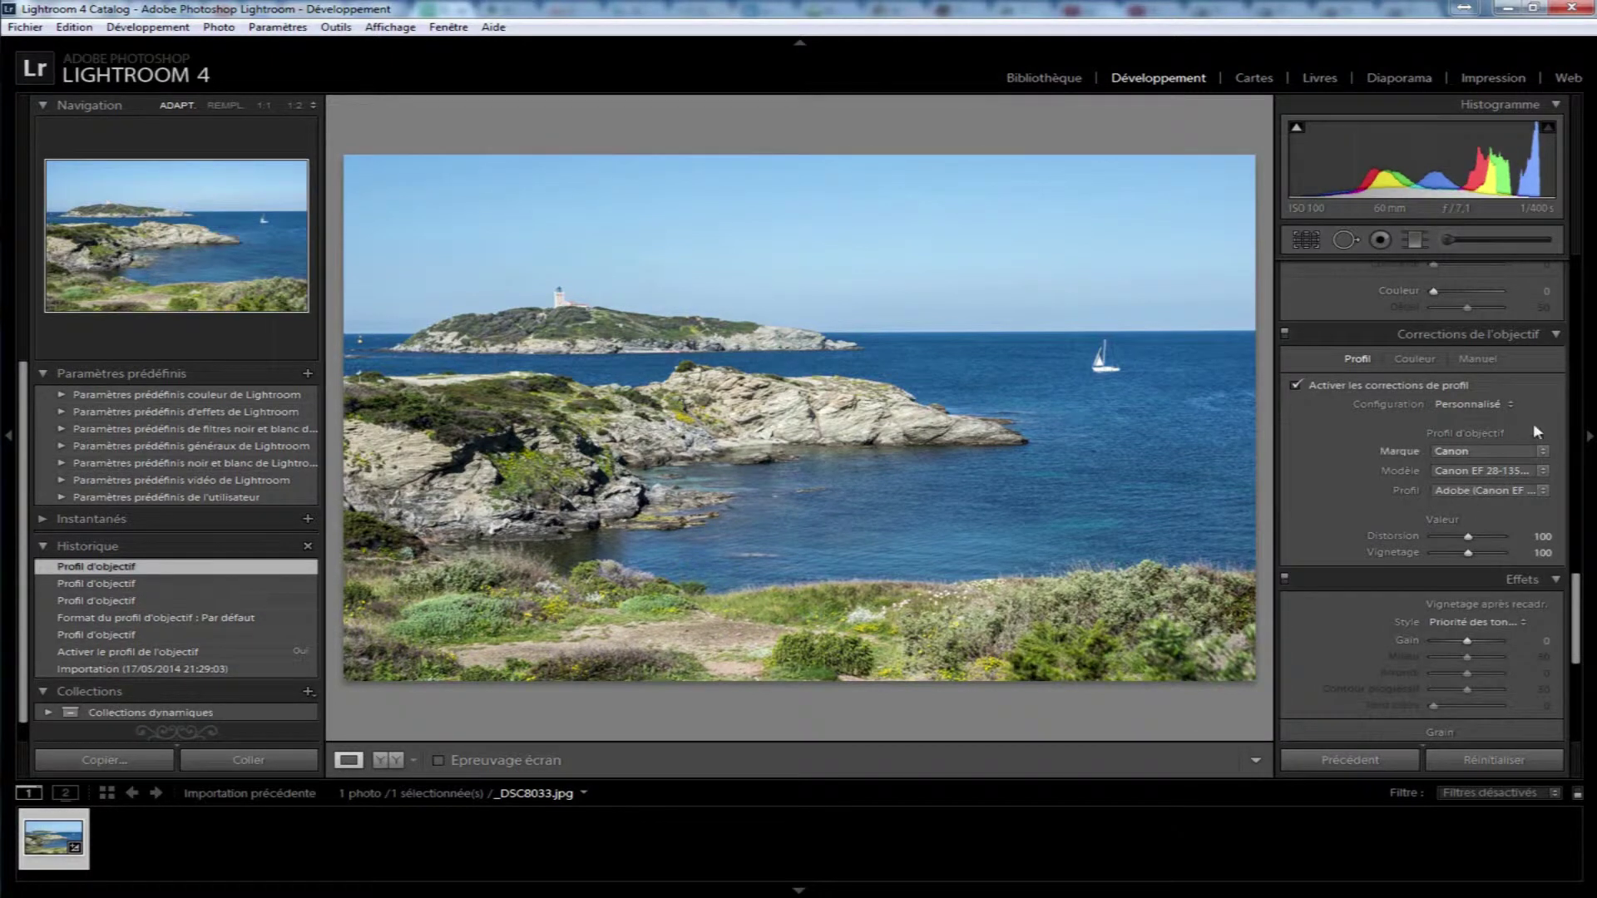
pyautogui.click(1480, 491)
pyautogui.click(1306, 451)
# - Switch the lens Make back to Sony and turn off profile corrections
pyautogui.click(1510, 456)
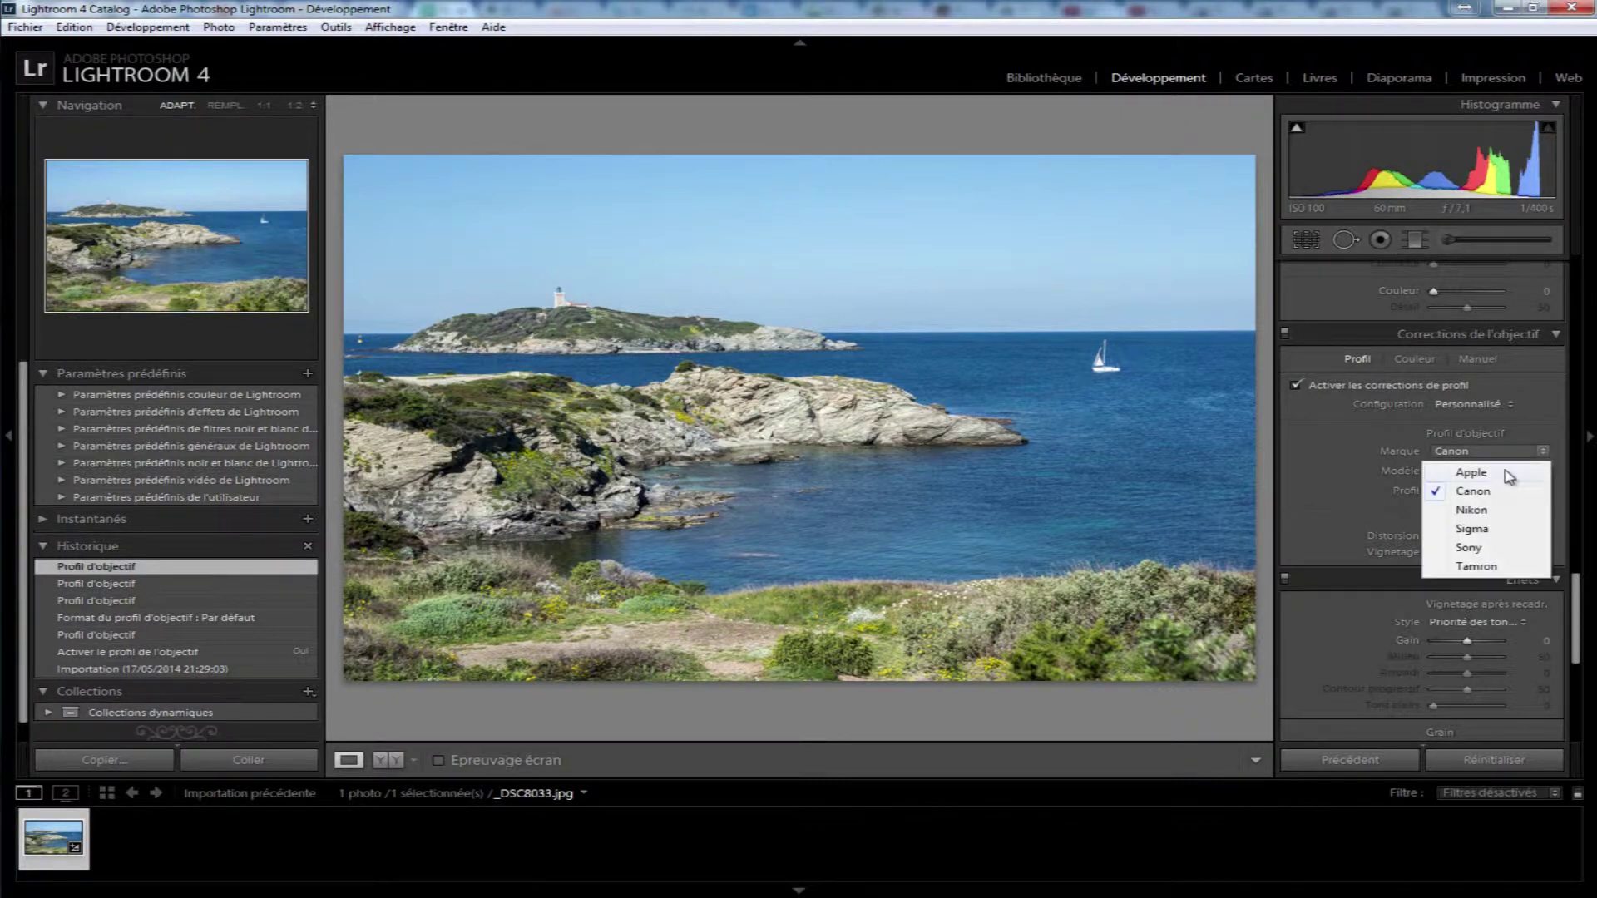
pyautogui.click(1504, 547)
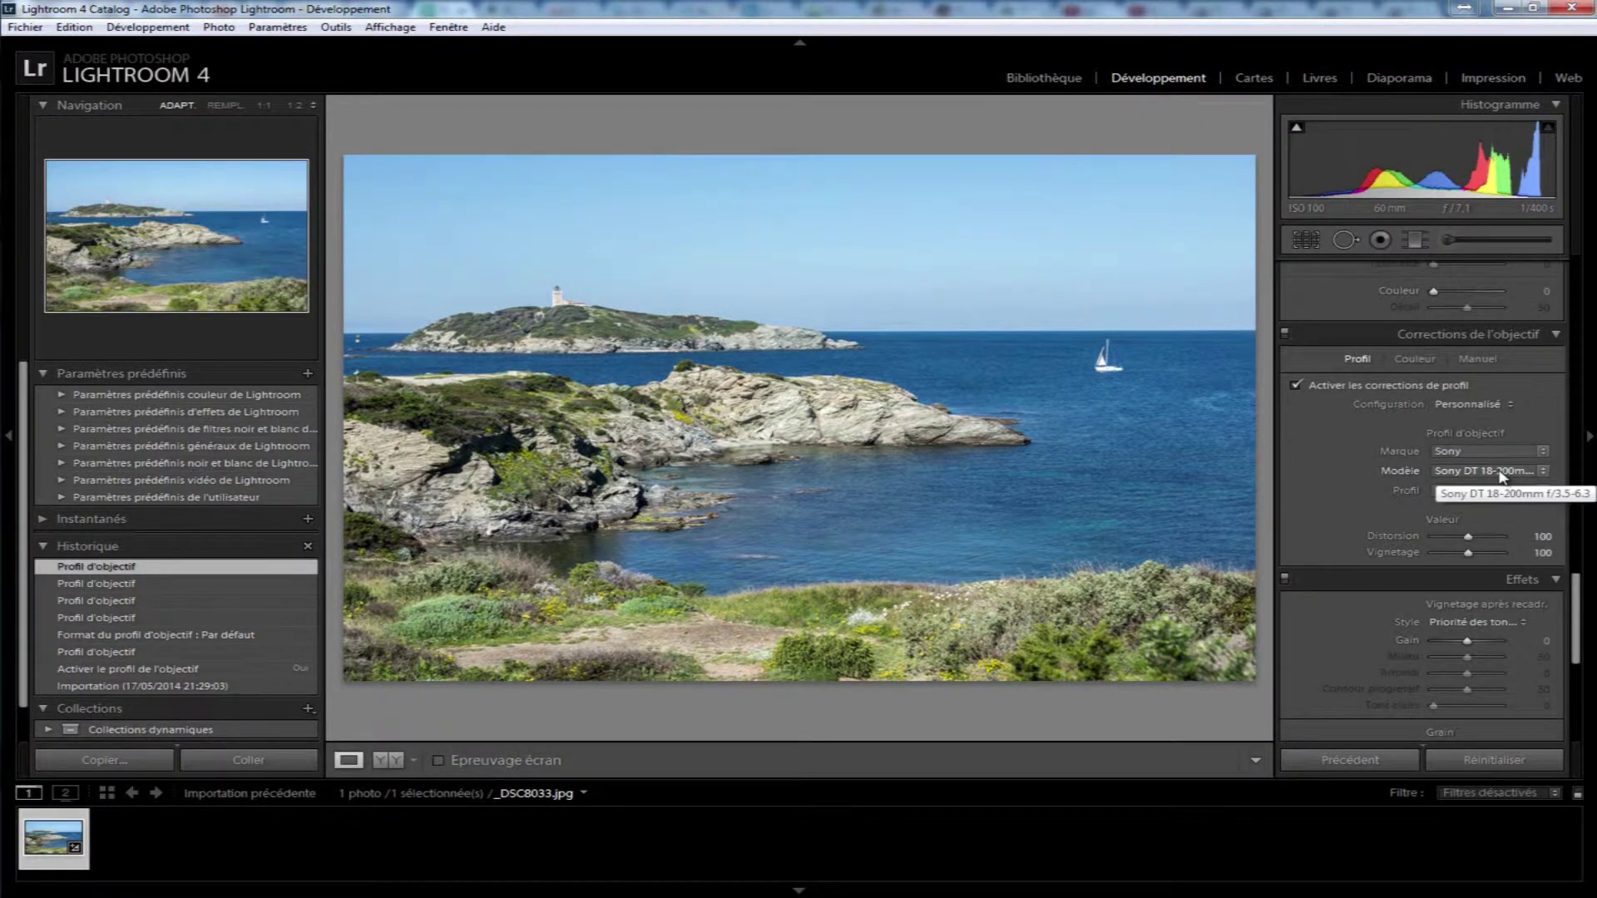
pyautogui.click(1503, 478)
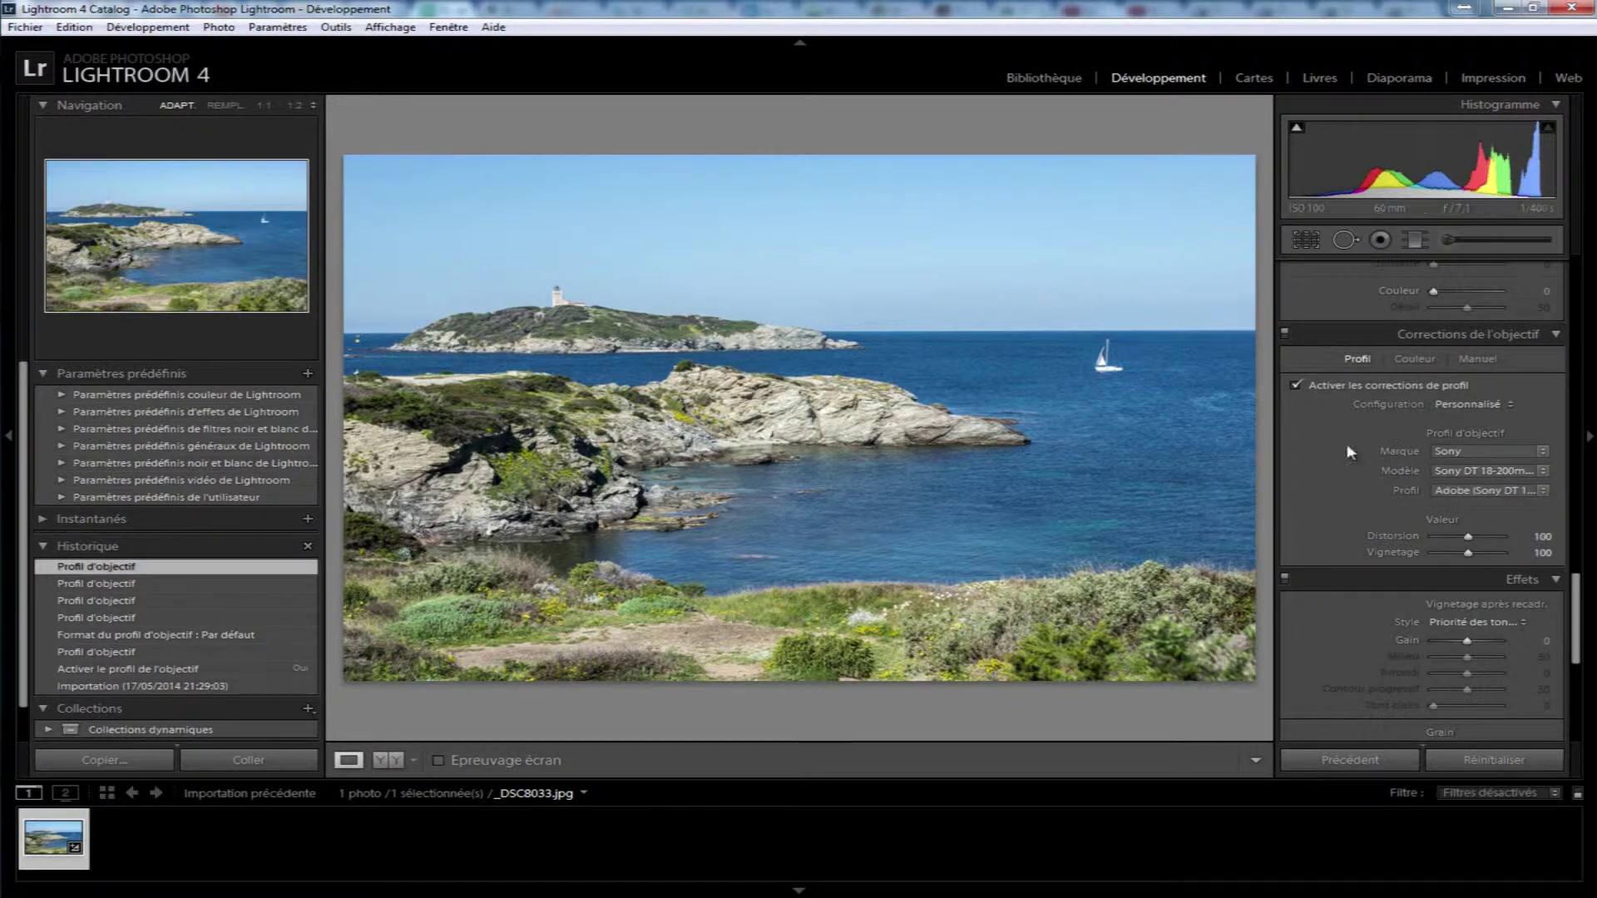
pyautogui.click(1296, 386)
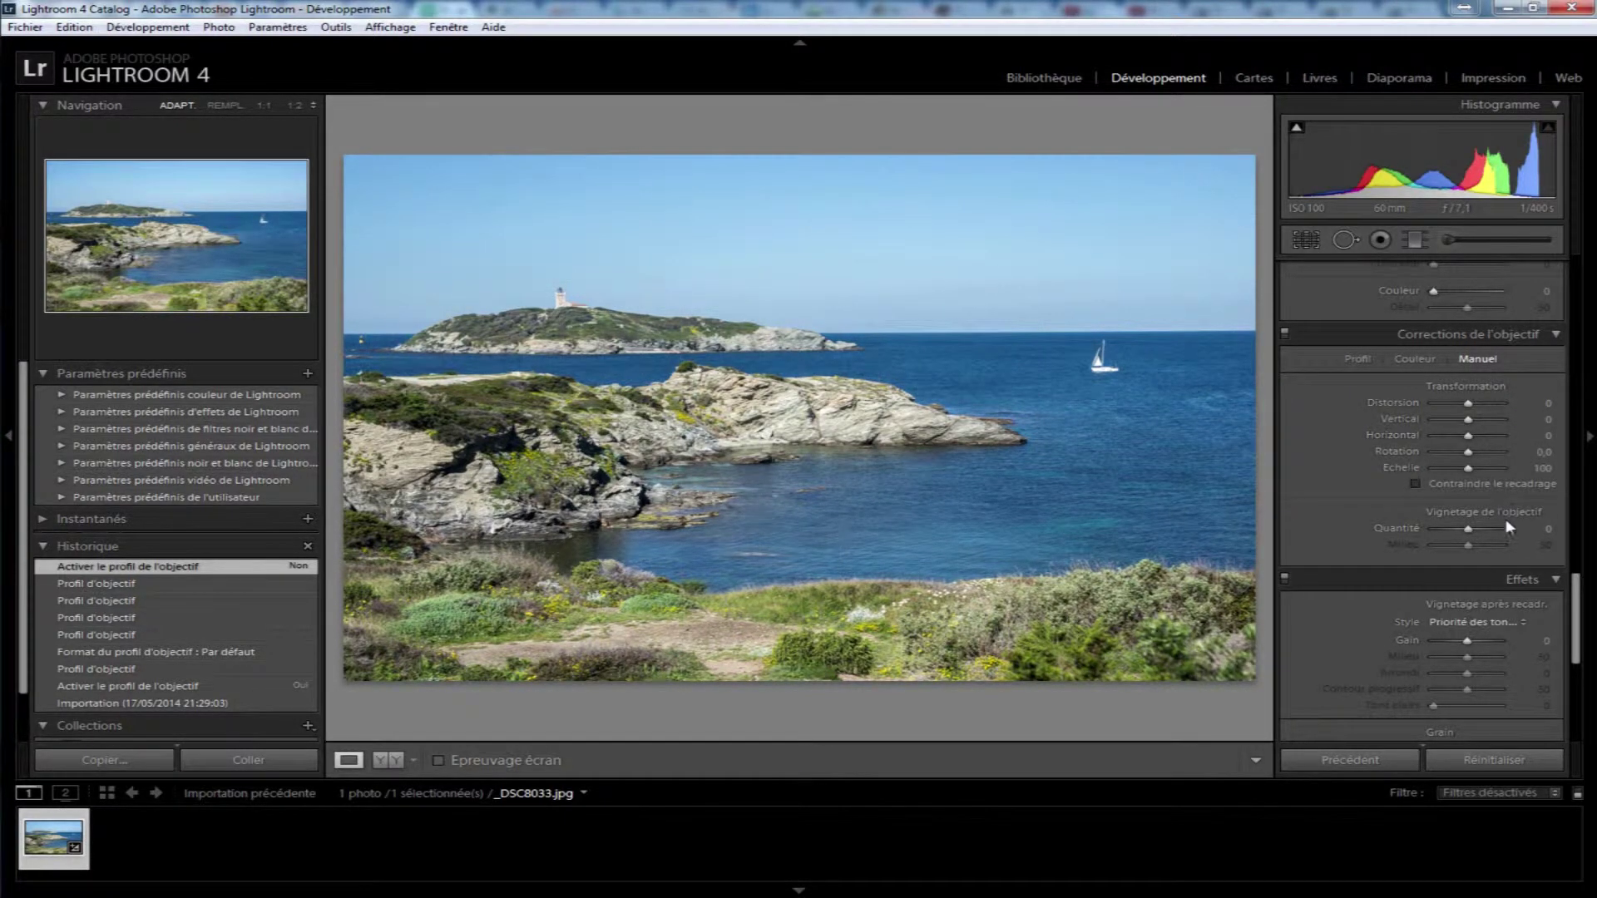
# - Test the manual lens vignetting extremes, settle on +14, then show the Before/After view
pyautogui.moveTo(1469, 531); pyautogui.dragTo(1410, 533)
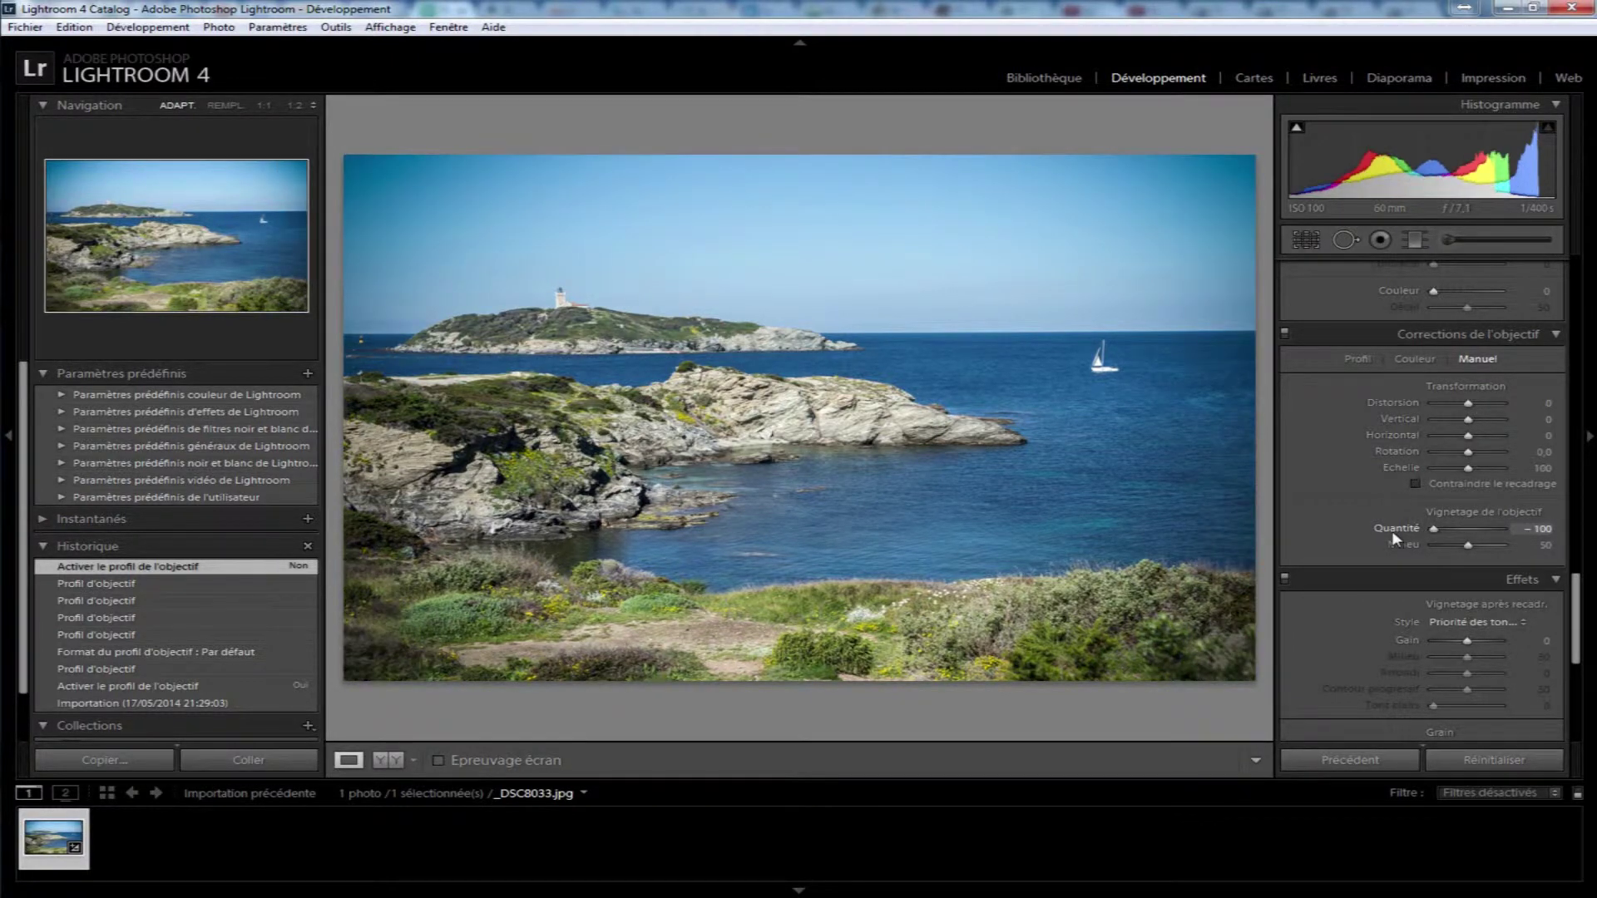
pyautogui.moveTo(1412, 538); pyautogui.dragTo(1554, 537)
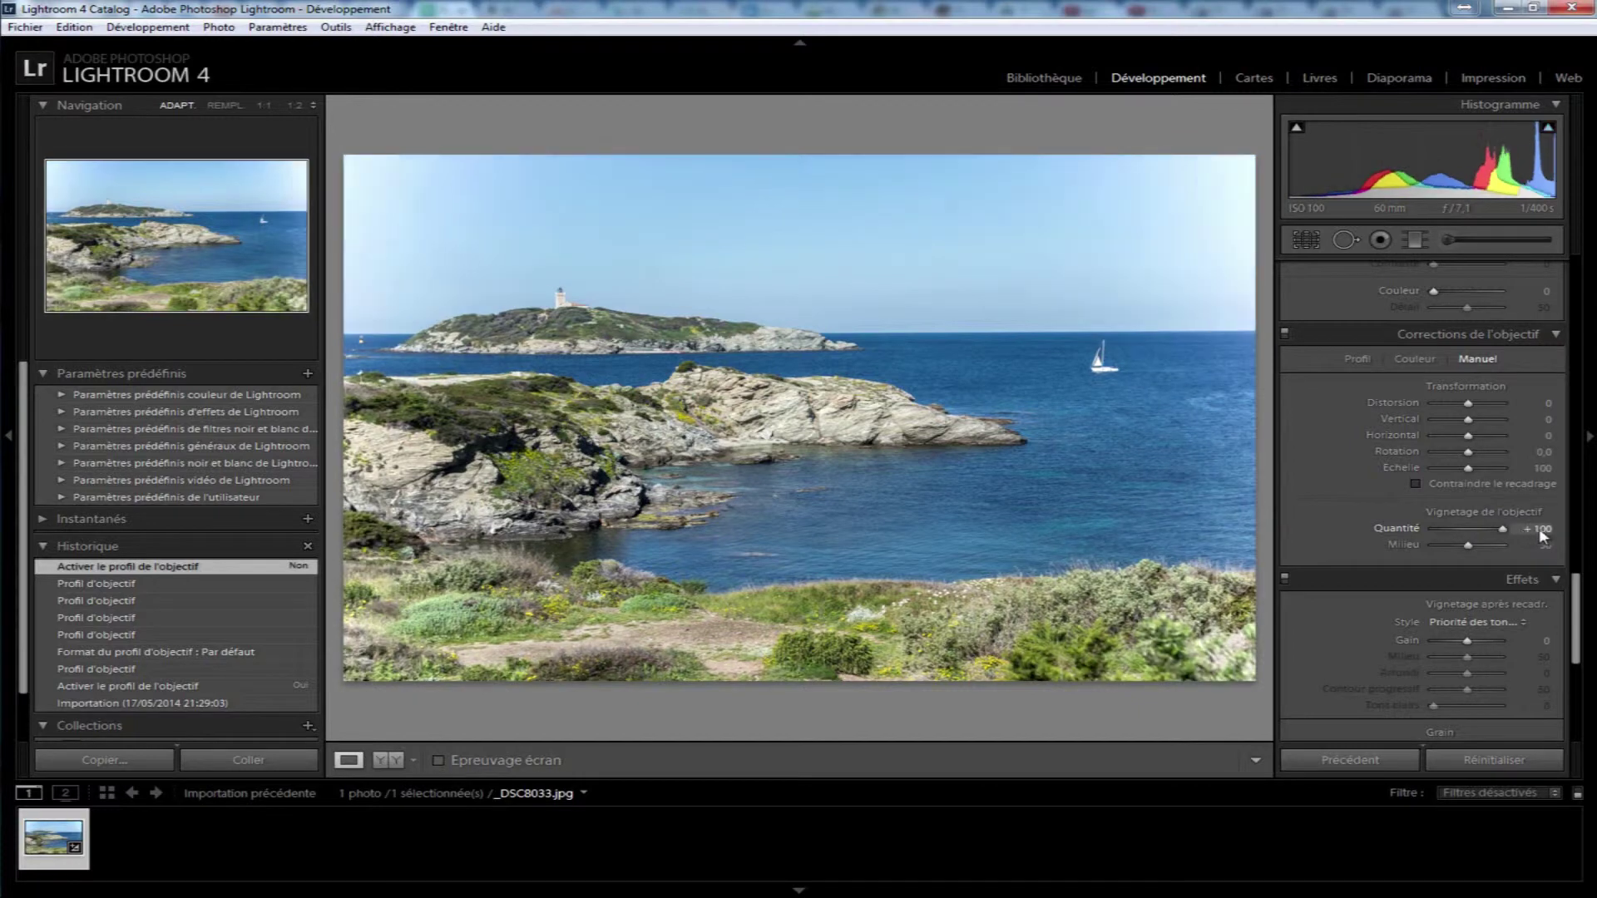
pyautogui.moveTo(1506, 535); pyautogui.dragTo(1481, 534)
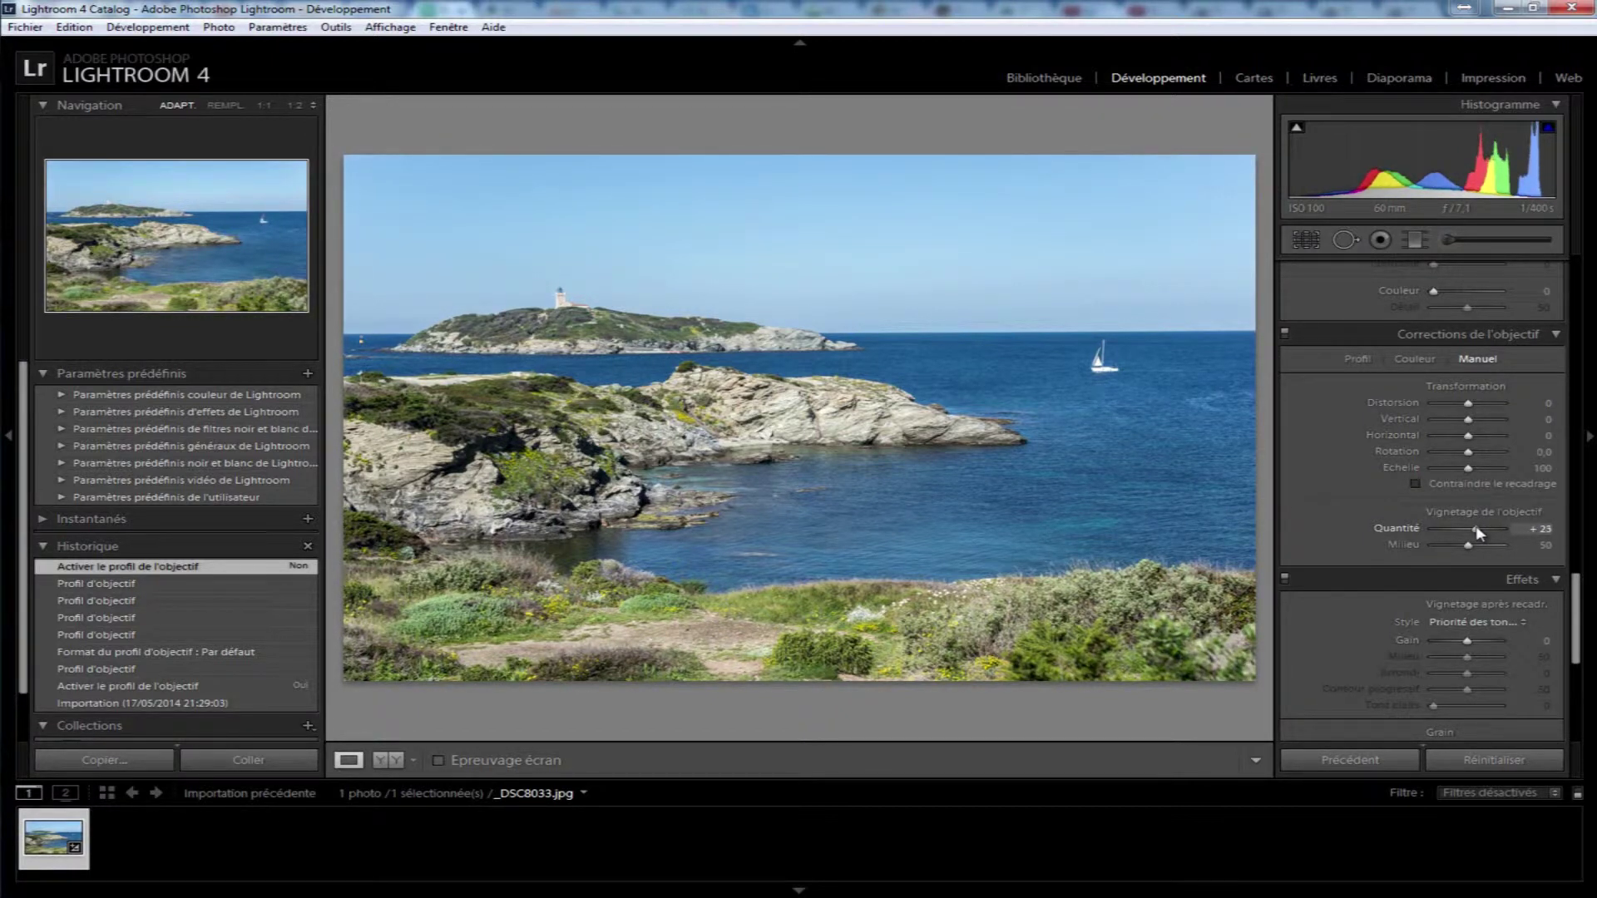
pyautogui.moveTo(1479, 533); pyautogui.dragTo(1479, 534)
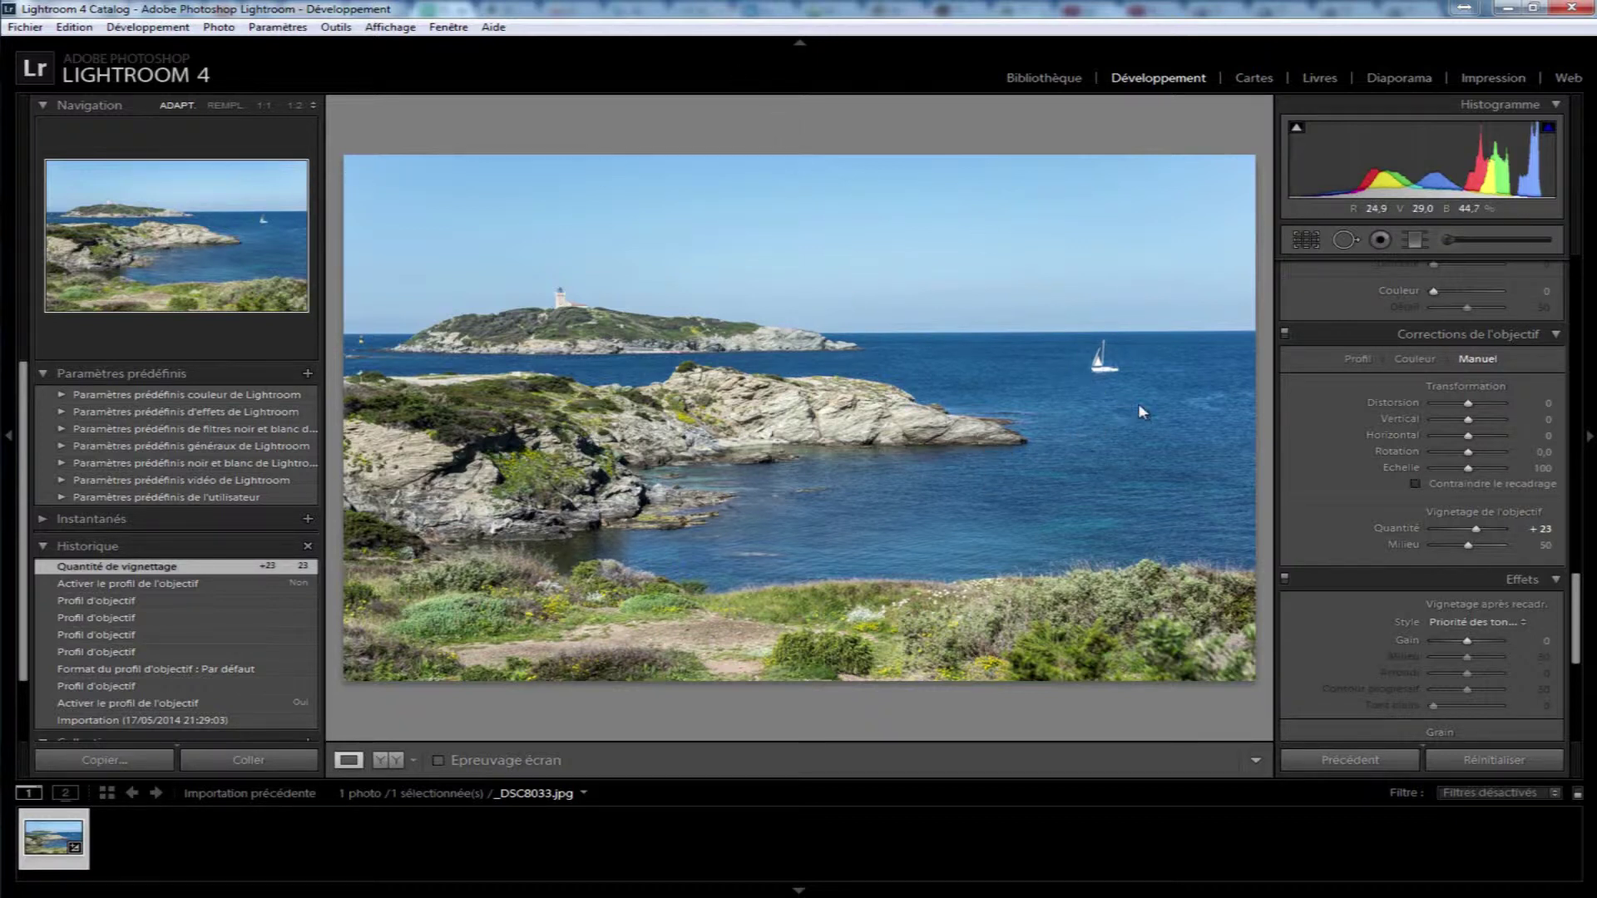
pyautogui.moveTo(1477, 529); pyautogui.dragTo(1475, 529)
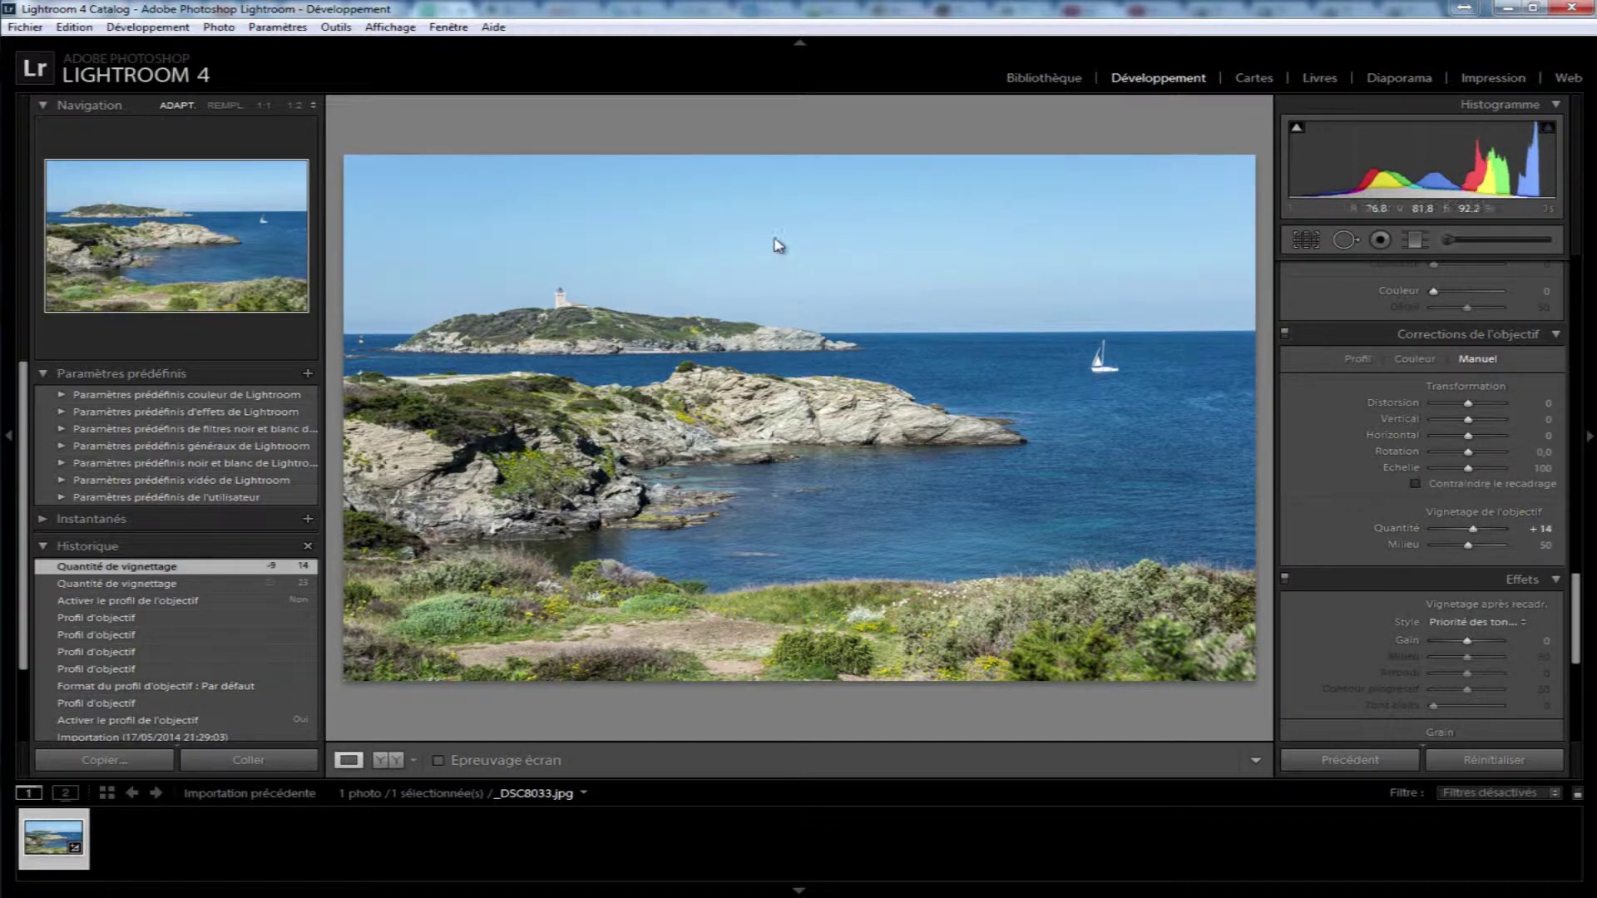
pyautogui.click(389, 760)
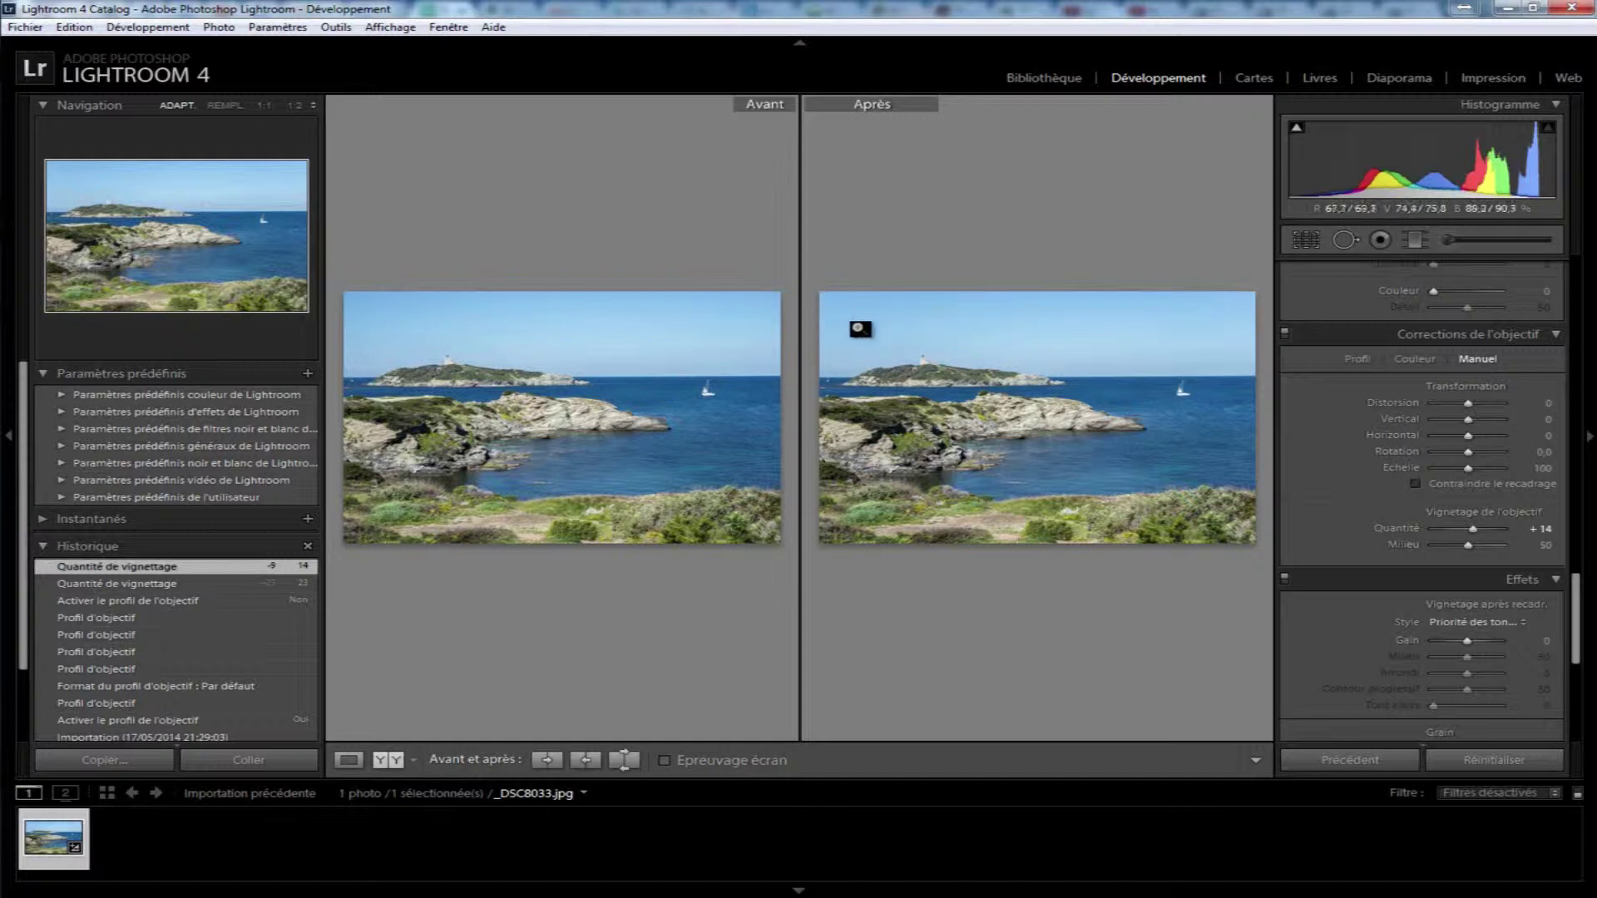
# - Return to Loupe view, test lens vignetting with midpoint 31, and reset the amount to 0
pyautogui.click(350, 758)
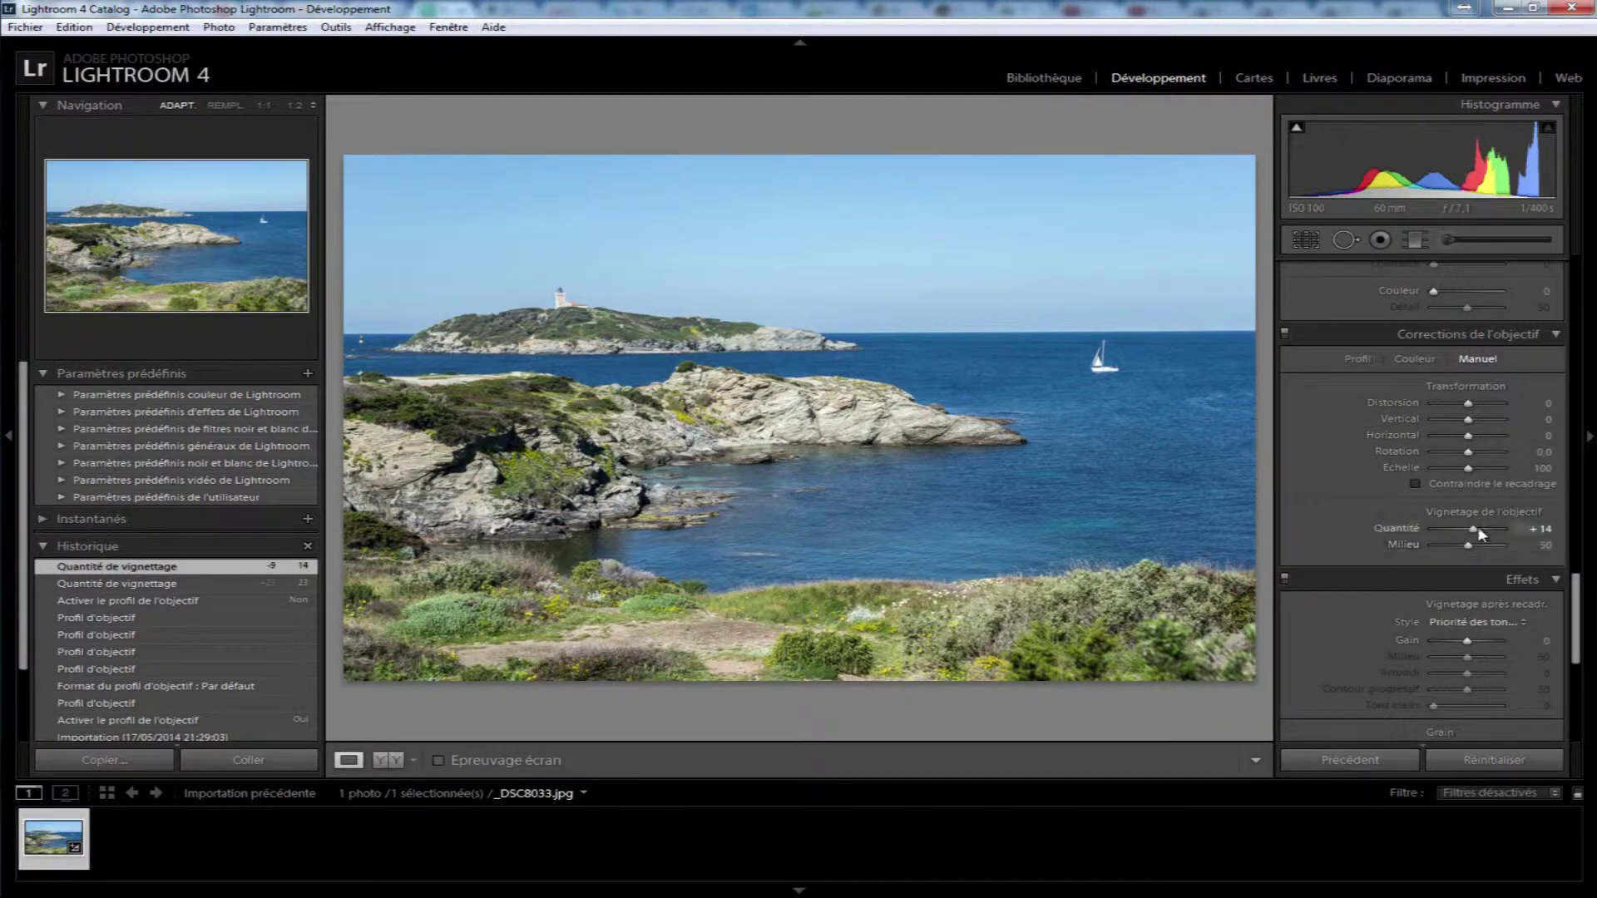
pyautogui.moveTo(1473, 529)
pyautogui.mouseDown()
pyautogui.moveTo(1518, 526)
pyautogui.moveTo(1484, 545)
pyautogui.moveTo(1512, 545)
pyautogui.moveTo(1452, 545)
pyautogui.mouseUp()
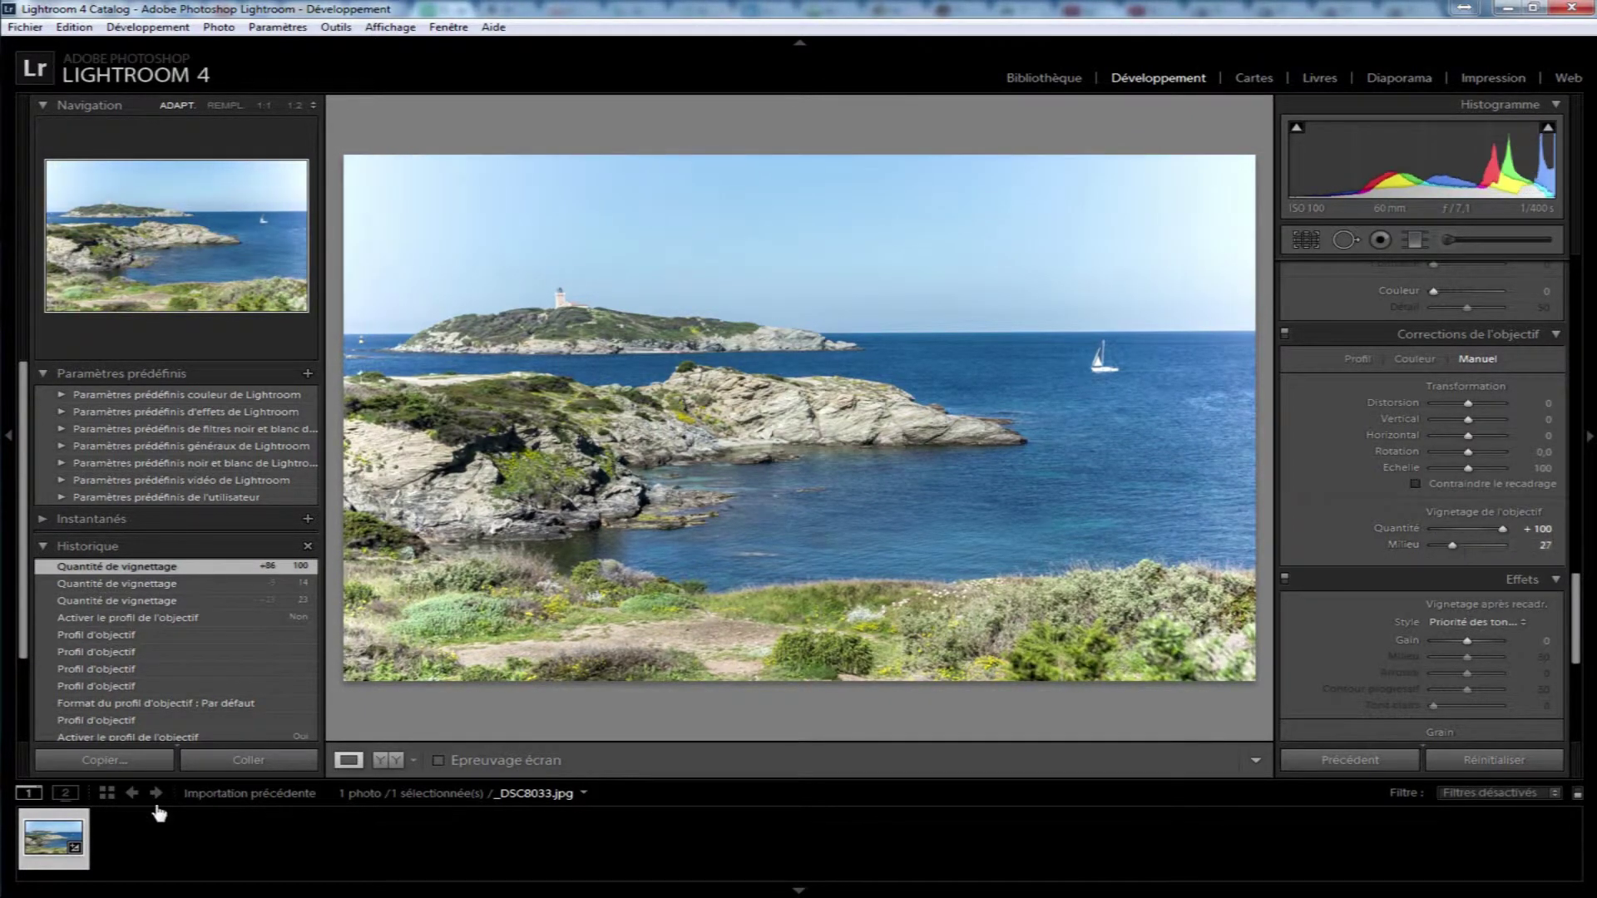
pyautogui.moveTo(1452, 546)
pyautogui.mouseDown()
pyautogui.moveTo(1420, 544)
pyautogui.moveTo(1533, 548)
pyautogui.moveTo(1405, 547)
pyautogui.moveTo(1502, 545)
pyautogui.mouseUp()
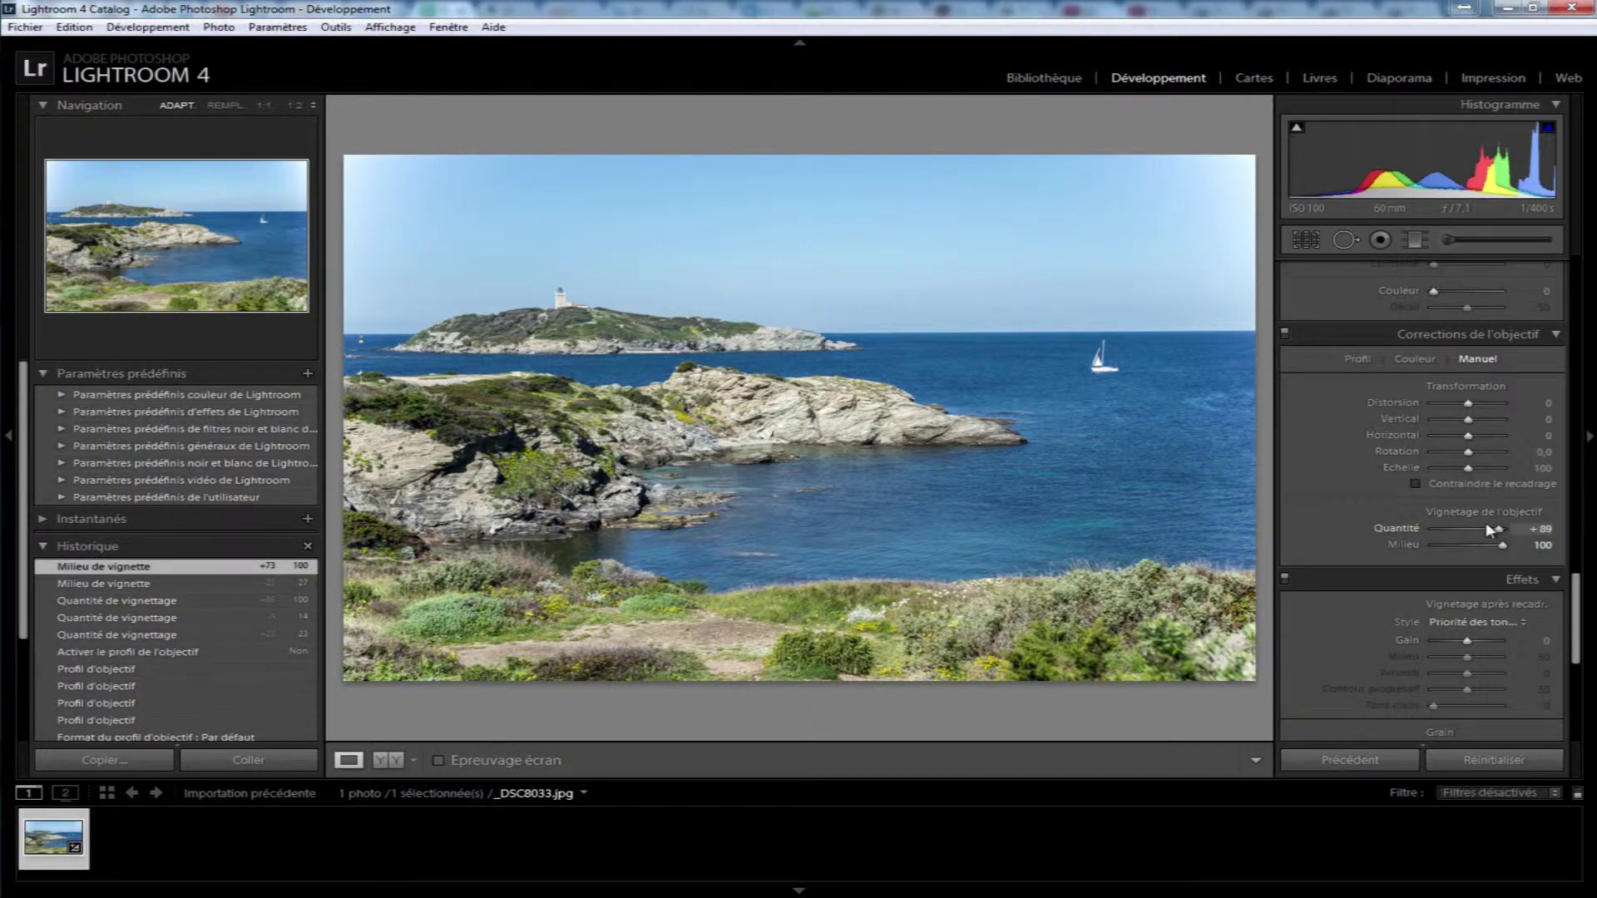
pyautogui.moveTo(1497, 531)
pyautogui.mouseDown()
pyautogui.moveTo(1426, 528)
pyautogui.moveTo(1448, 547)
pyautogui.moveTo(1420, 546)
pyautogui.moveTo(1489, 549)
pyautogui.moveTo(1443, 551)
pyautogui.moveTo(1457, 548)
pyautogui.mouseUp()
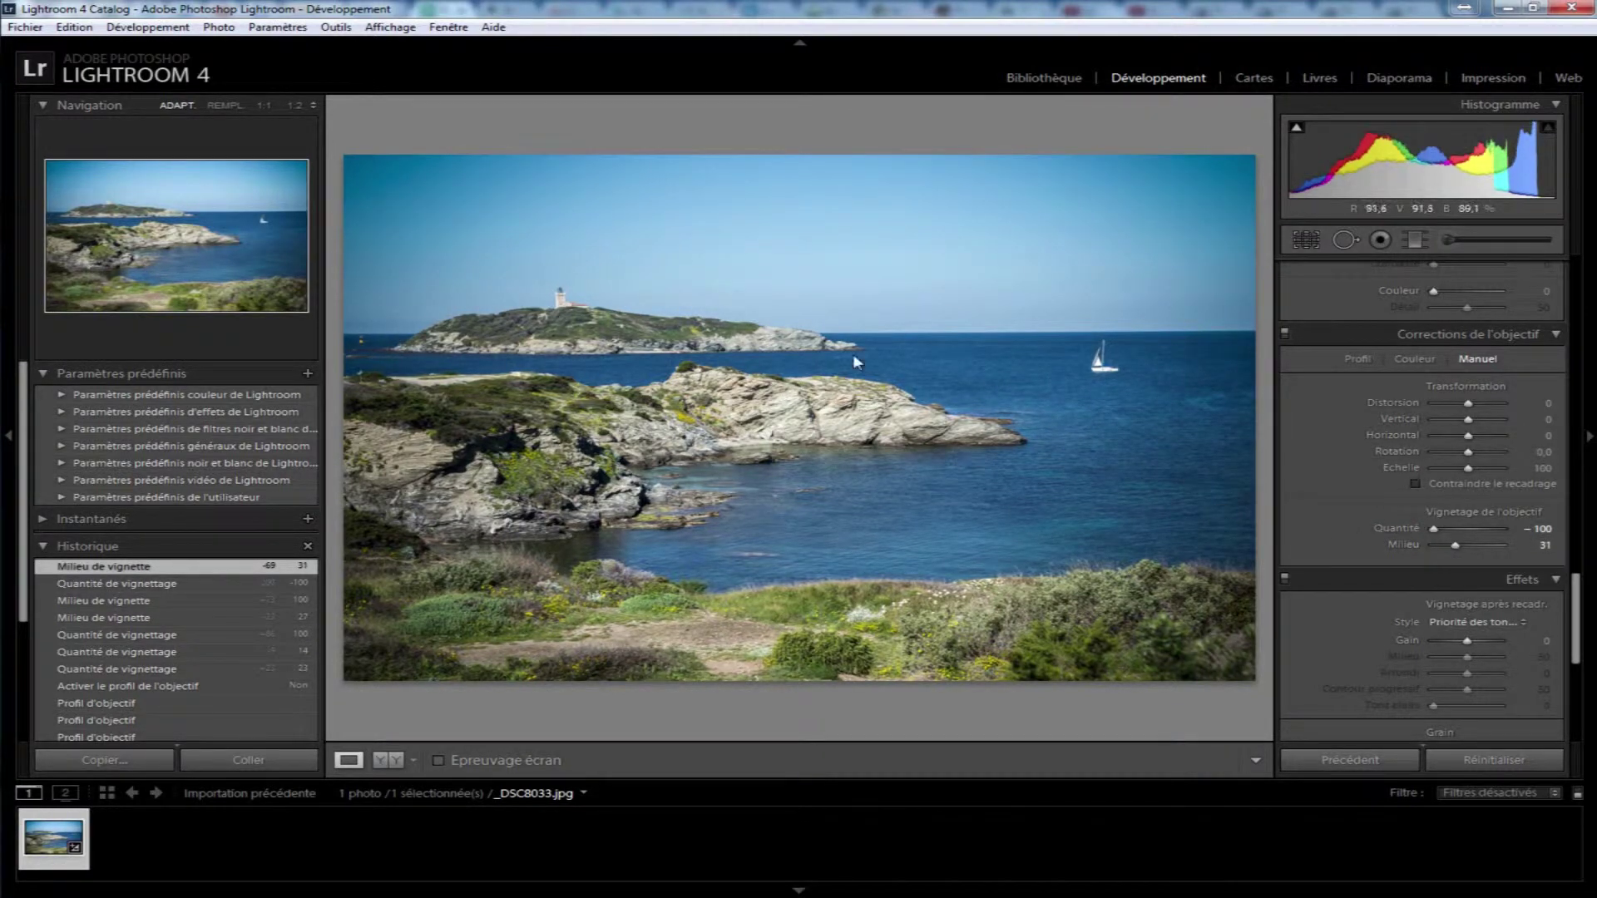
pyautogui.doubleClick(1401, 529)
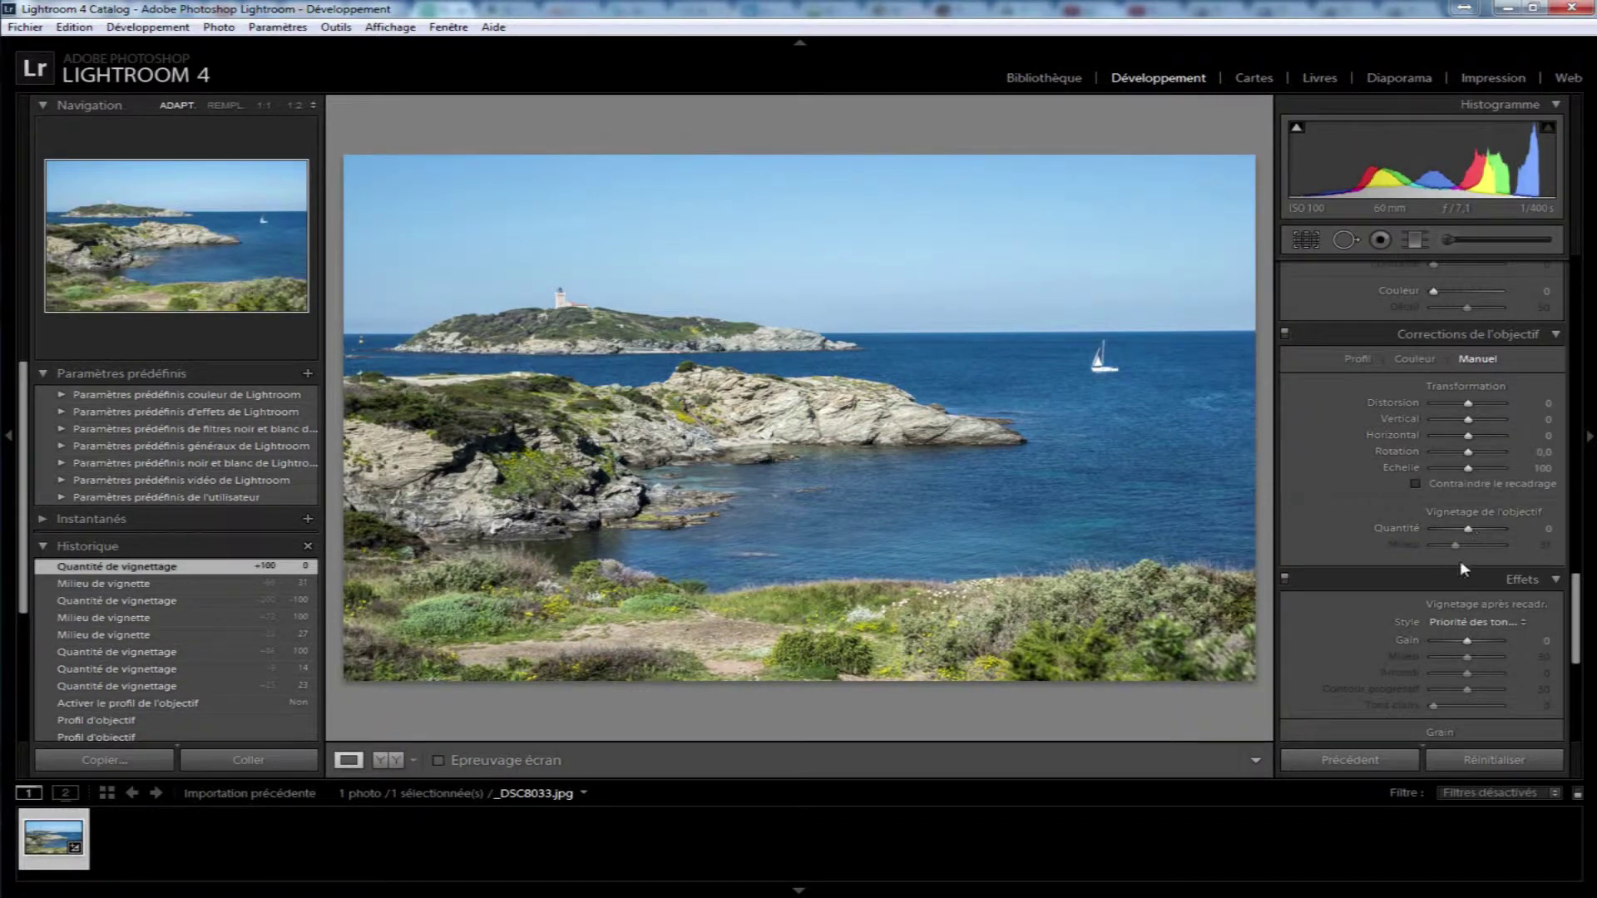
pyautogui.moveTo(1581, 602); pyautogui.dragTo(1576, 647)
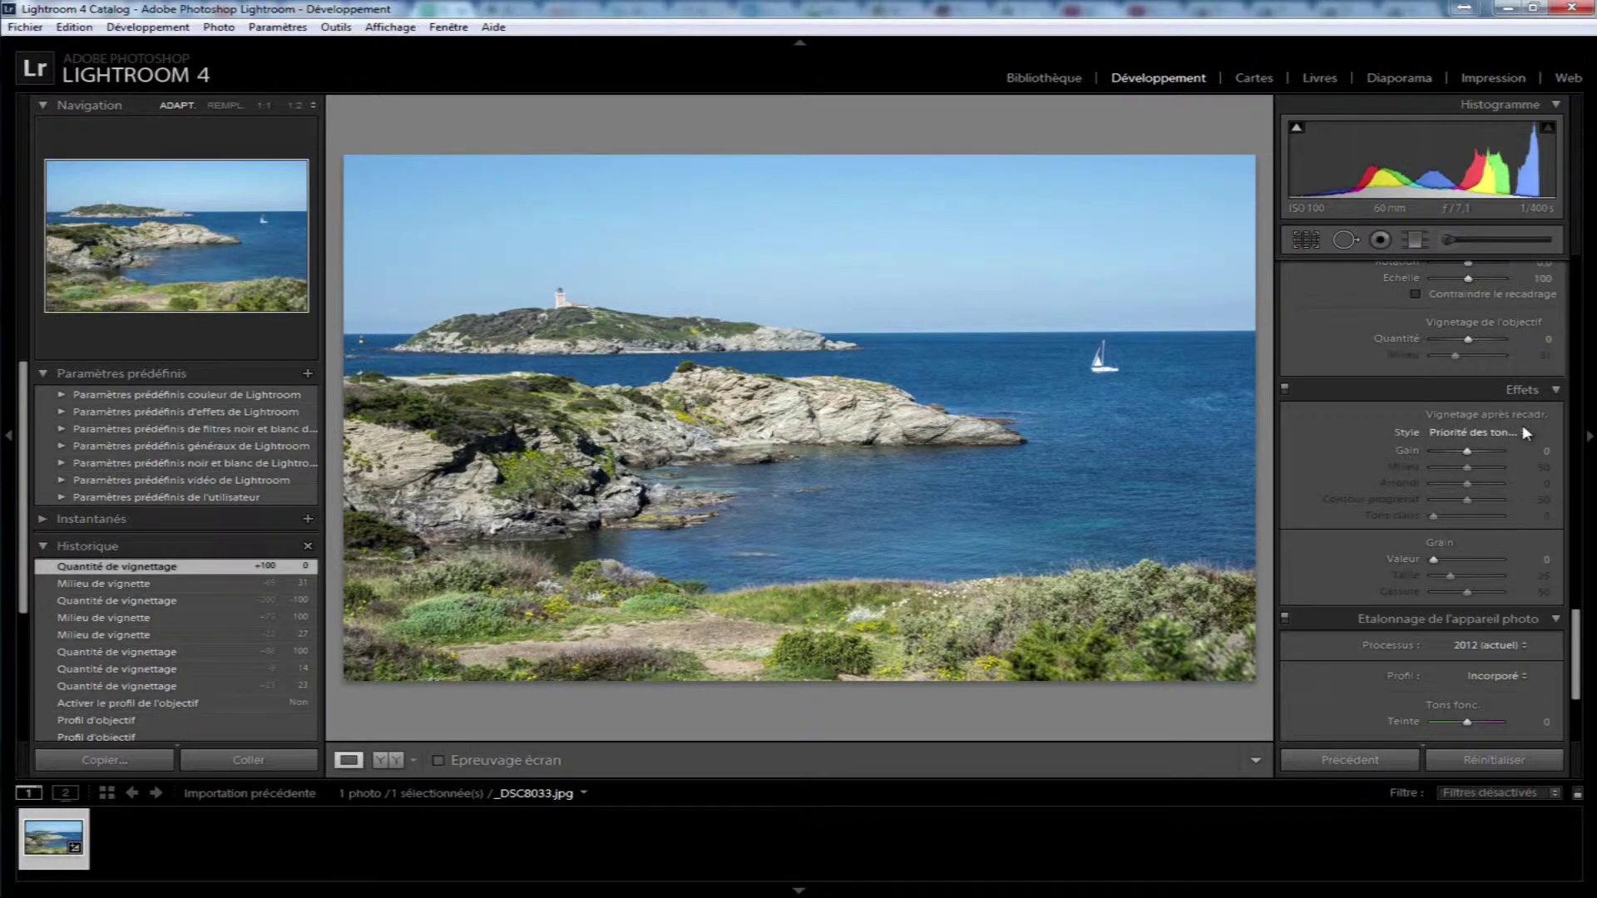
# - Set the post-crop vignette to amount +100, midpoint 7, roundness -100 and feather 0
pyautogui.moveTo(1467, 451)
pyautogui.mouseDown()
pyautogui.moveTo(1507, 452)
pyautogui.moveTo(1414, 454)
pyautogui.moveTo(1514, 447)
pyautogui.mouseUp()
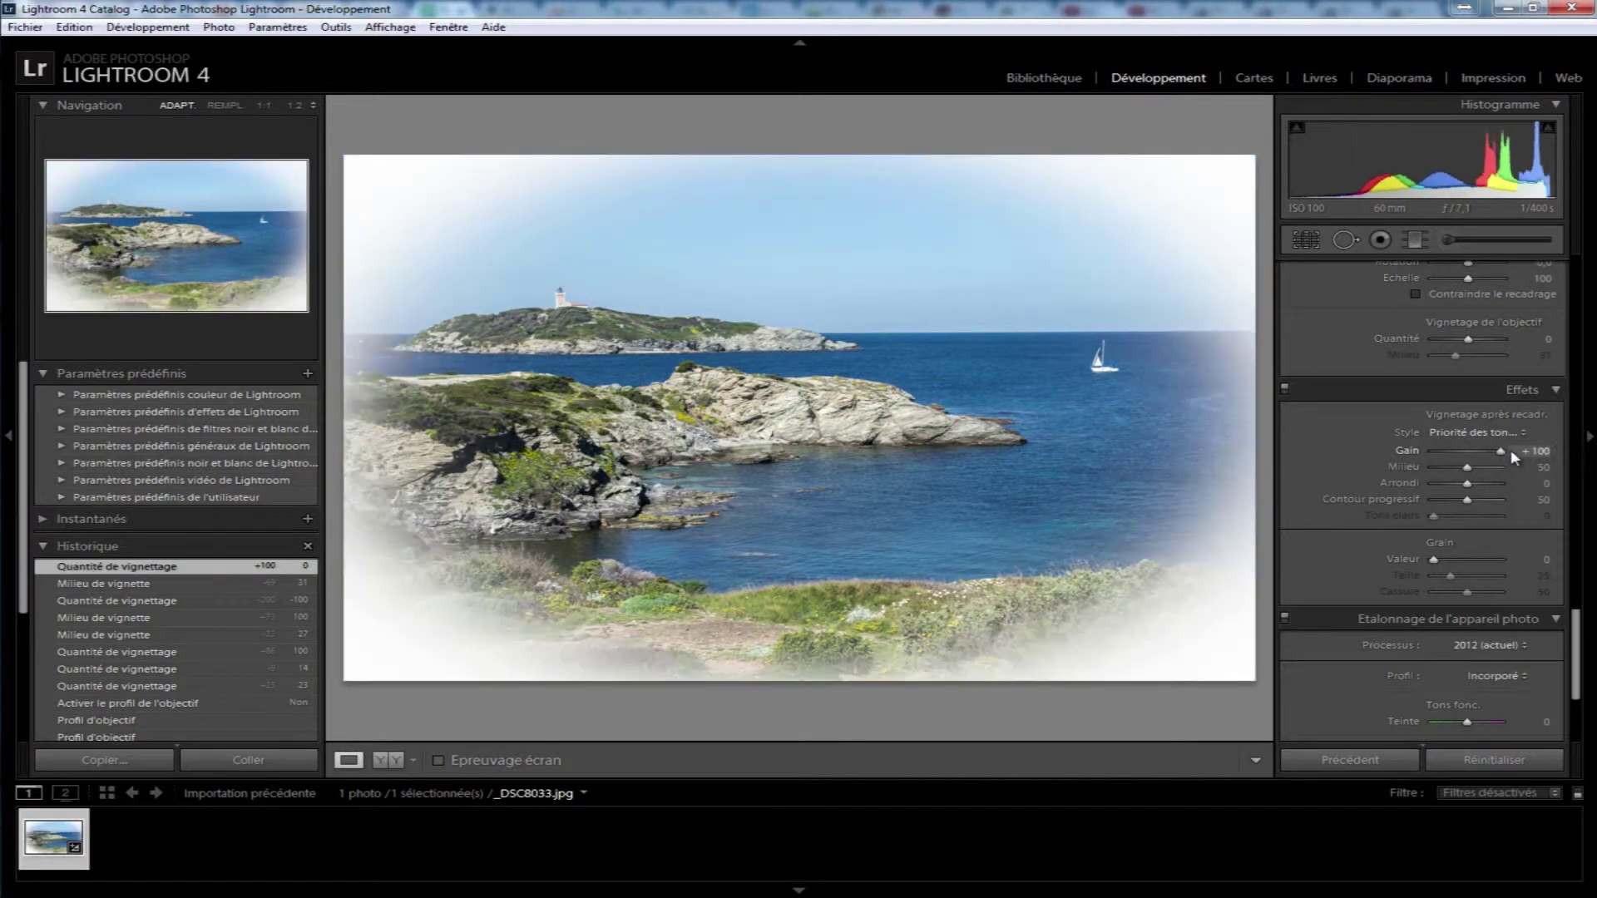
pyautogui.moveTo(1469, 471)
pyautogui.mouseDown()
pyautogui.moveTo(1507, 468)
pyautogui.moveTo(1417, 471)
pyautogui.mouseUp()
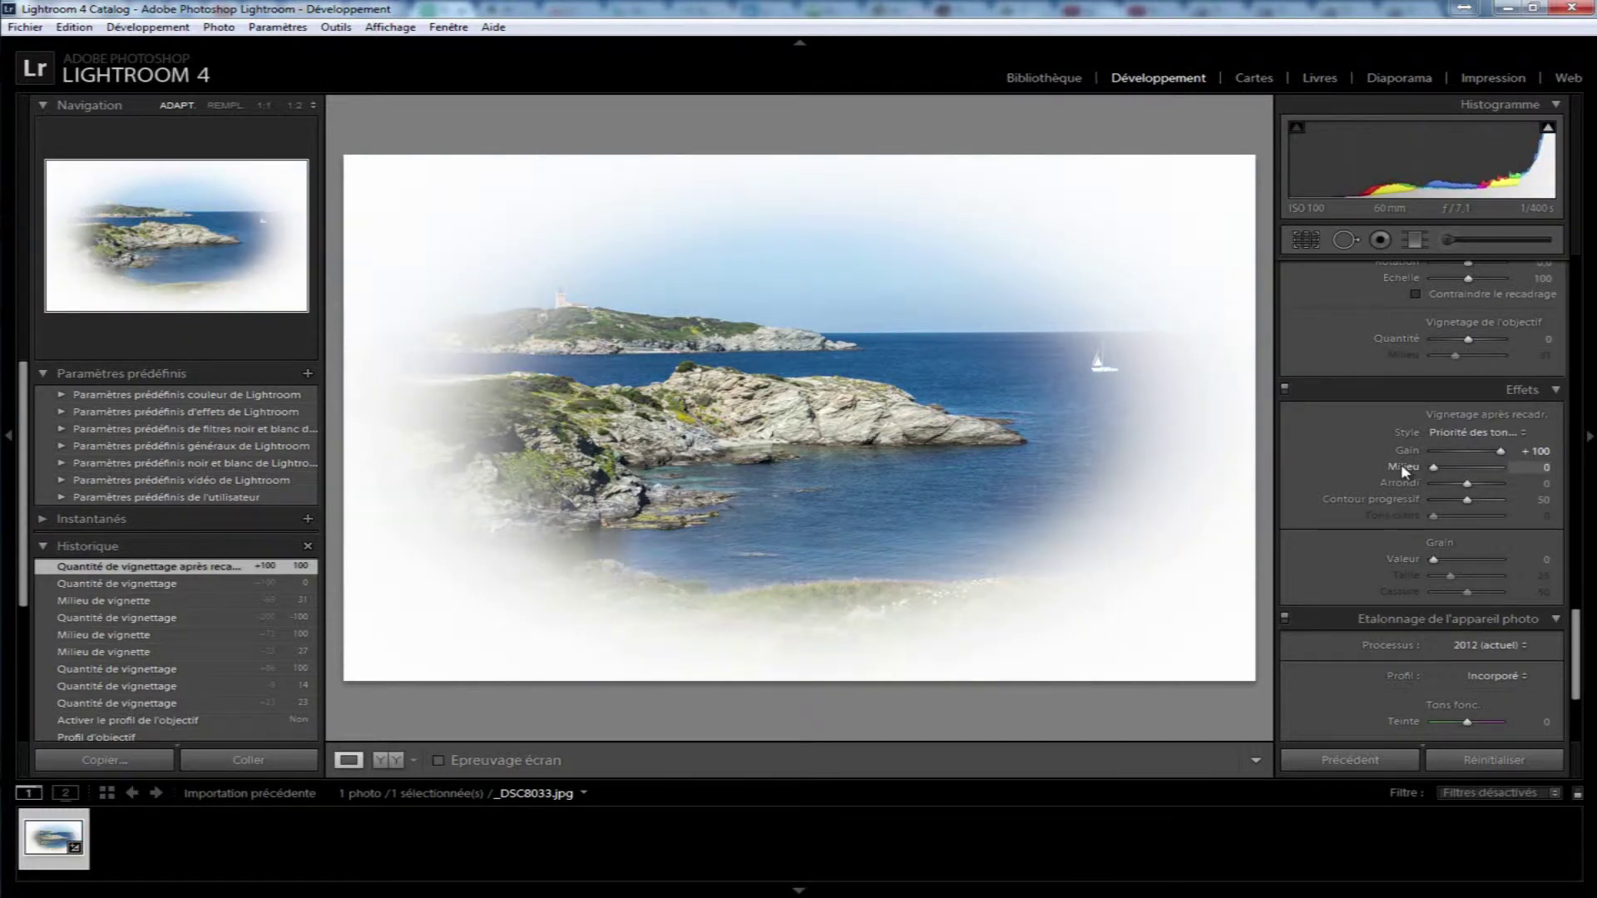
pyautogui.moveTo(1431, 471); pyautogui.dragTo(1464, 471)
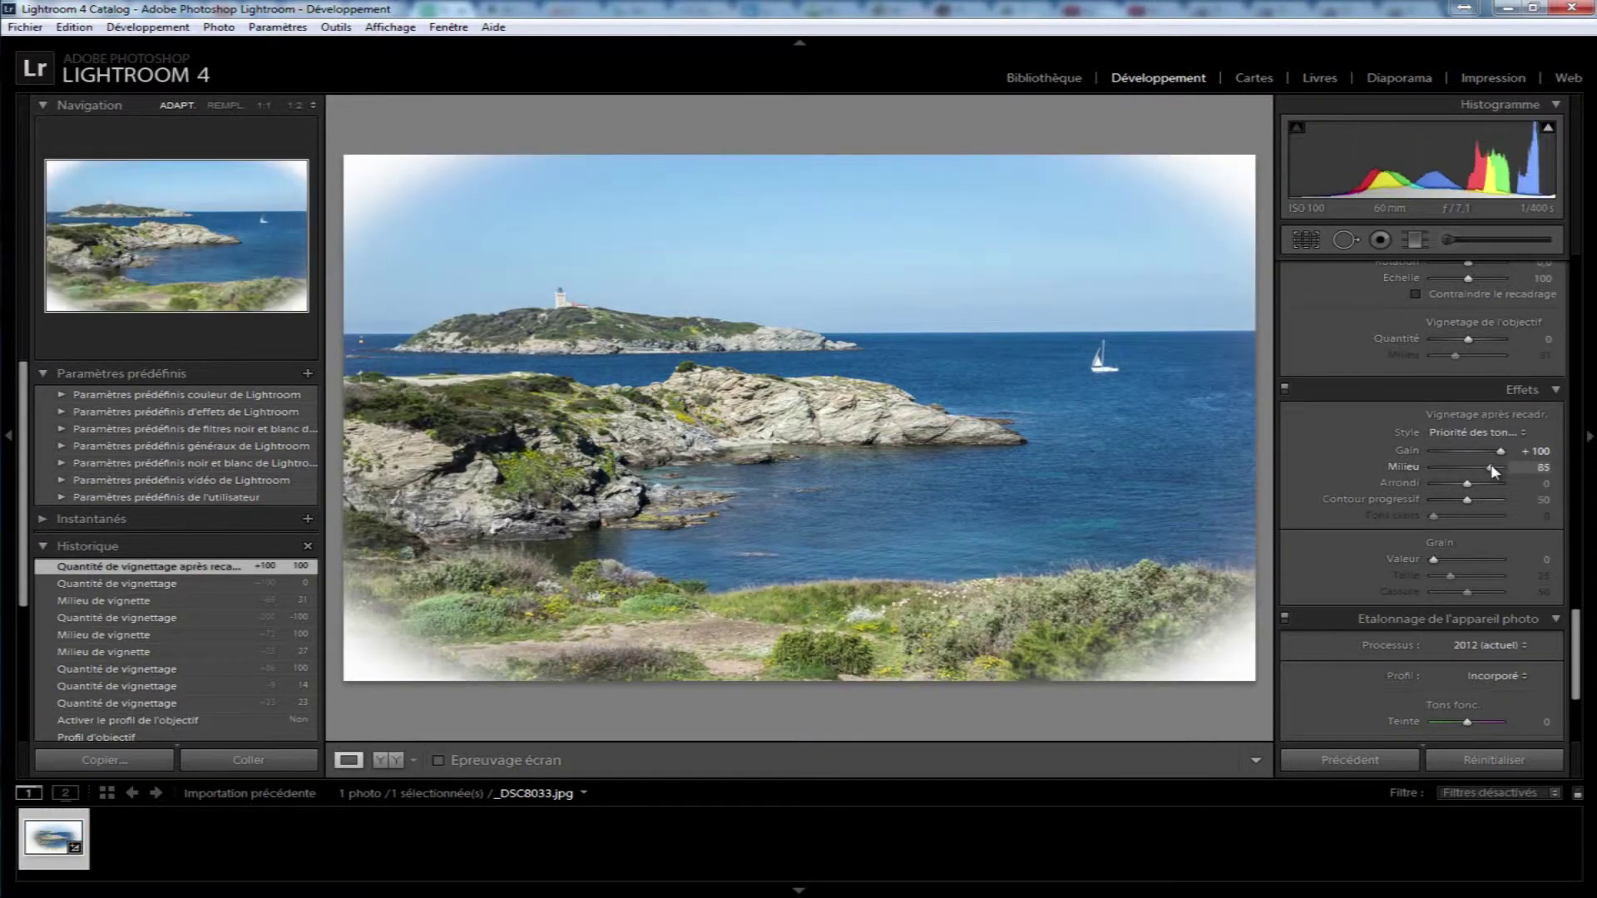
pyautogui.moveTo(1485, 485)
pyautogui.mouseDown()
pyautogui.moveTo(1535, 490)
pyautogui.moveTo(1446, 483)
pyautogui.mouseUp()
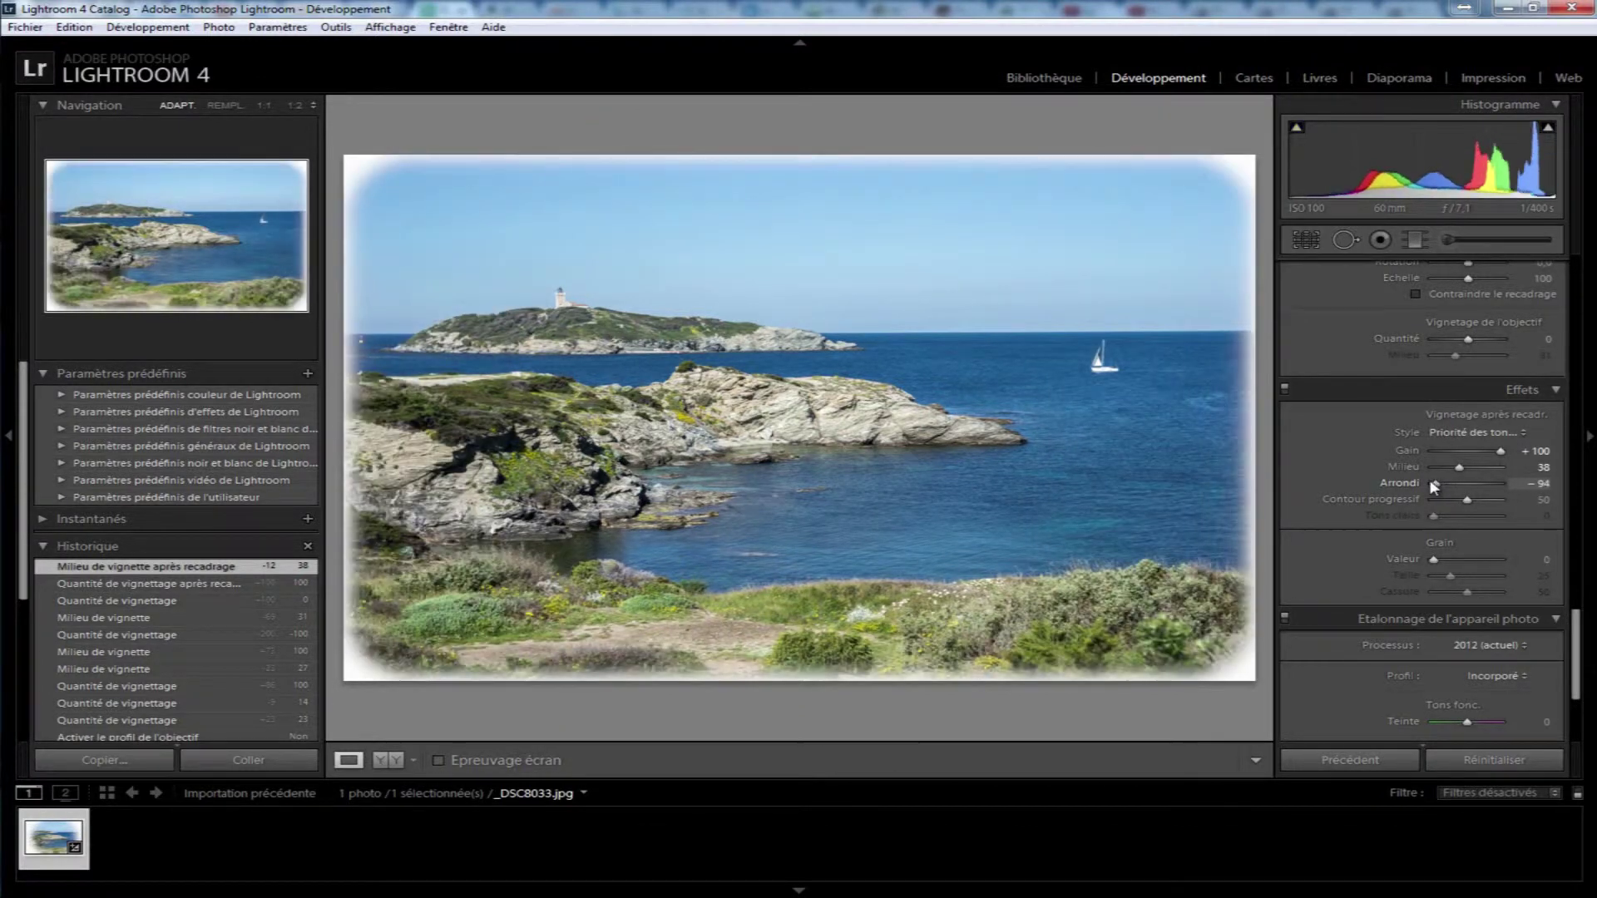
pyautogui.moveTo(1444, 481)
pyautogui.mouseDown()
pyautogui.moveTo(1454, 469)
pyautogui.moveTo(1432, 485)
pyautogui.mouseUp()
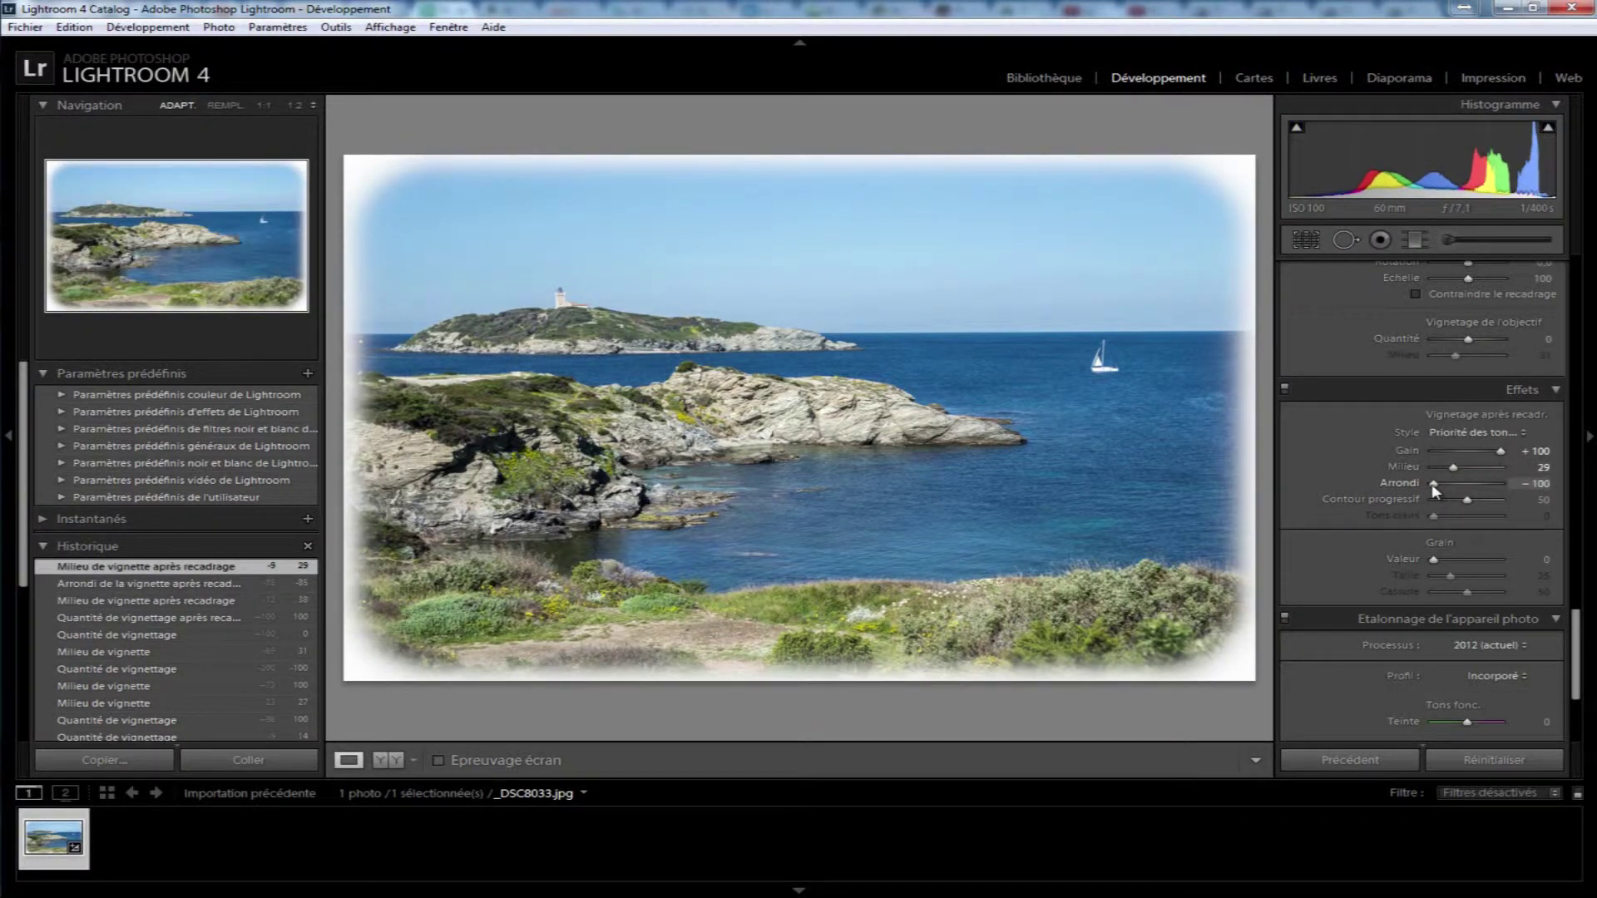
pyautogui.moveTo(1453, 468); pyautogui.dragTo(1439, 471)
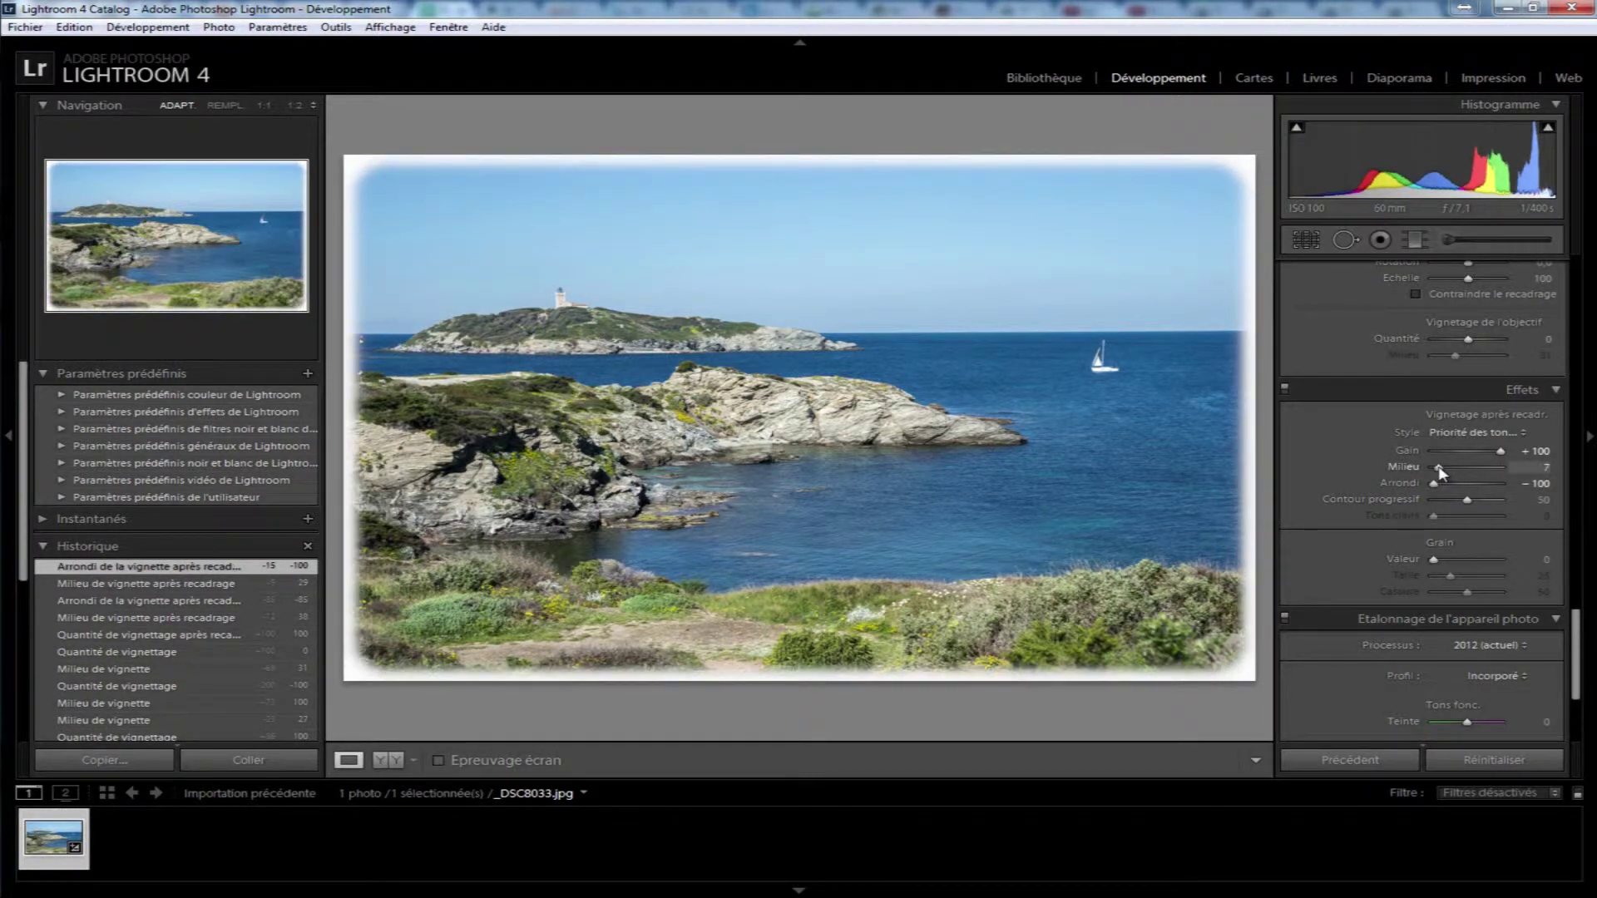
pyautogui.moveTo(1468, 501)
pyautogui.mouseDown()
pyautogui.moveTo(1519, 501)
pyautogui.moveTo(1426, 501)
pyautogui.moveTo(1536, 501)
pyautogui.mouseUp()
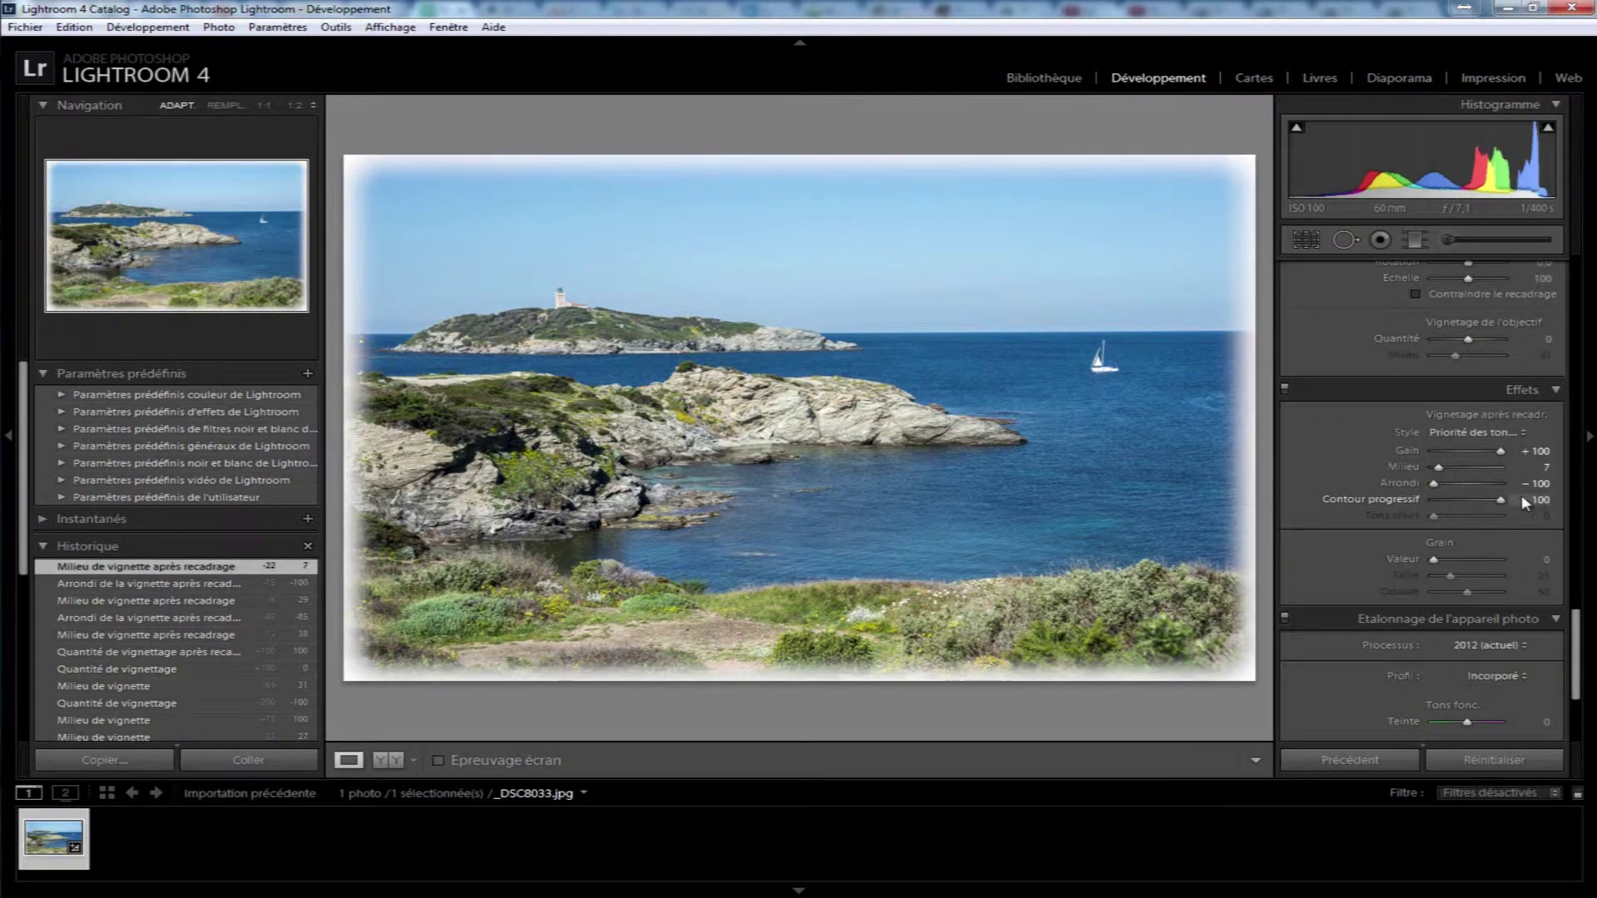
pyautogui.moveTo(1534, 494); pyautogui.dragTo(1325, 500)
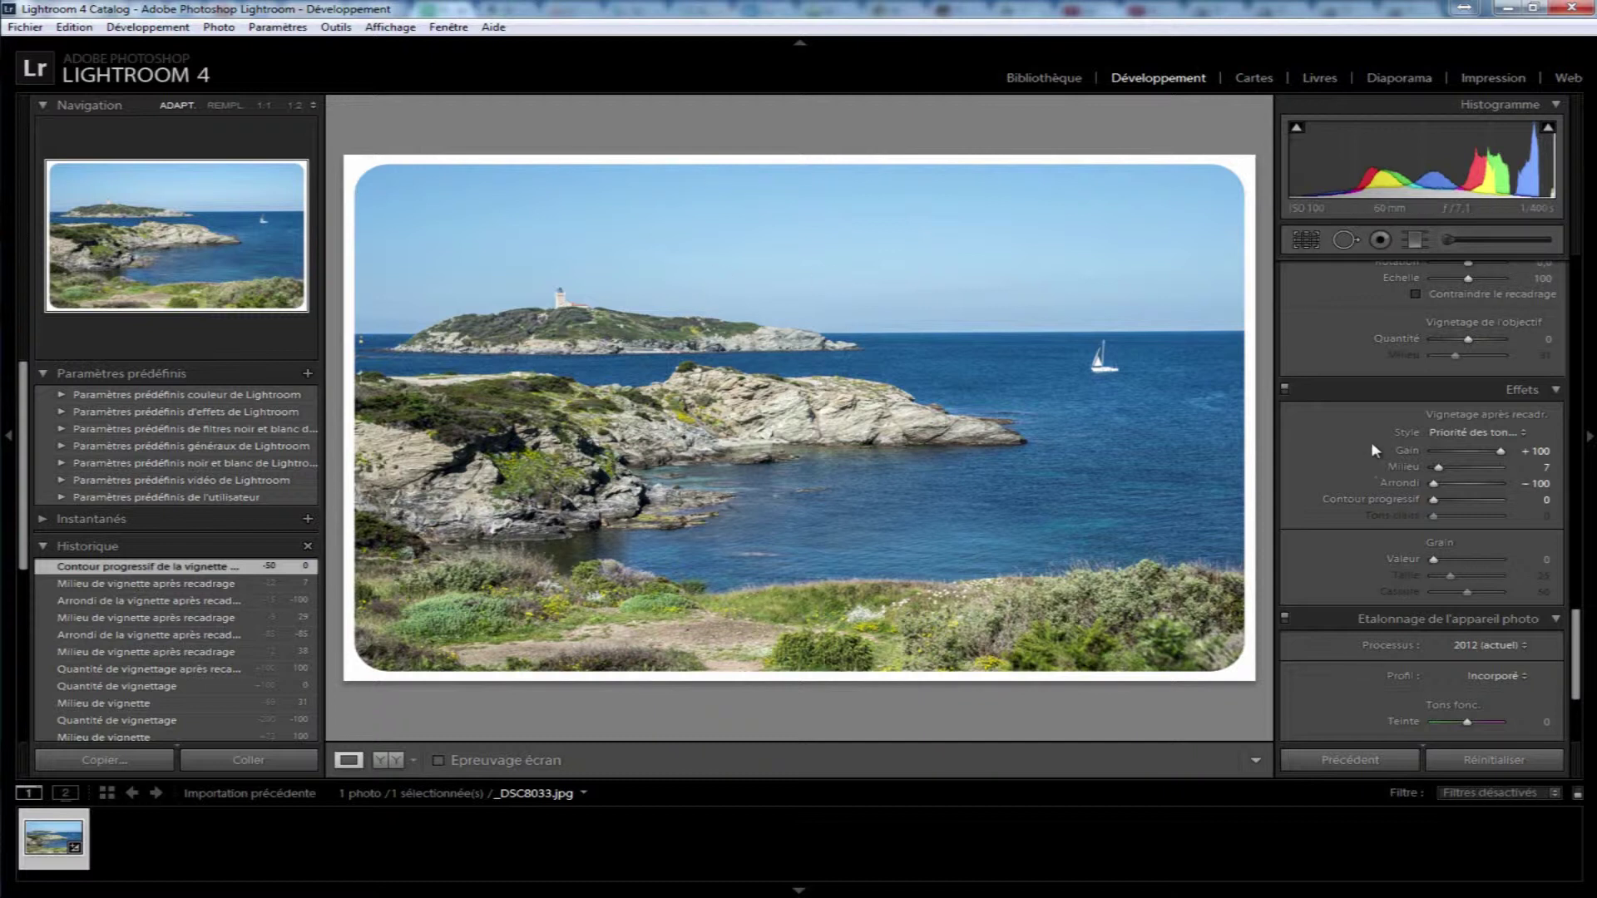
# - Try dark and white vignette amounts, settling on +68, and set roundness to -74
pyautogui.moveTo(1503, 451)
pyautogui.mouseDown()
pyautogui.moveTo(1375, 454)
pyautogui.moveTo(1454, 456)
pyautogui.mouseUp()
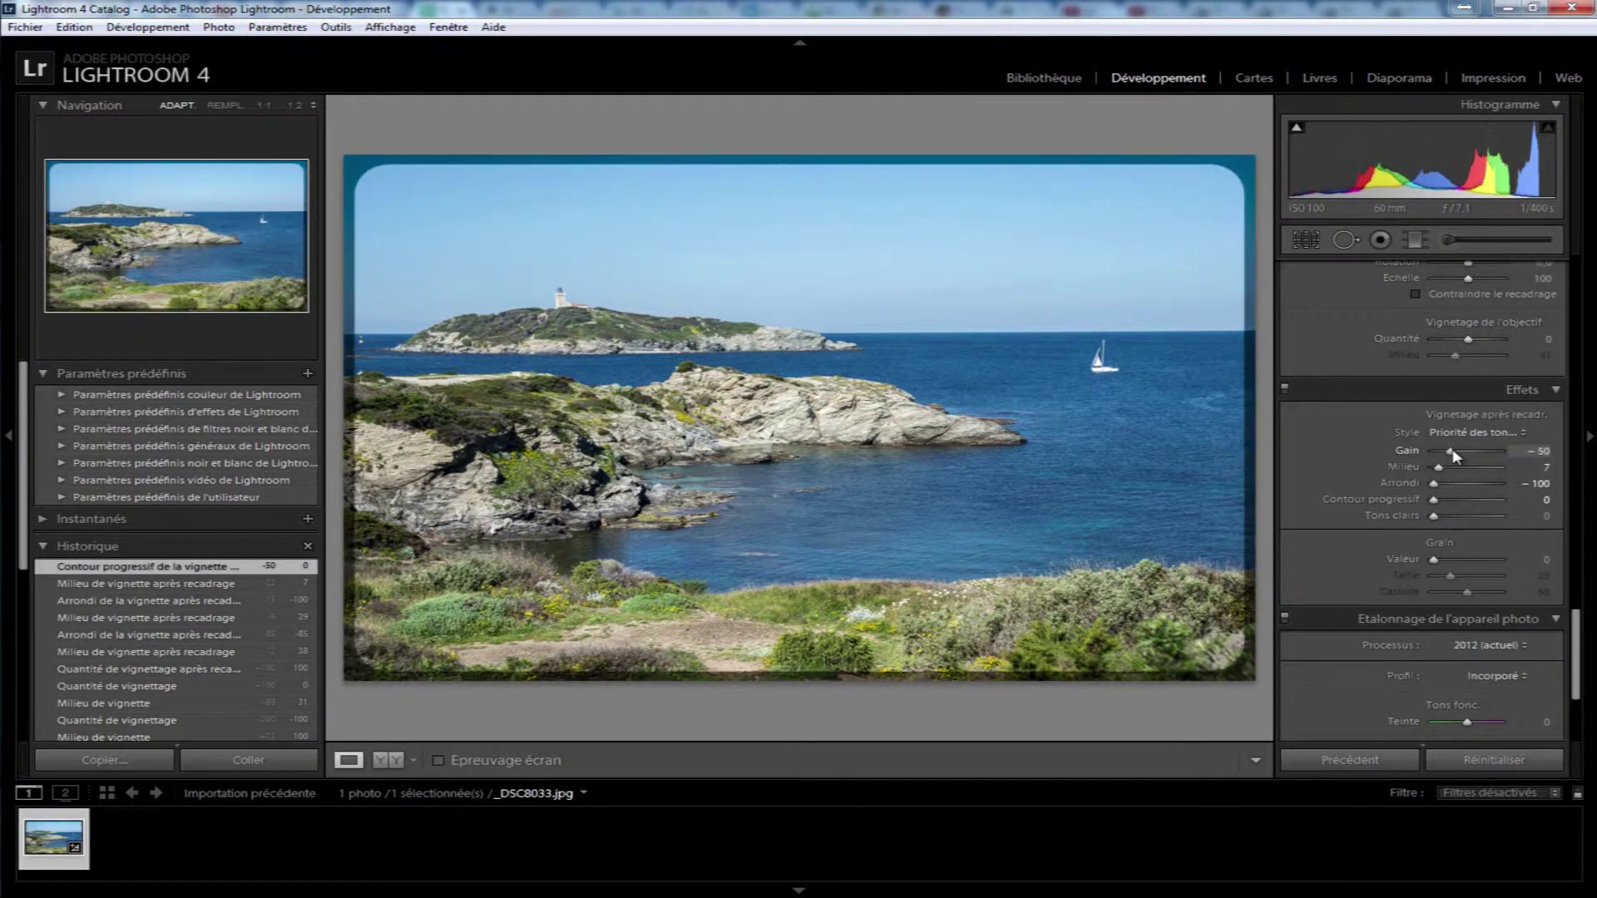
pyautogui.moveTo(1454, 455); pyautogui.dragTo(1452, 456)
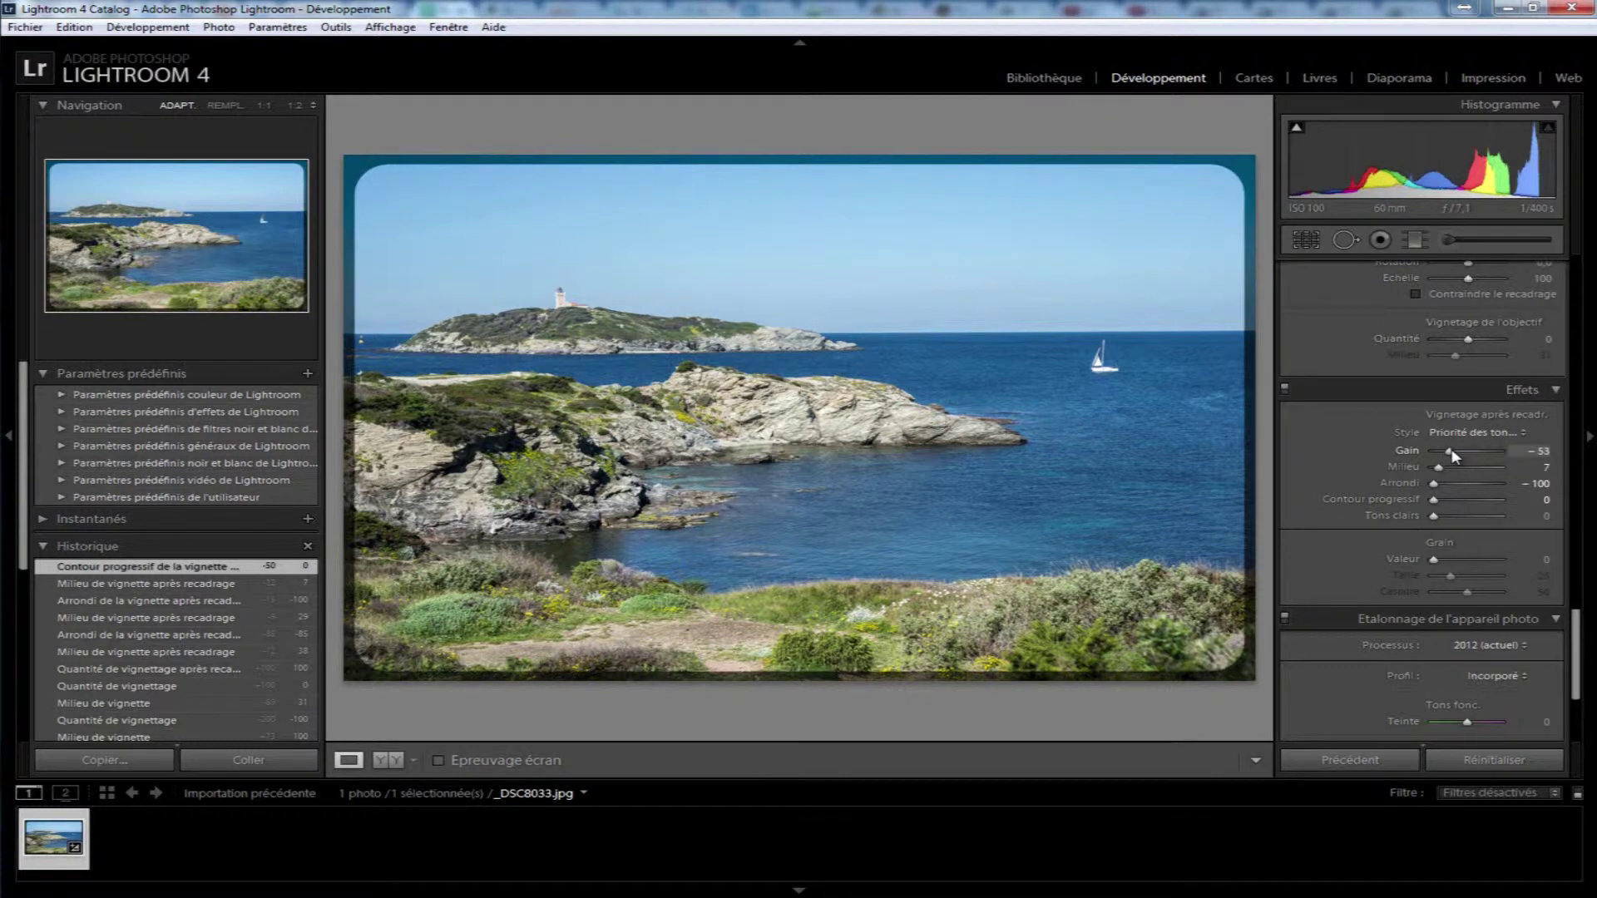
pyautogui.moveTo(1454, 455); pyautogui.dragTo(1457, 455)
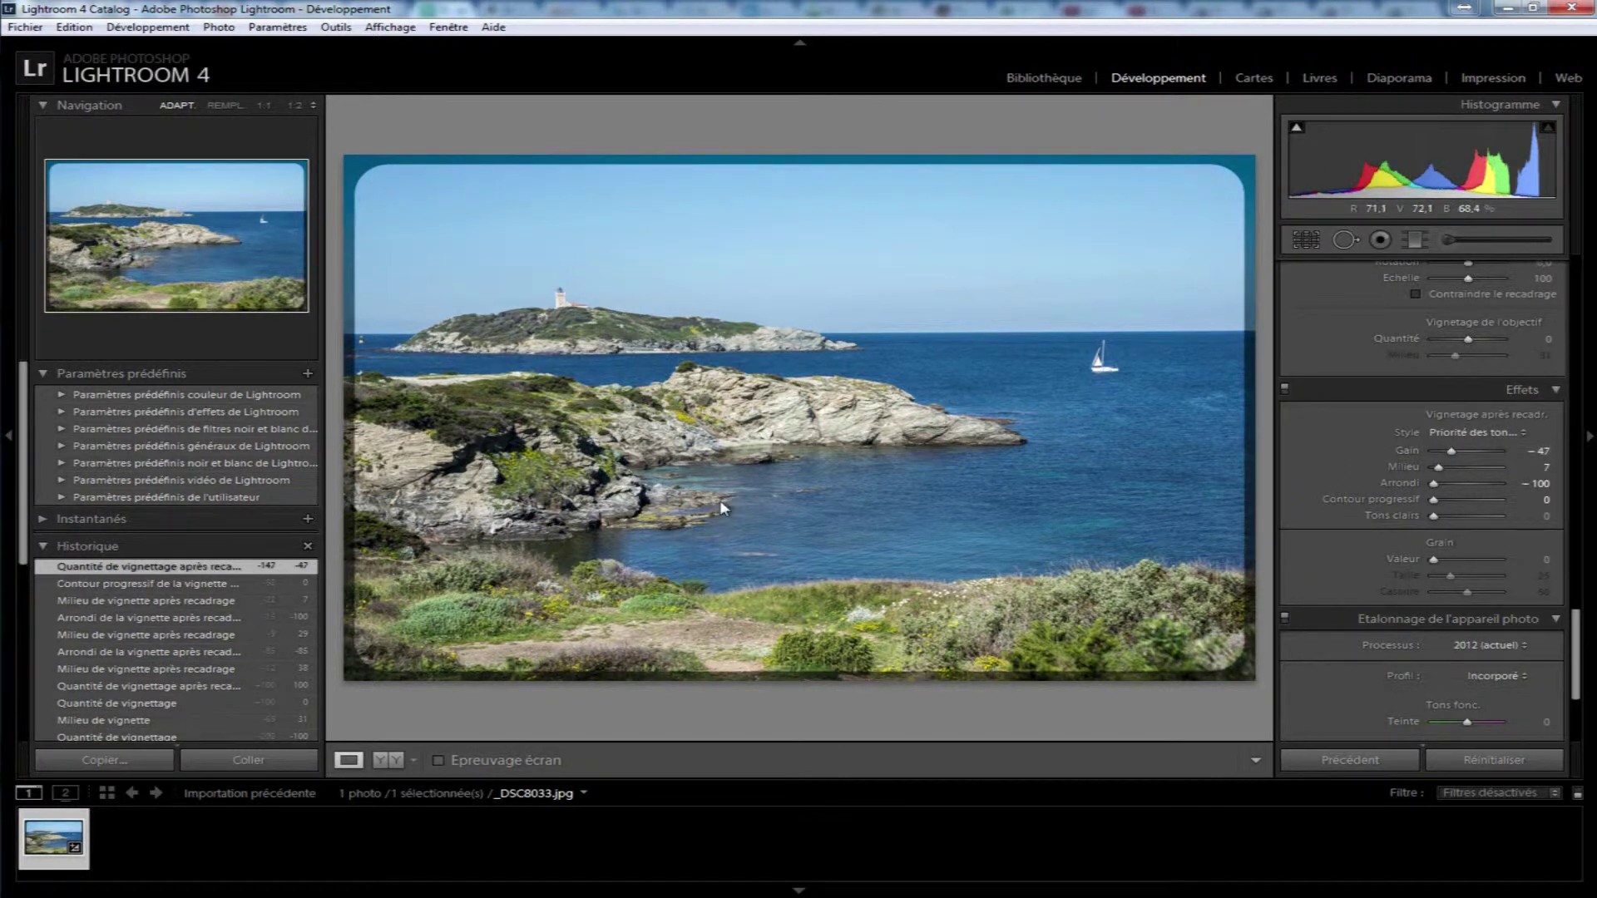
pyautogui.moveTo(1452, 452); pyautogui.dragTo(1495, 455)
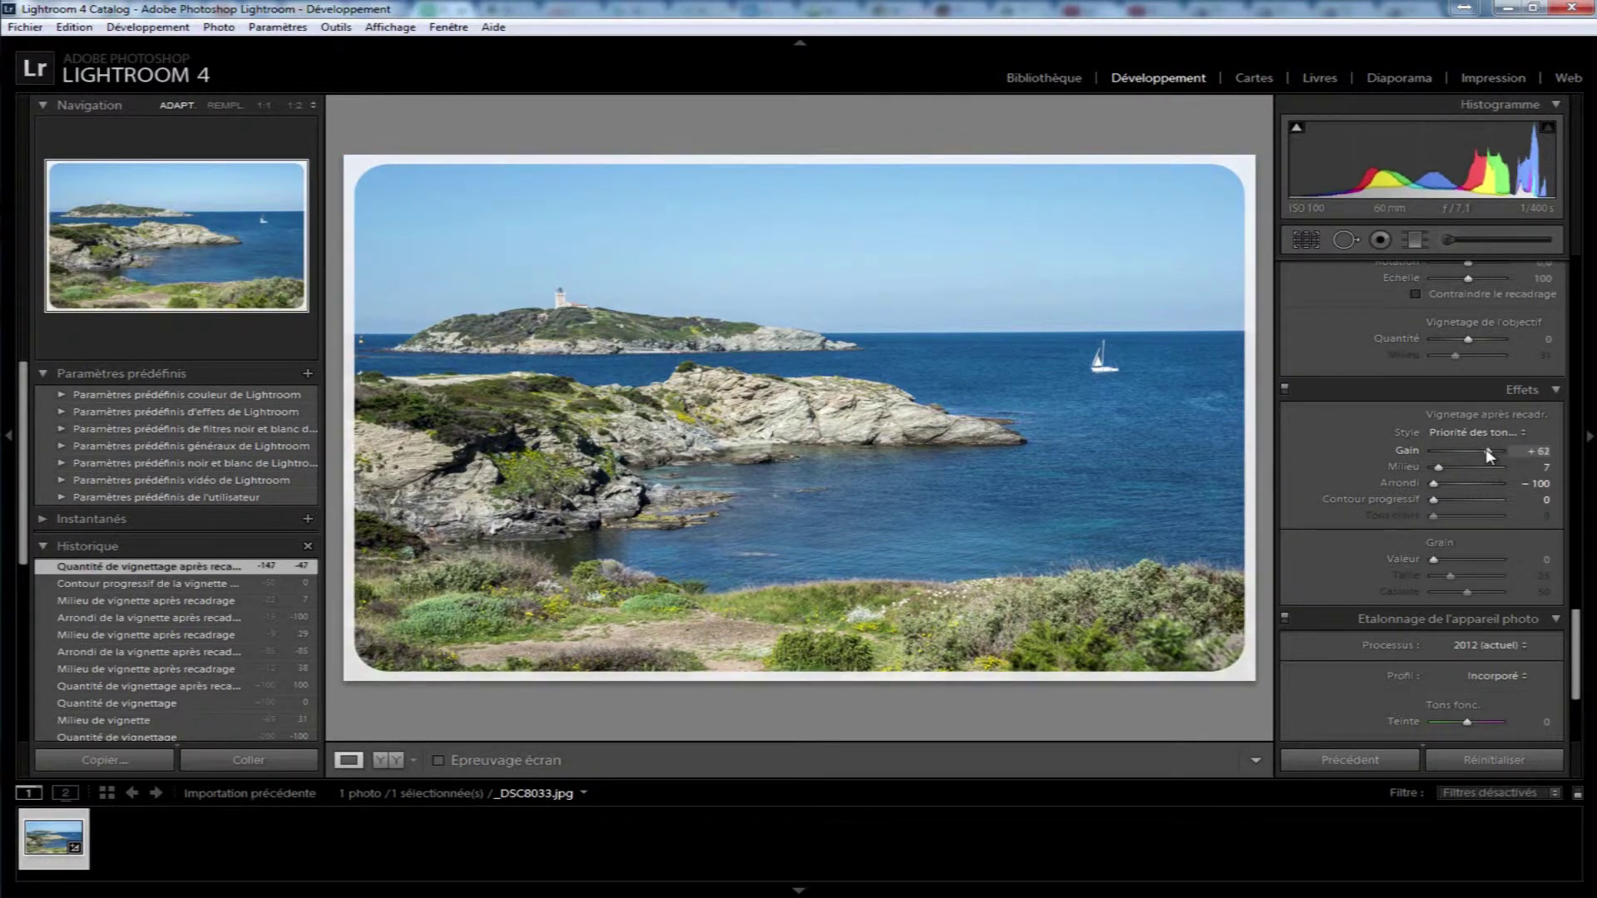
pyautogui.moveTo(1495, 455); pyautogui.dragTo(1479, 452)
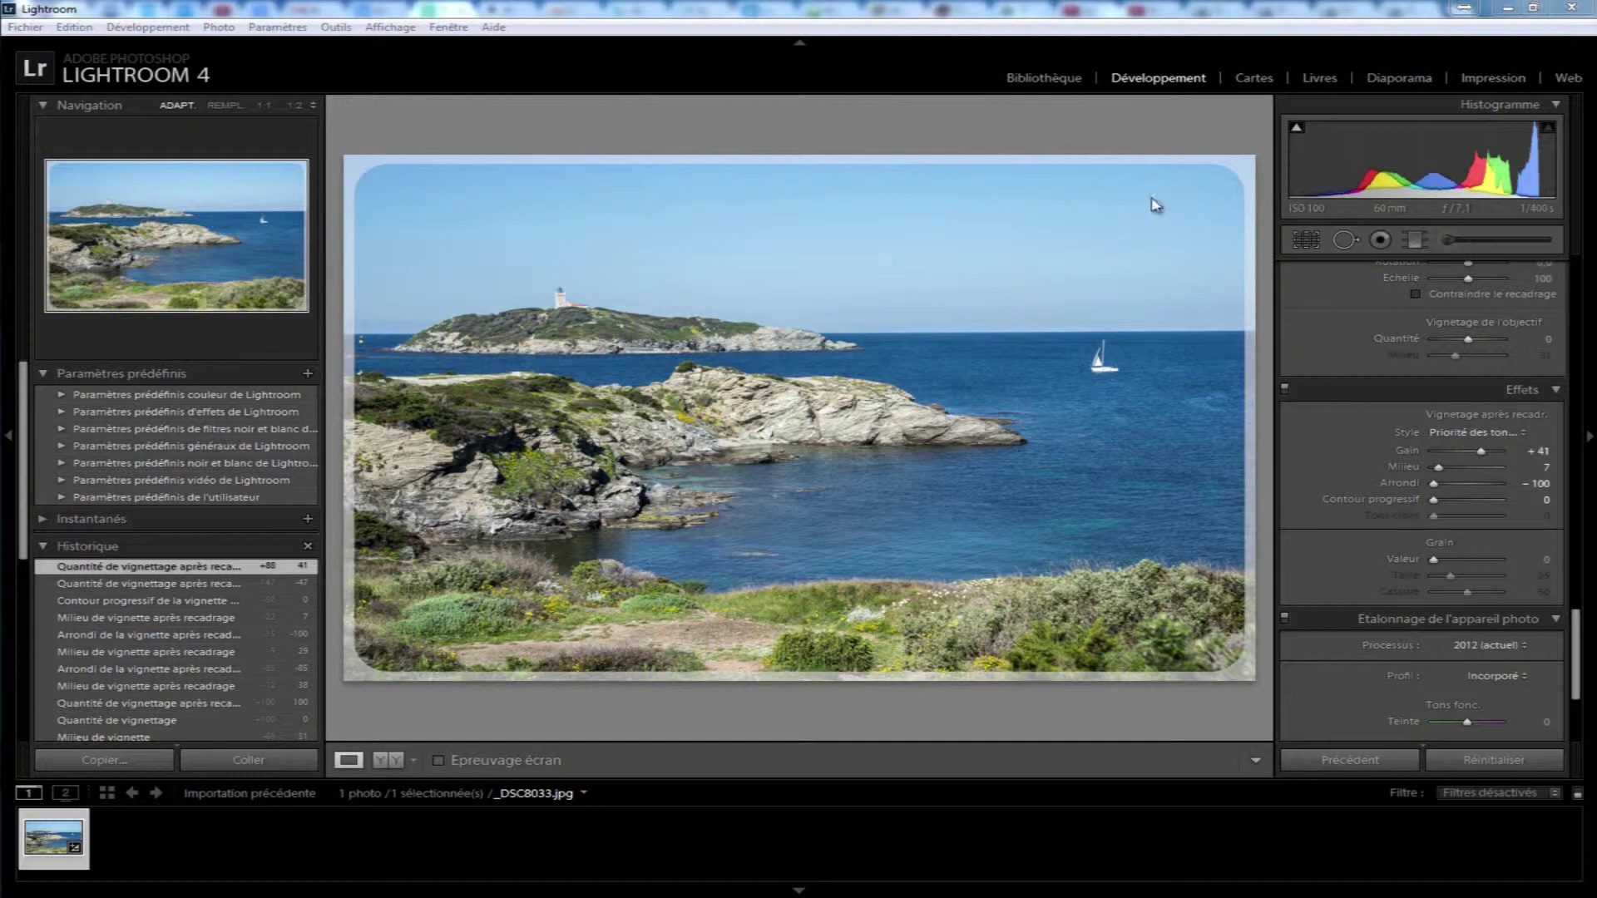
pyautogui.moveTo(1485, 451)
pyautogui.mouseDown()
pyautogui.moveTo(1506, 448)
pyautogui.moveTo(1426, 443)
pyautogui.moveTo(1491, 442)
pyautogui.moveTo(1449, 491)
pyautogui.mouseUp()
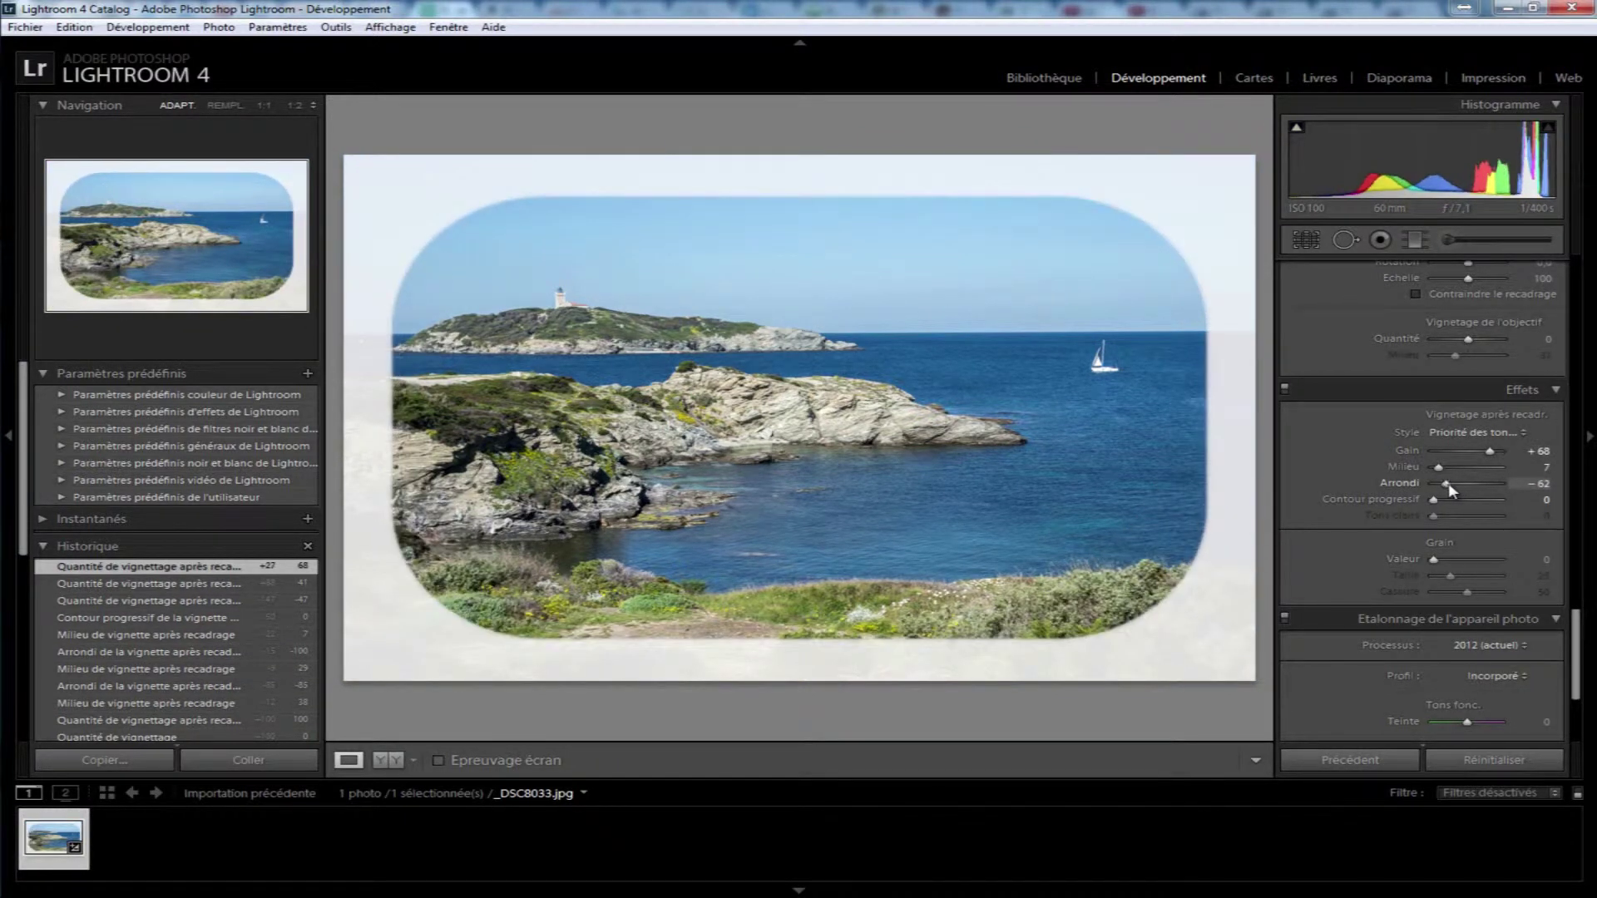
pyautogui.moveTo(1449, 490)
pyautogui.mouseDown()
pyautogui.moveTo(1464, 491)
pyautogui.moveTo(1446, 487)
pyautogui.mouseUp()
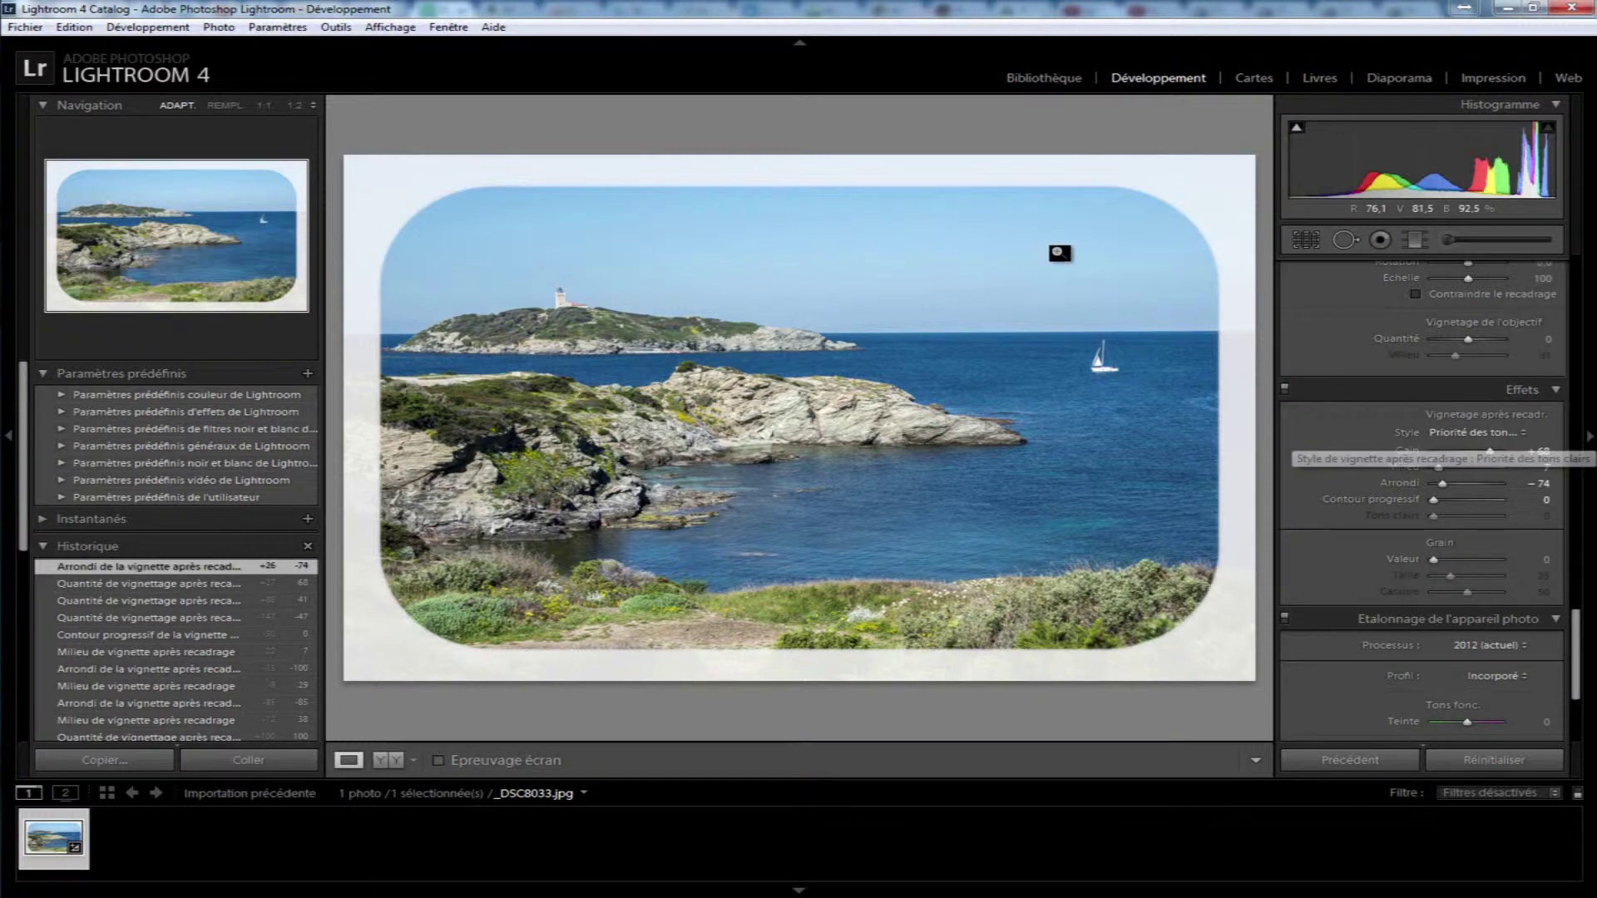
# - Try Color Priority and Paint Overlay styles, setting vignette amount -82 and feather 72
pyautogui.click(1471, 434)
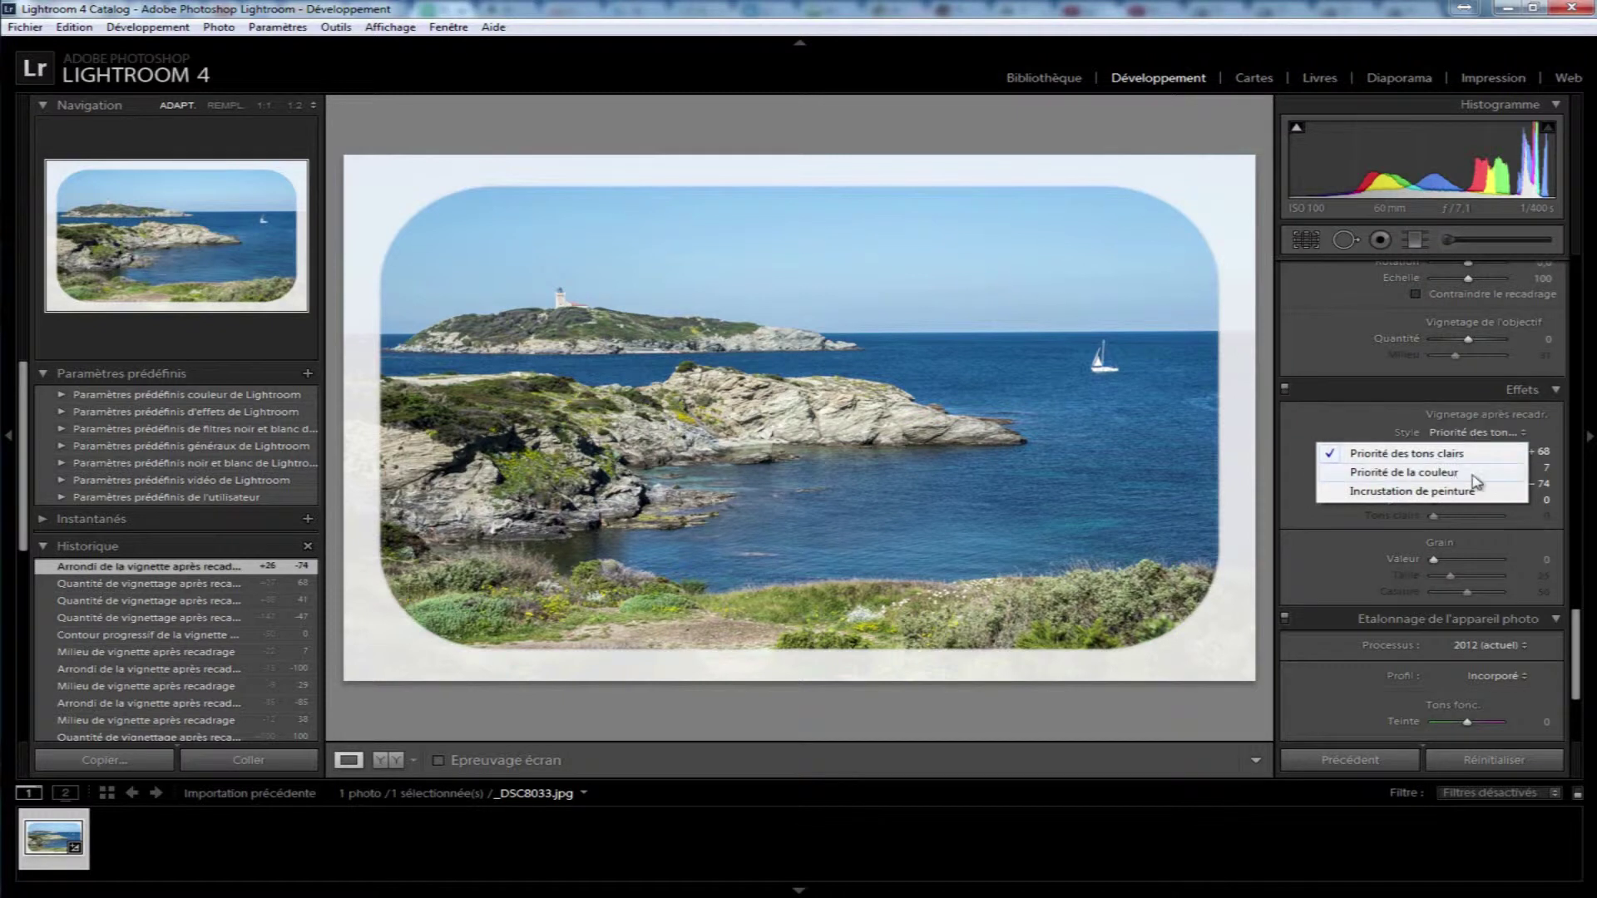
pyautogui.click(1469, 474)
pyautogui.moveTo(1490, 451); pyautogui.dragTo(1471, 451)
pyautogui.click(1486, 432)
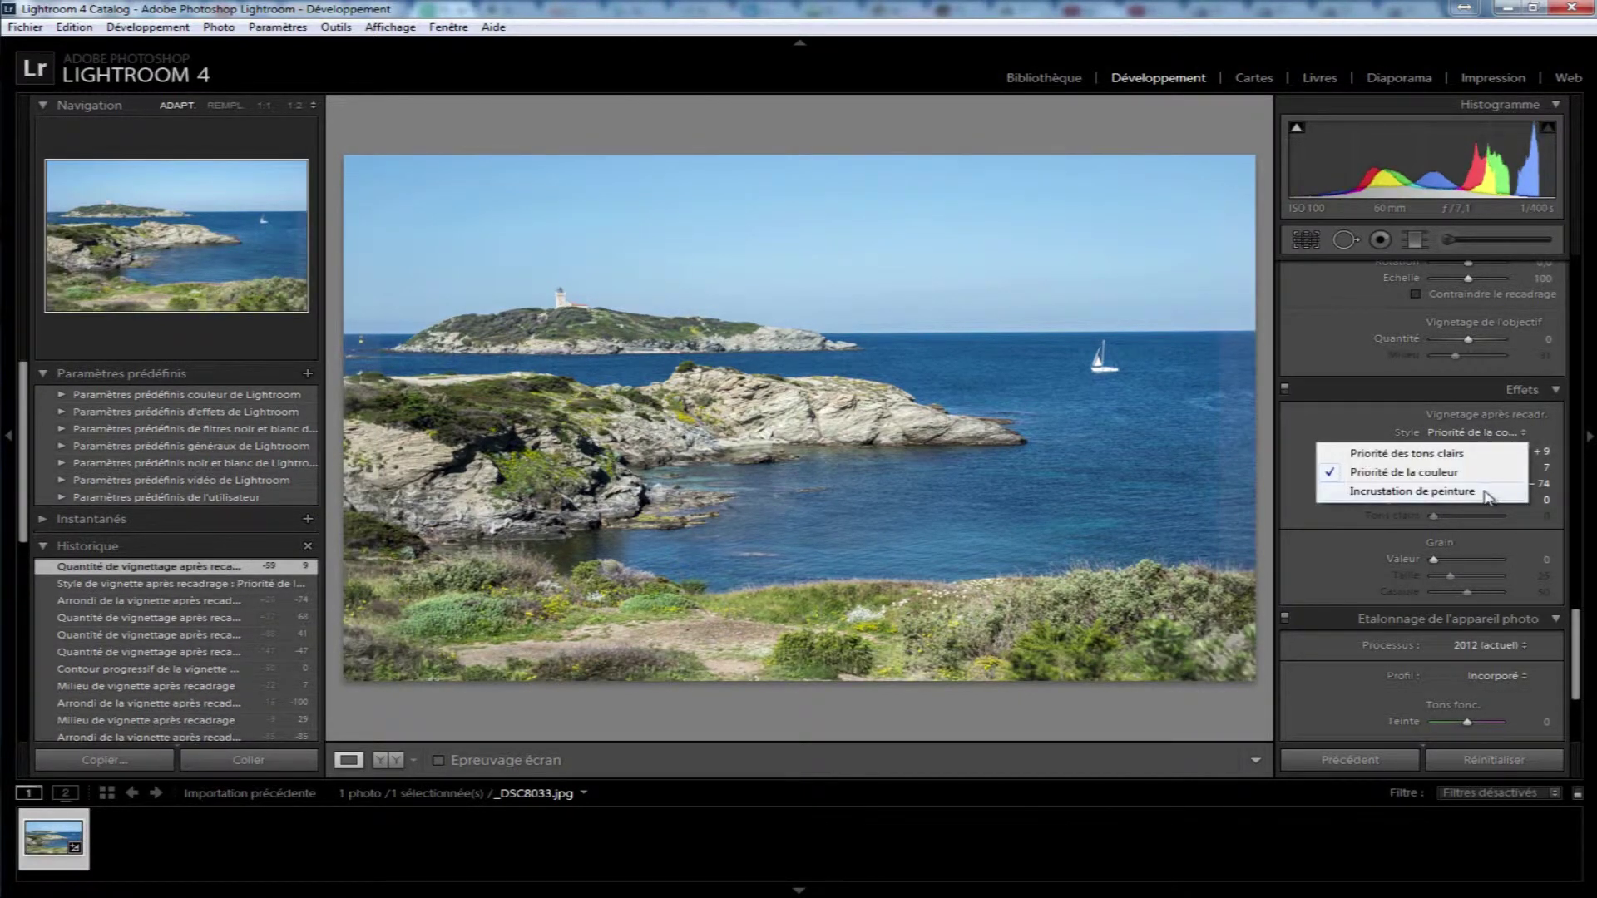
pyautogui.click(1484, 494)
pyautogui.moveTo(1471, 454); pyautogui.dragTo(1441, 455)
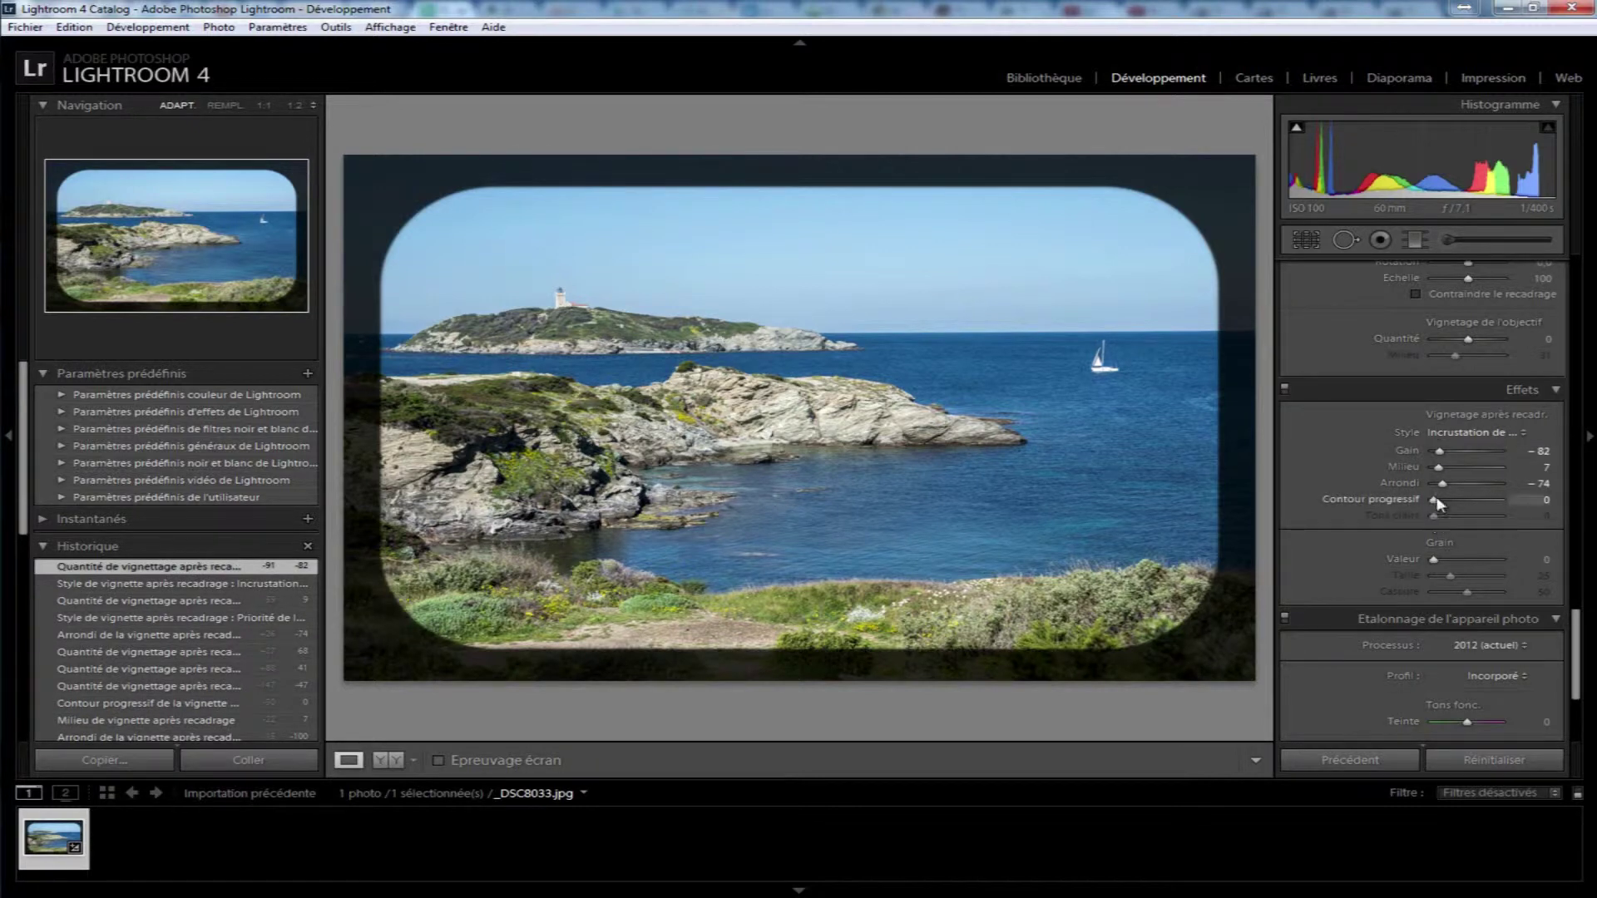
pyautogui.moveTo(1435, 500); pyautogui.dragTo(1508, 500)
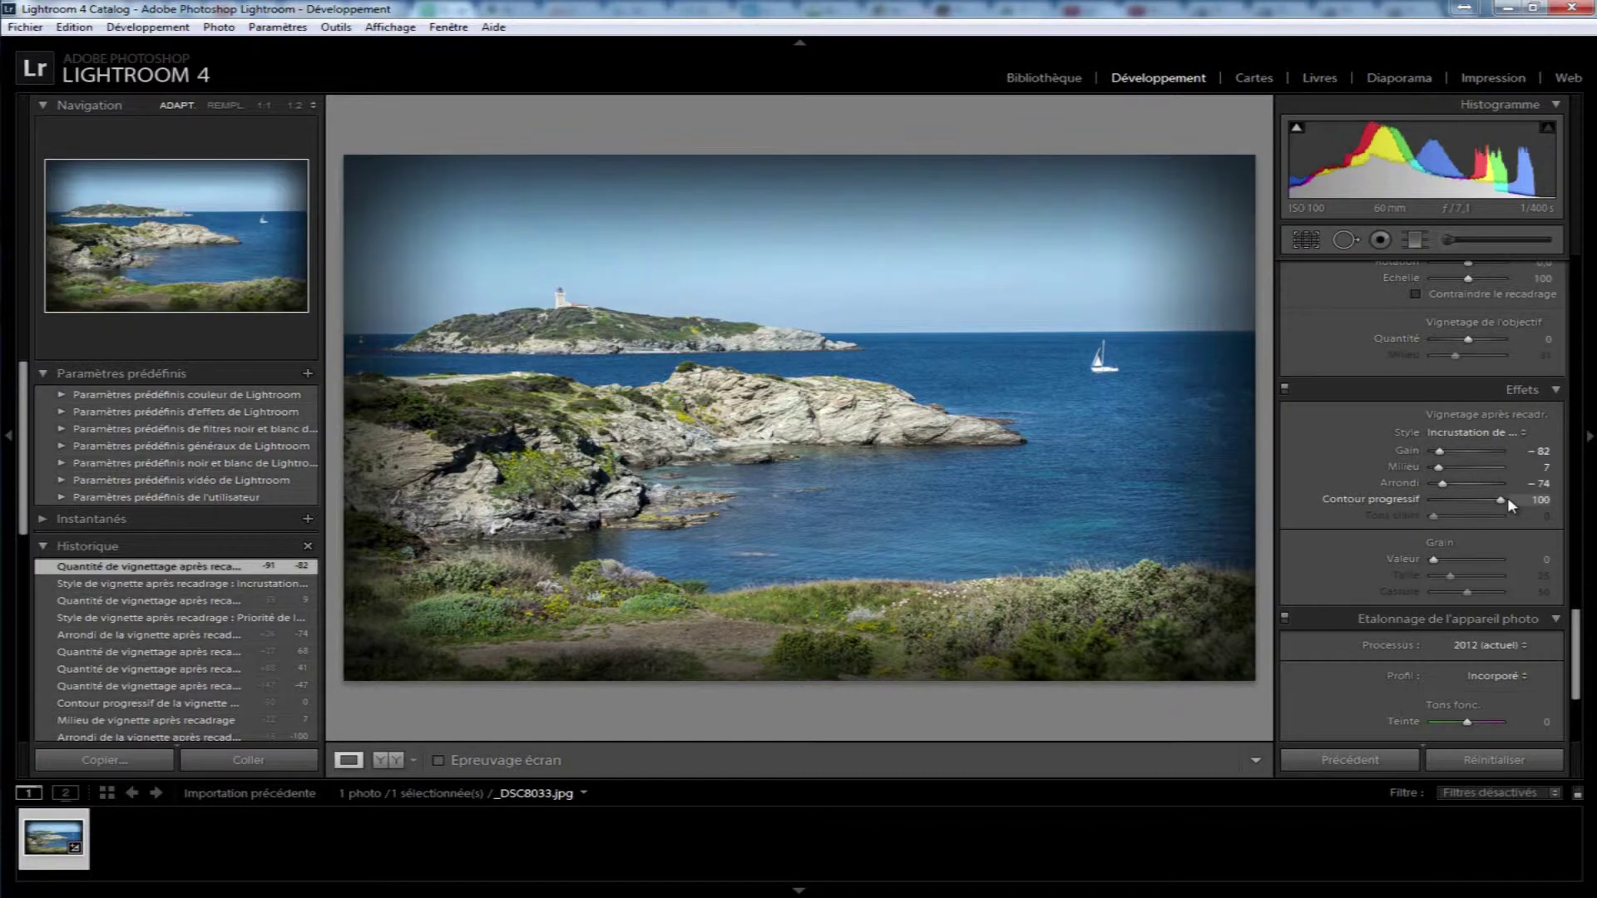
pyautogui.moveTo(1507, 500); pyautogui.dragTo(1484, 500)
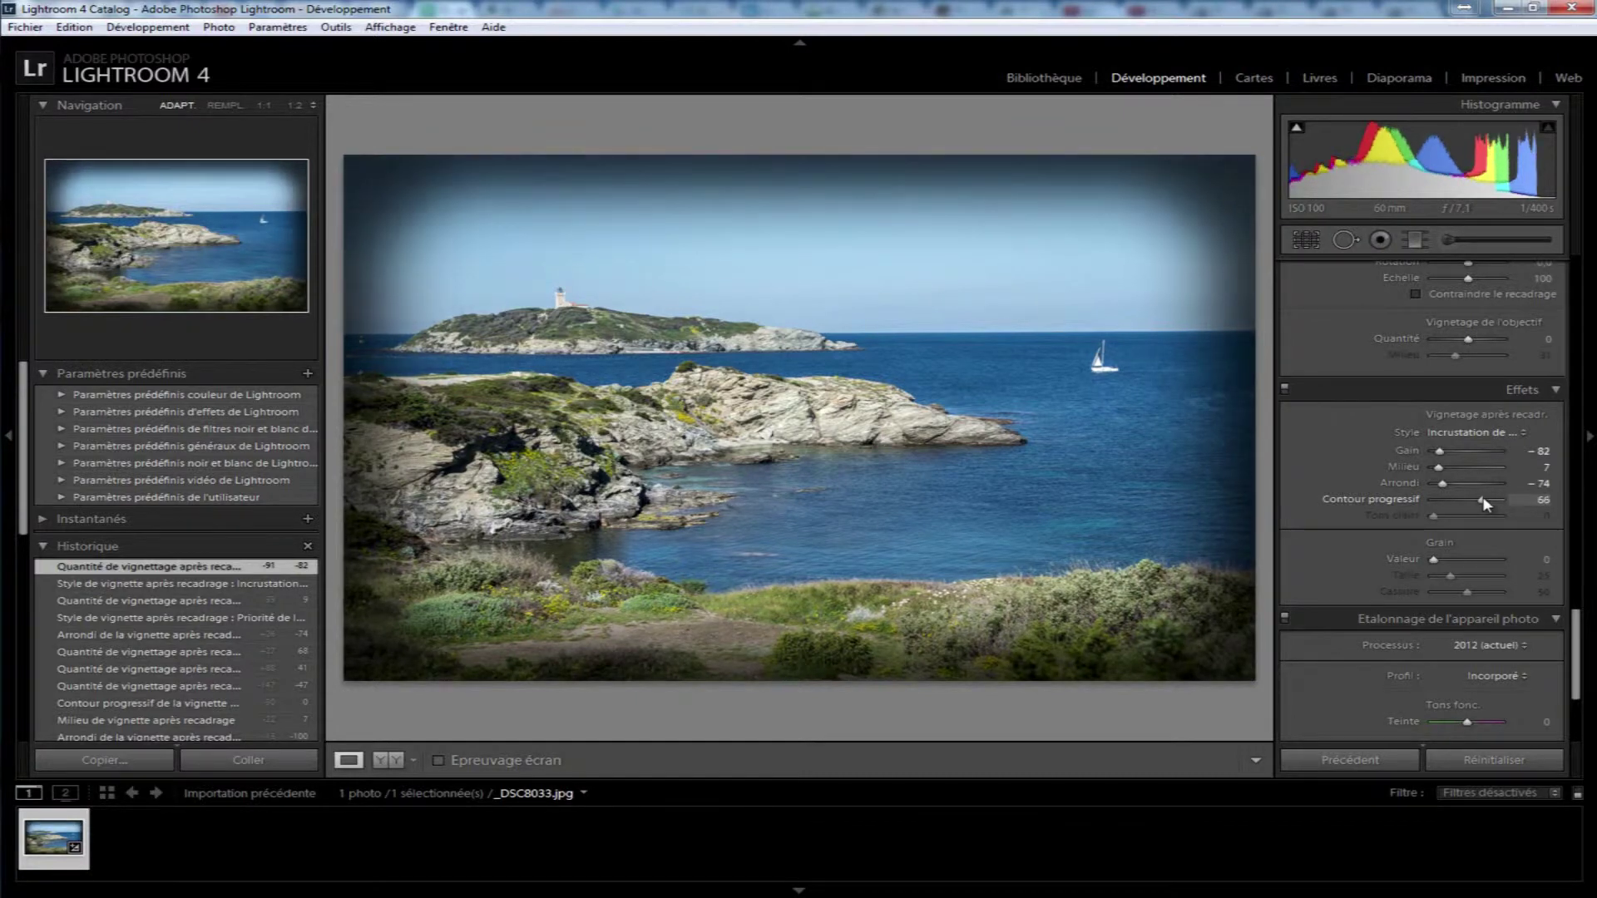
# - Compare Color Priority, Paint Overlay and Highlight Priority styles, ending on Highlight Priority with highlights 0
pyautogui.click(1479, 432)
pyautogui.click(1447, 473)
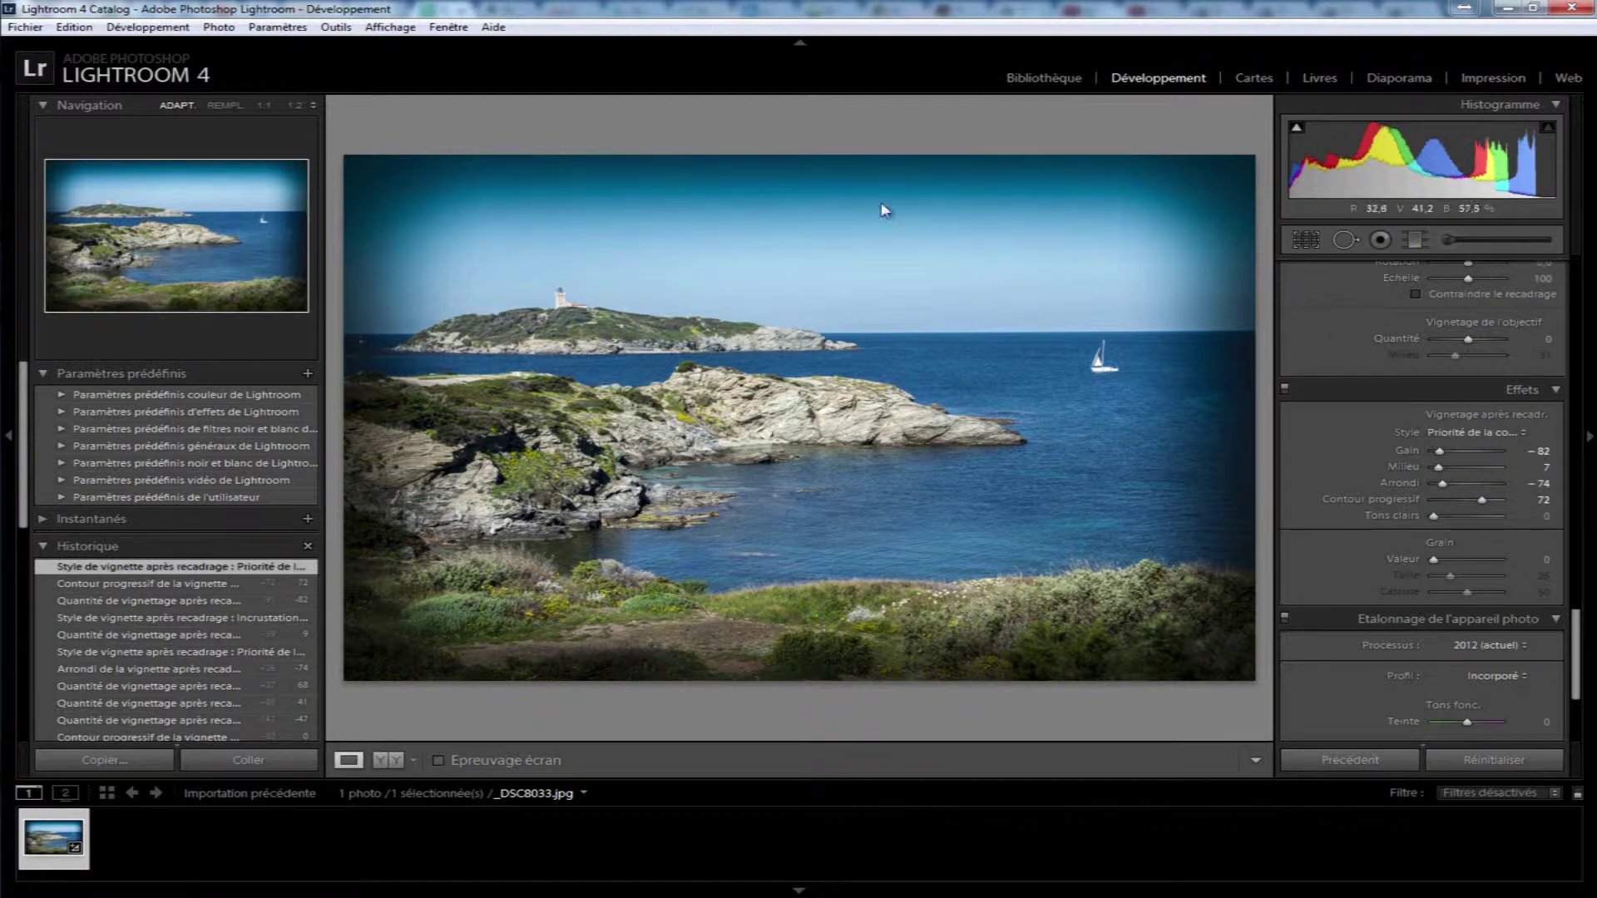
pyautogui.click(1491, 433)
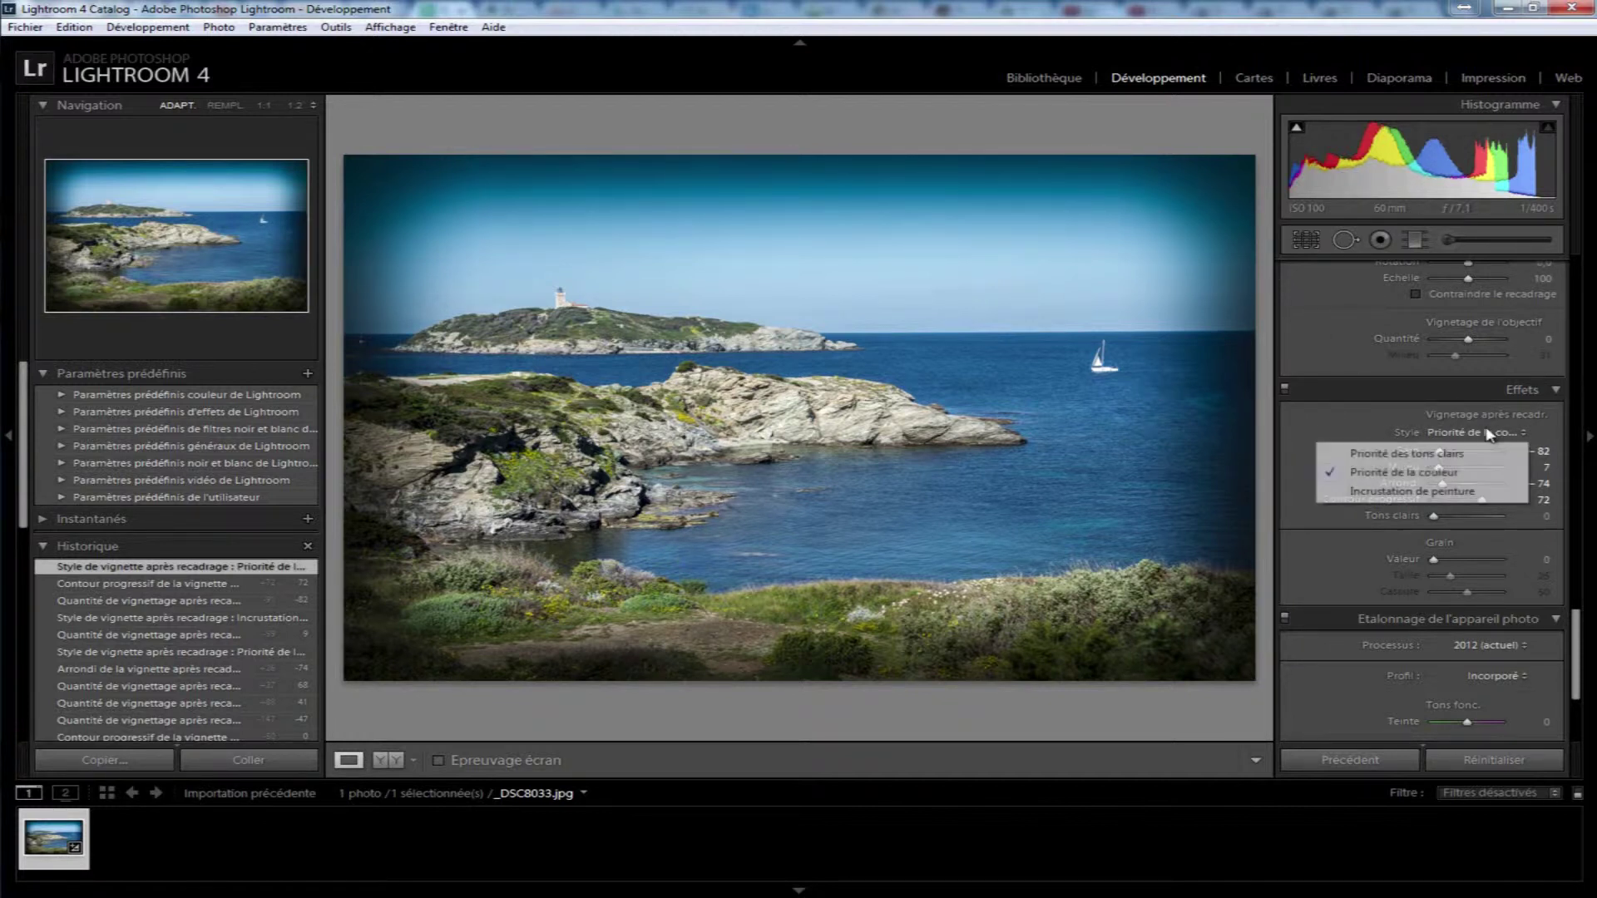
pyautogui.click(1489, 492)
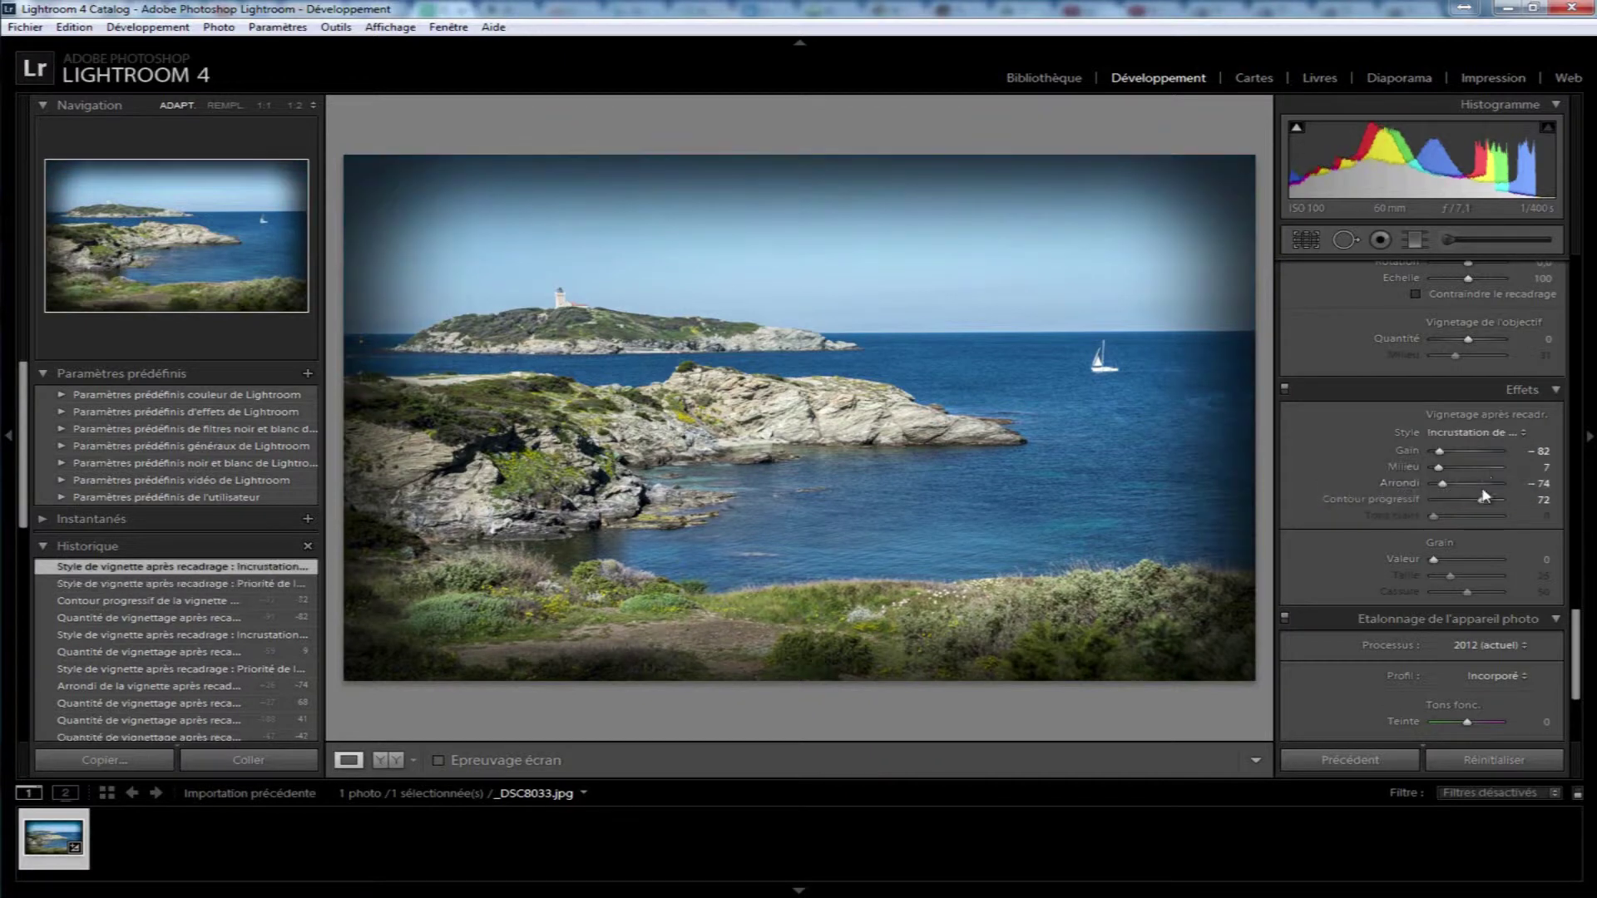
pyautogui.click(1479, 432)
pyautogui.click(1477, 450)
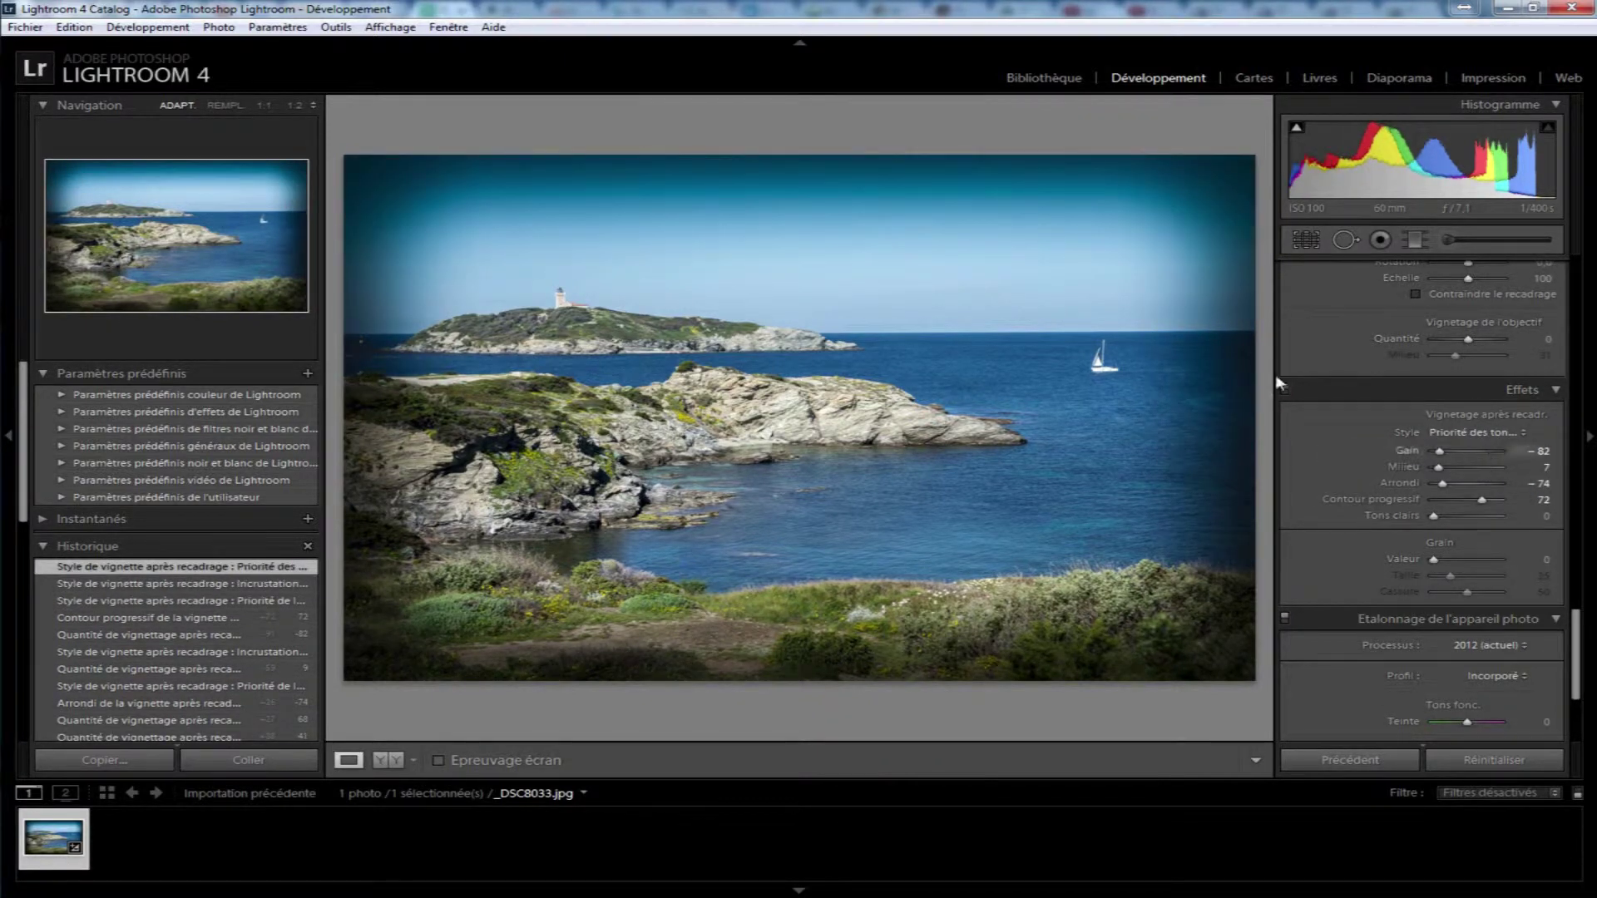
pyautogui.click(1477, 435)
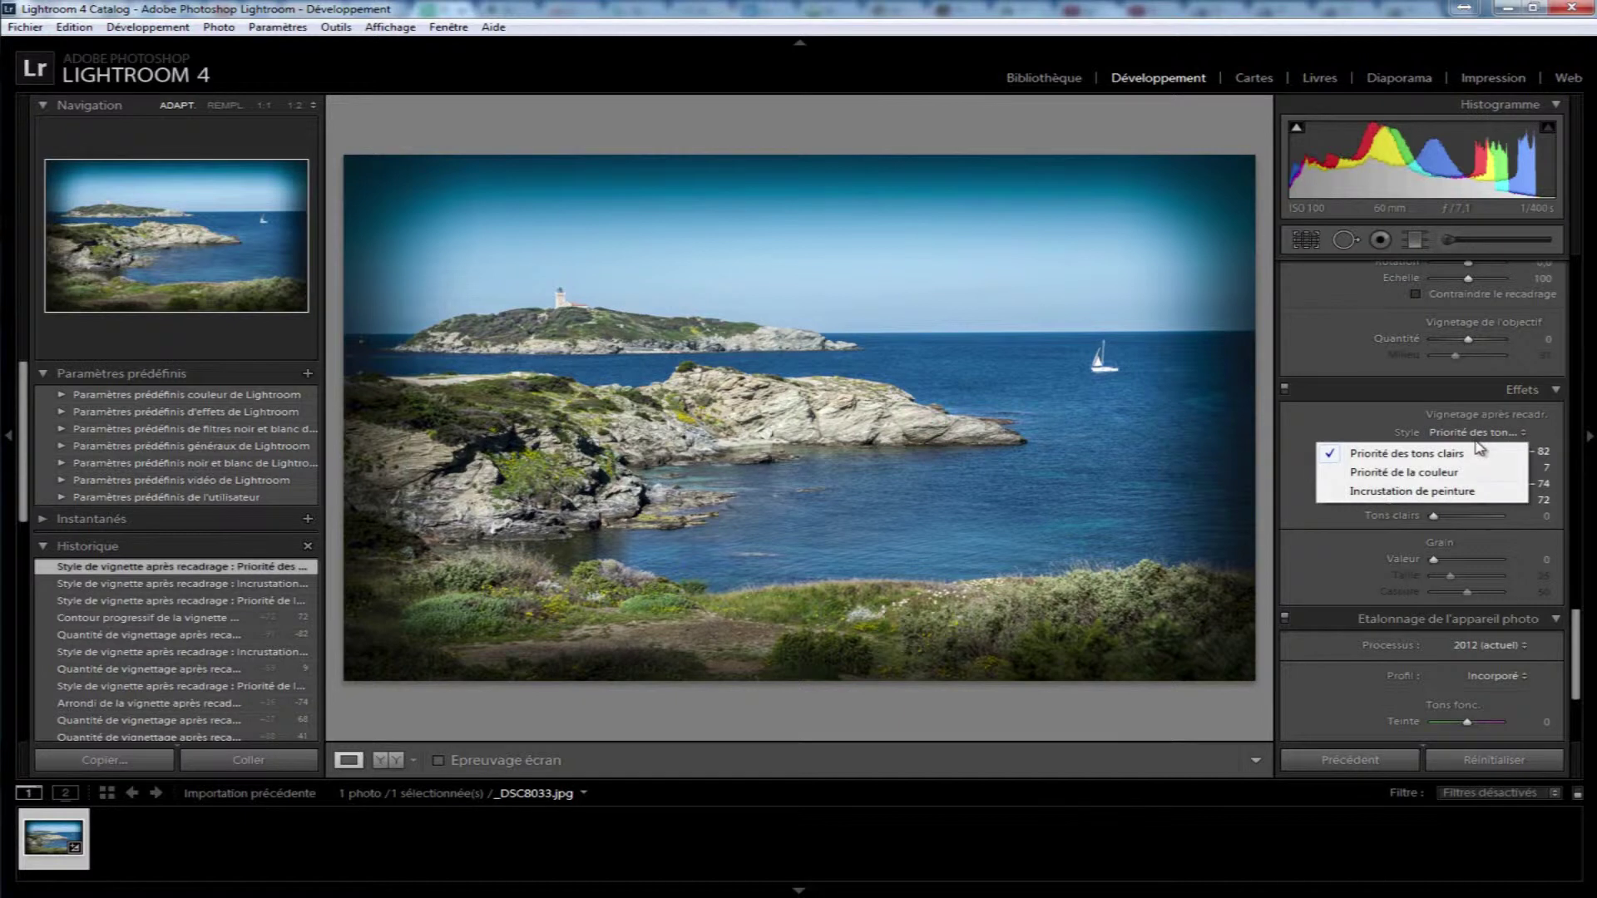
pyautogui.click(1477, 472)
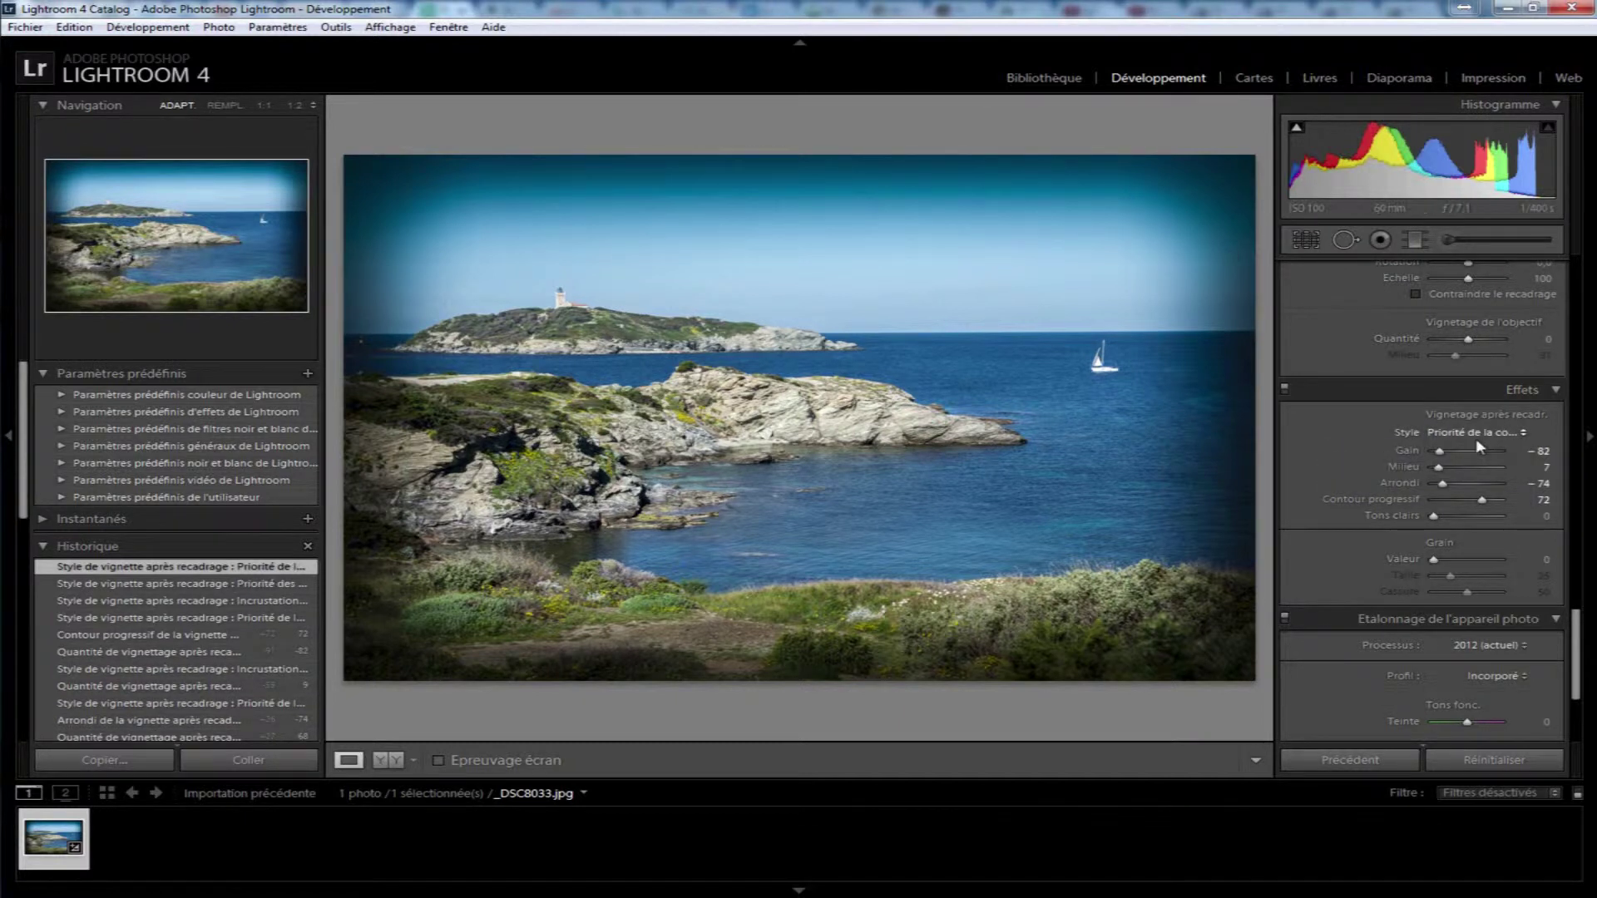
pyautogui.click(1478, 434)
pyautogui.click(1474, 490)
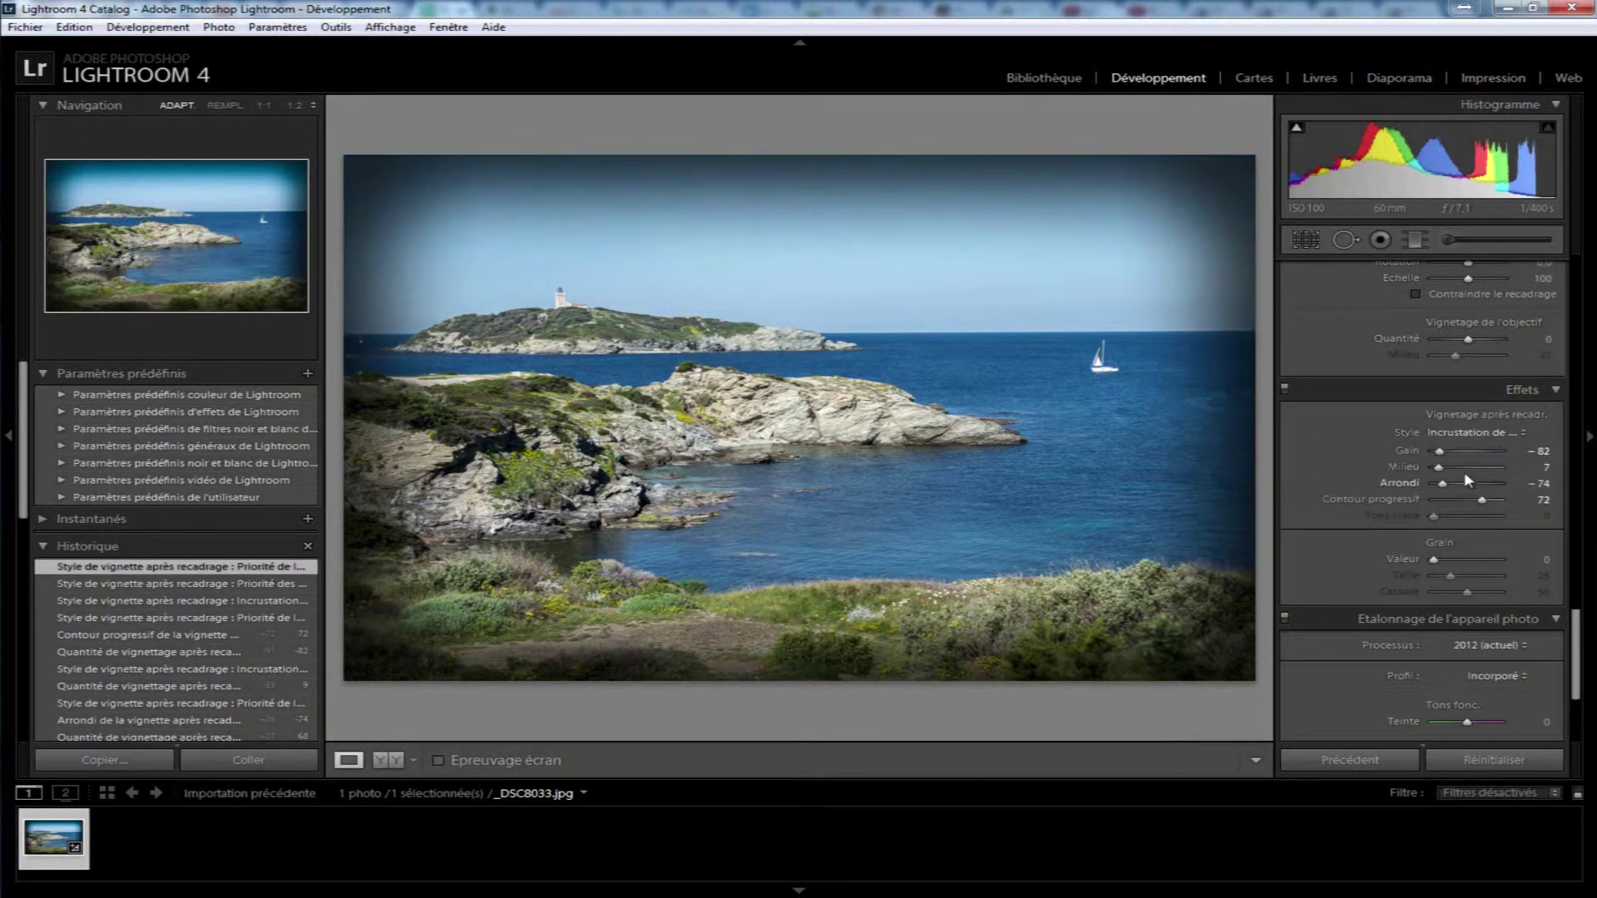
pyautogui.click(1486, 432)
pyautogui.moveTo(1437, 521)
pyautogui.mouseDown()
pyautogui.moveTo(1496, 521)
pyautogui.moveTo(1390, 523)
pyautogui.moveTo(1514, 522)
pyautogui.moveTo(1402, 519)
pyautogui.mouseUp()
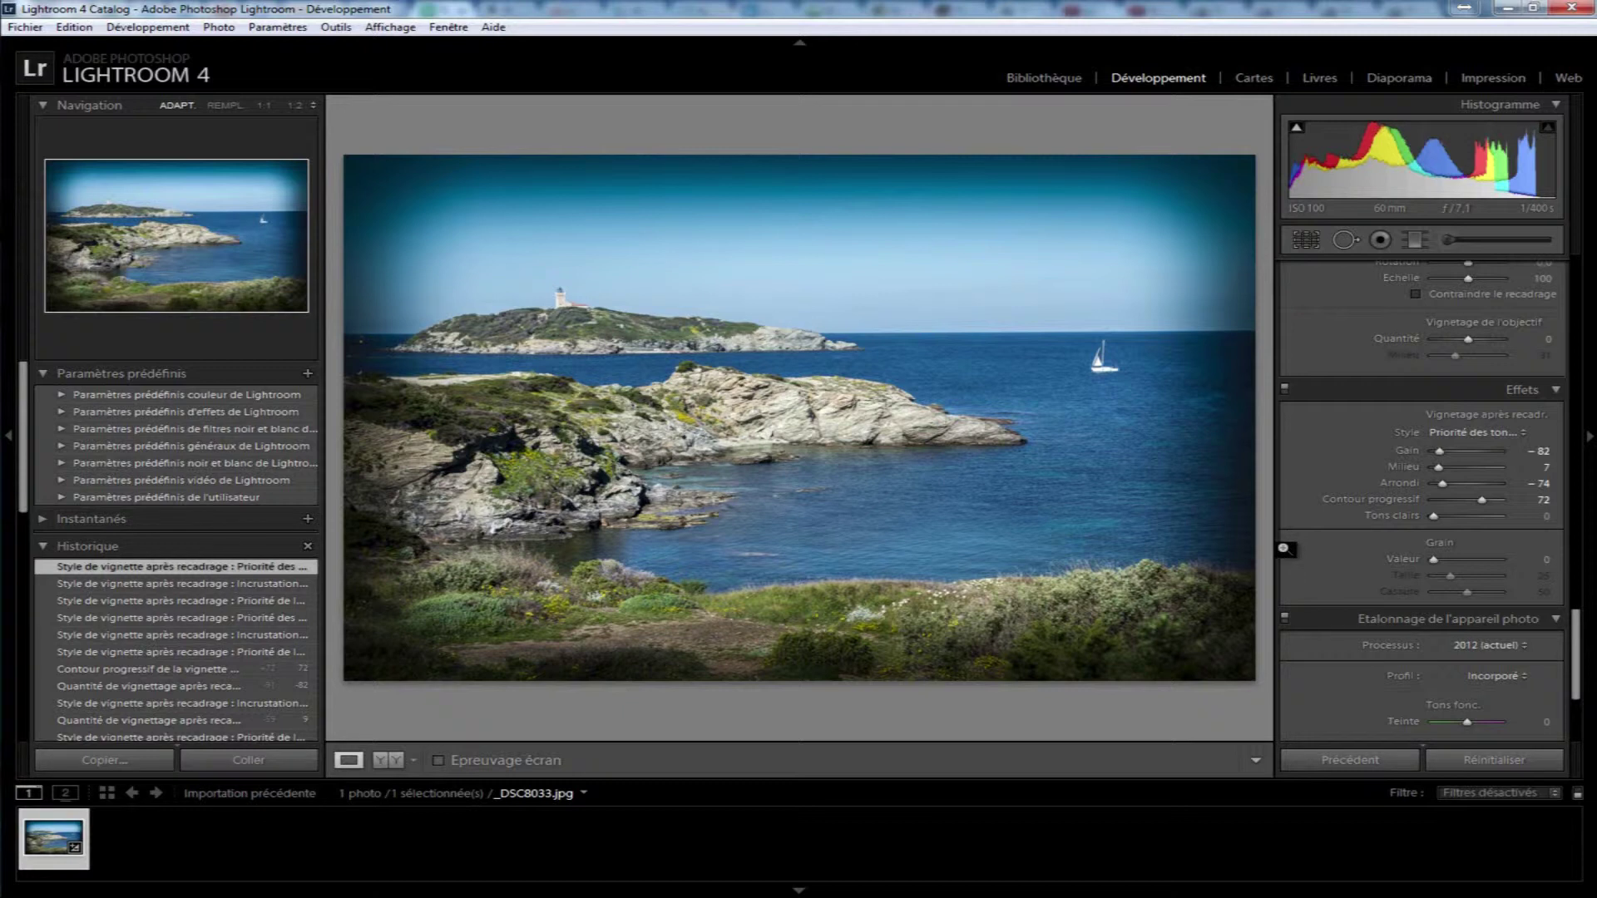